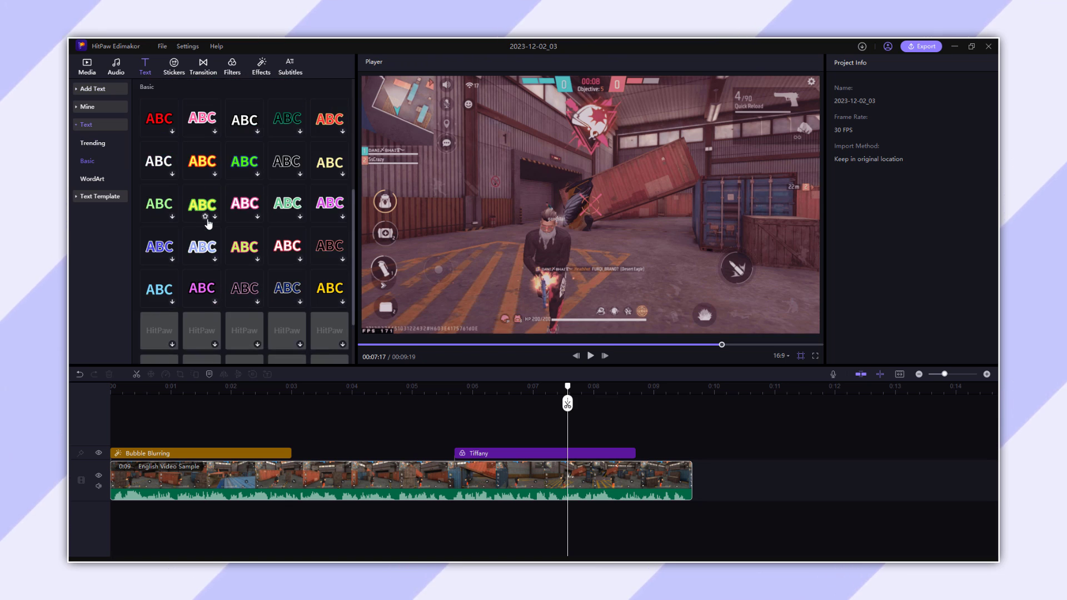
{"action": "left_click", "coordinate": [115, 66]}
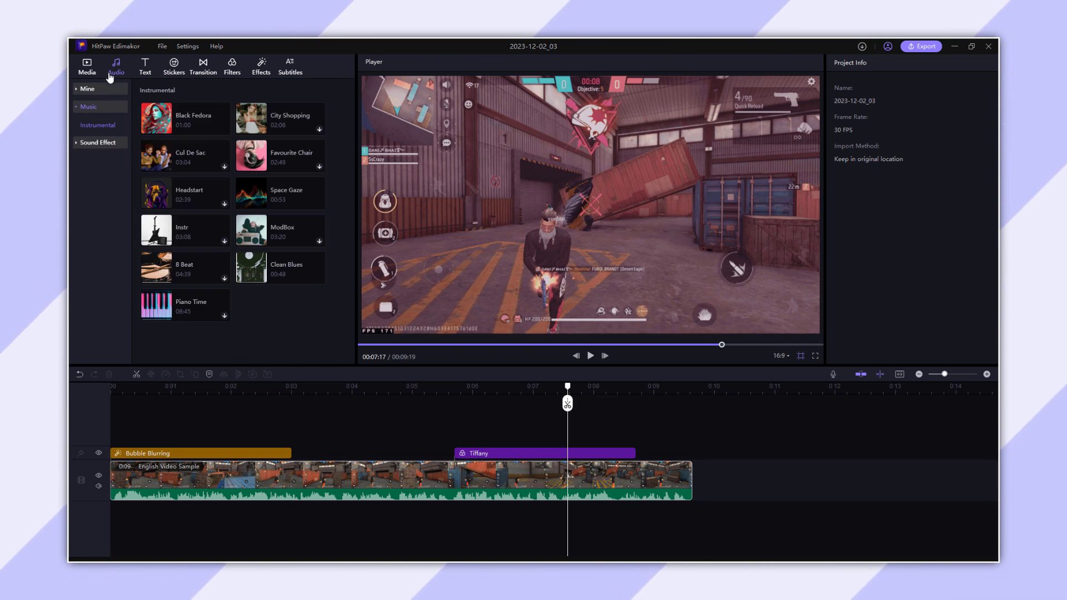
{"action": "left_click", "coordinate": [87, 65]}
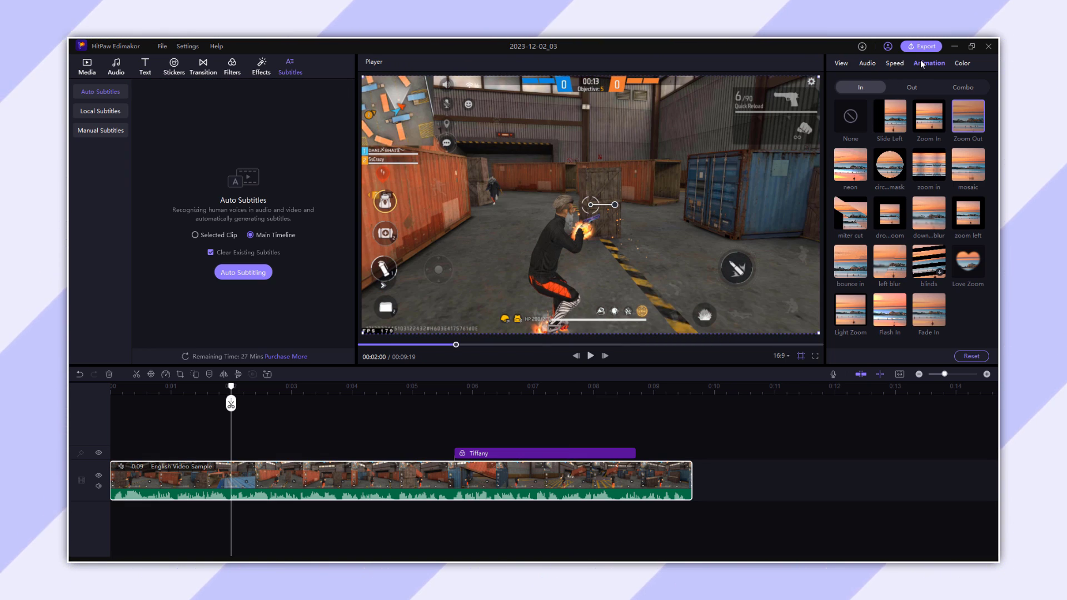
Try several entrance animations on the English Video Sample clip, including Zoom In, Zoom Out and Love Zoom, and apply Light Zoom.
{"action": "left_click", "coordinate": [890, 116]}
{"action": "left_click", "coordinate": [931, 128]}
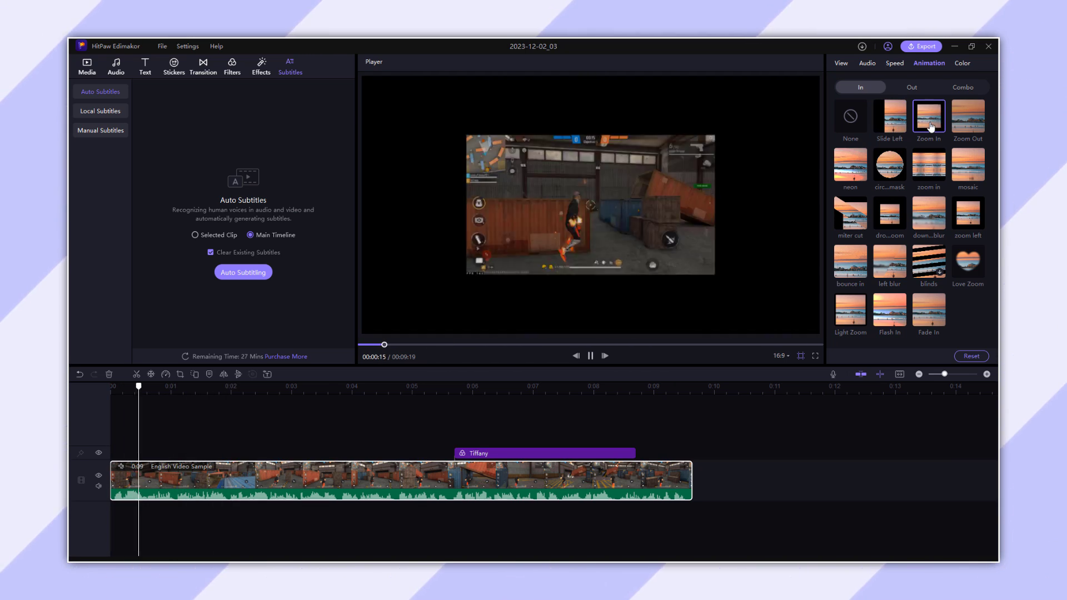
{"action": "left_click", "coordinate": [965, 126]}
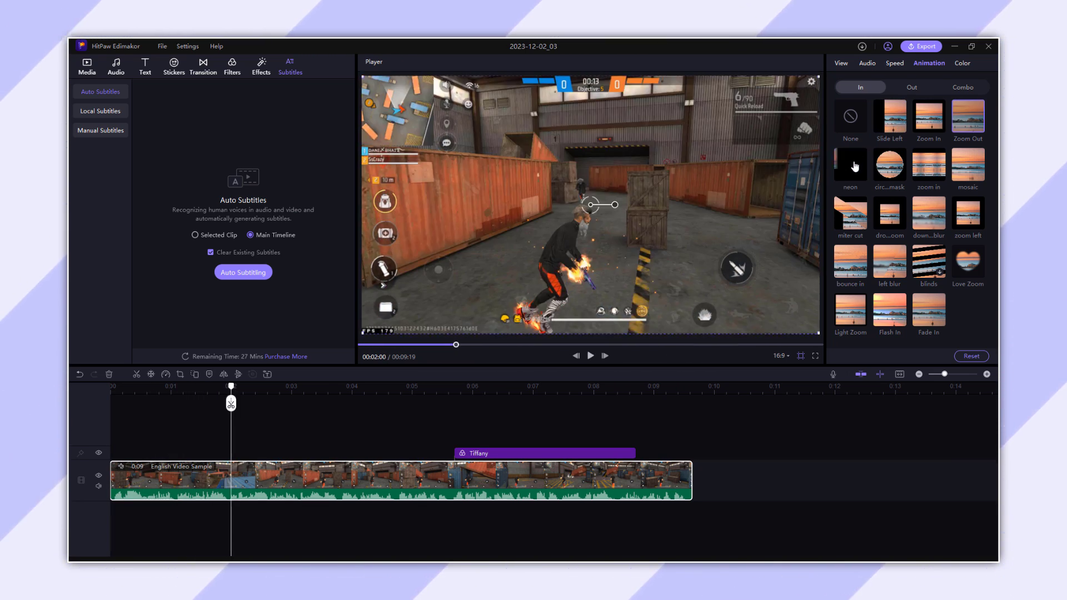
{"action": "left_click", "coordinate": [890, 165]}
{"action": "left_click", "coordinate": [919, 177]}
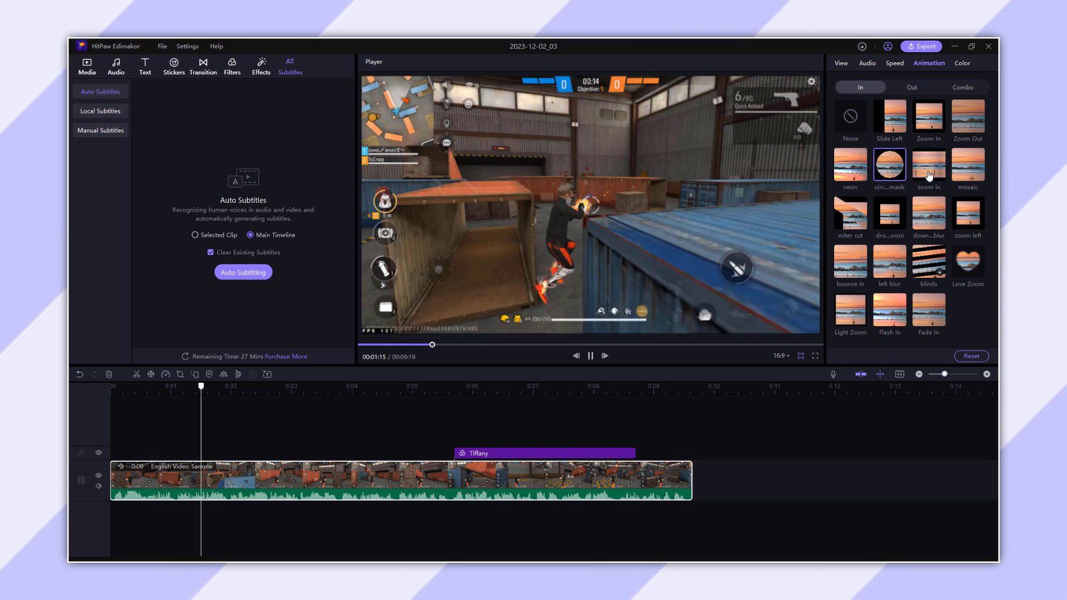
{"action": "left_click", "coordinate": [855, 223]}
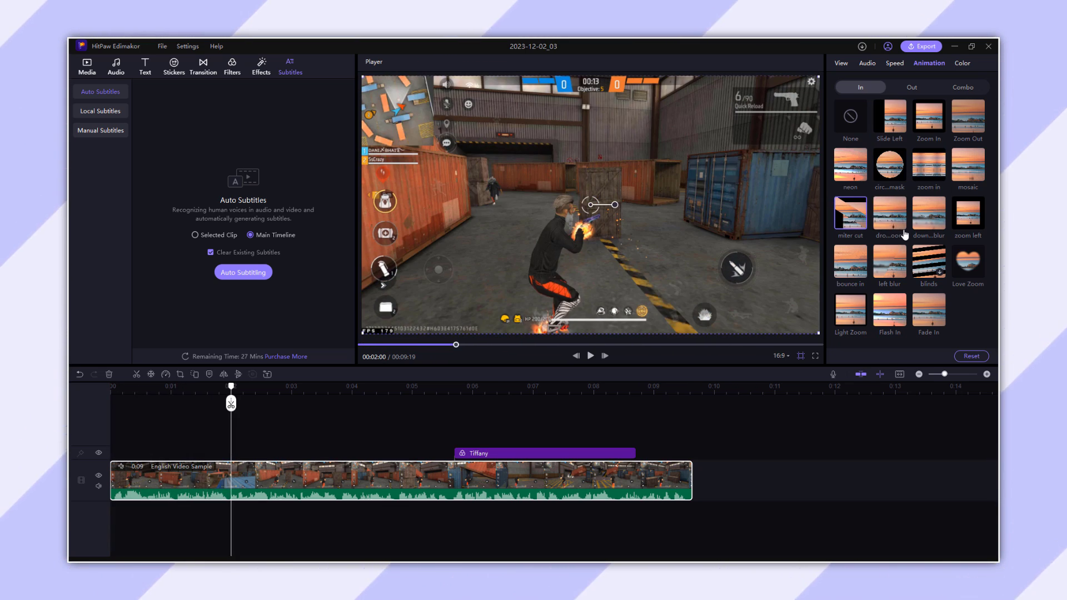
{"action": "left_click", "coordinate": [969, 261]}
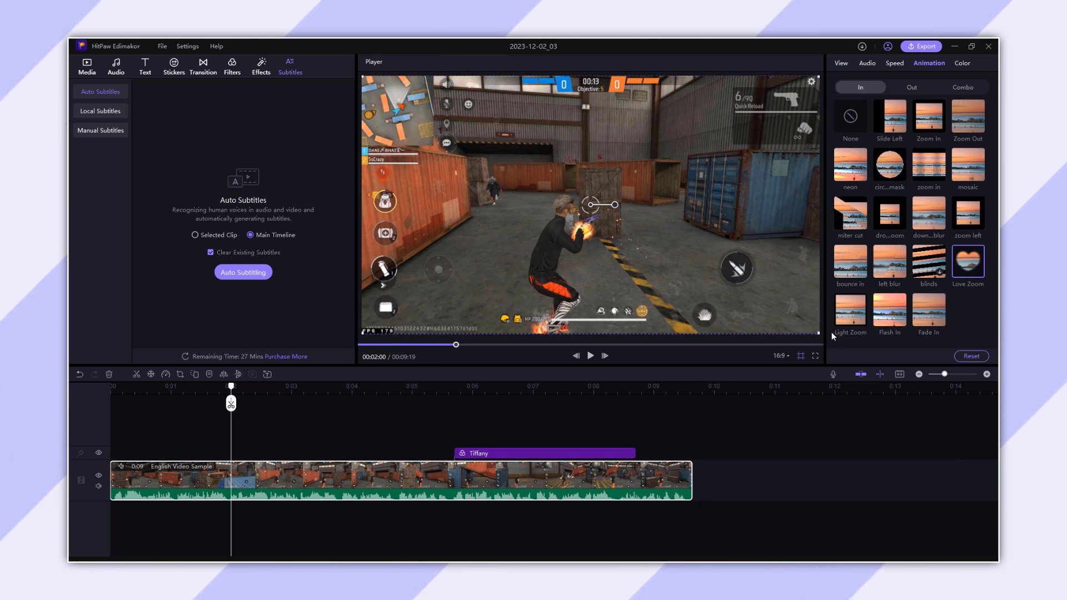
{"action": "left_click", "coordinate": [864, 311]}
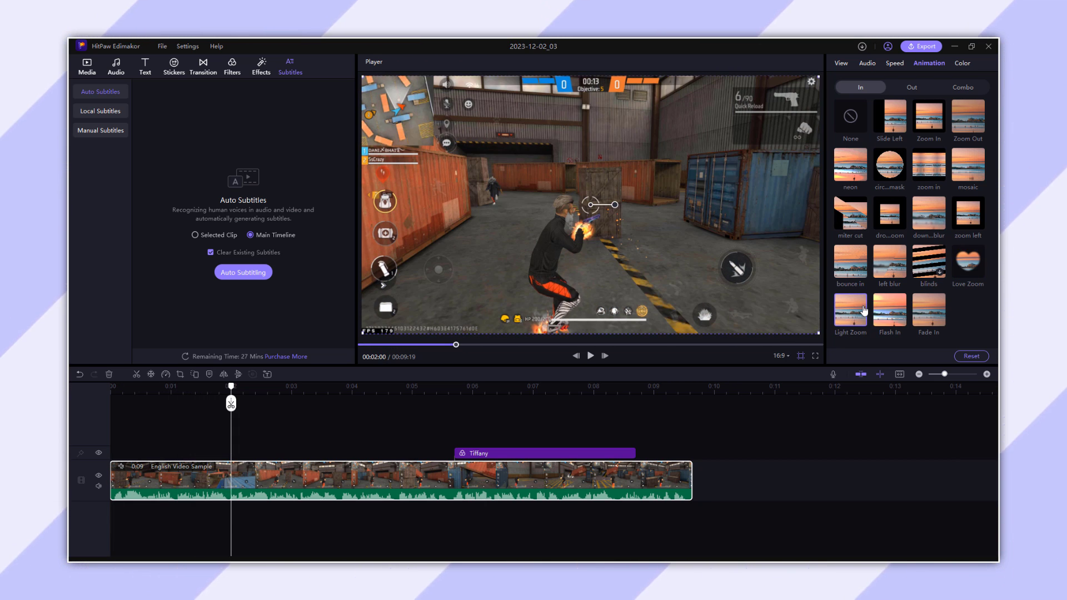
Raise the clip's color saturation to 100% and play the video preview.
{"action": "left_click", "coordinate": [966, 64]}
{"action": "left_click_drag", "start_coordinate": [892, 154], "coordinate": [946, 156]}
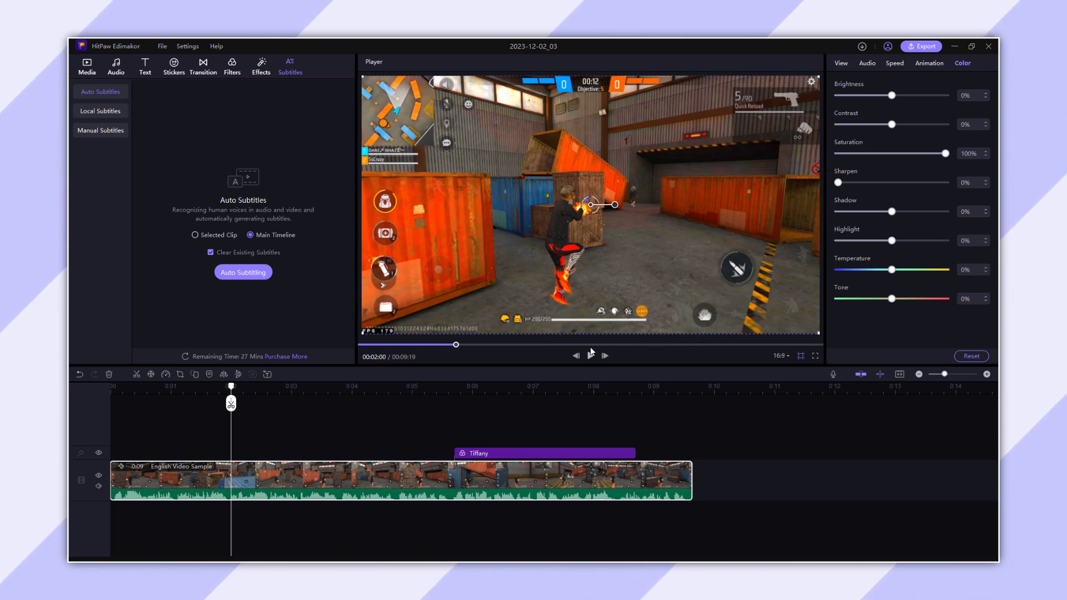
{"action": "left_click", "coordinate": [590, 357]}
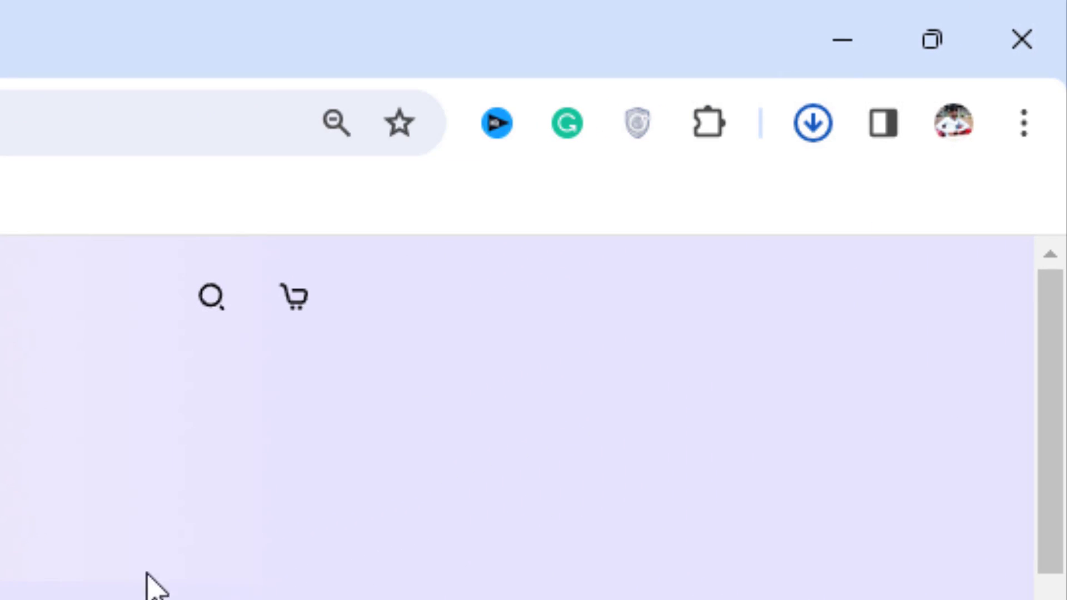
Launch the downloaded HitPaw Edimakor installer and install the program.
{"action": "left_click", "coordinate": [812, 146]}
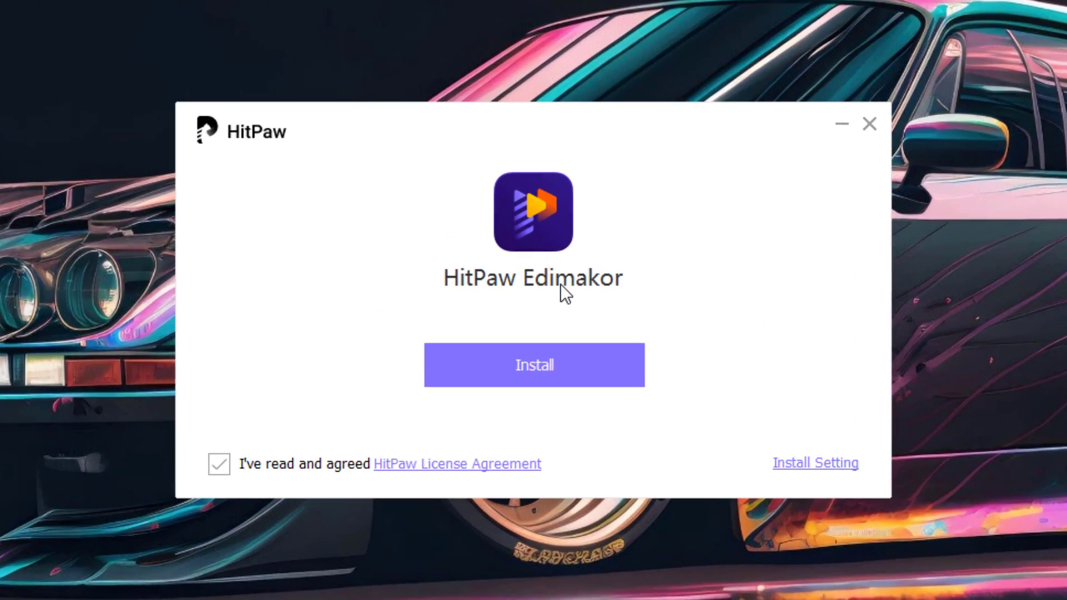
{"action": "left_click", "coordinate": [532, 373]}
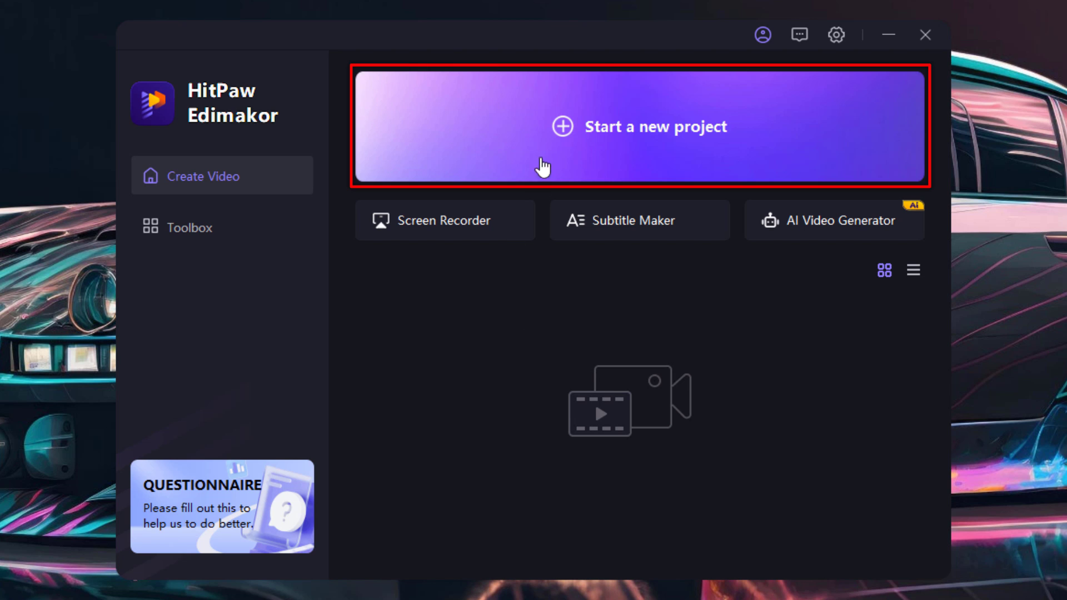
Start a new project and import the English Video Sample file into its media.
{"action": "left_click", "coordinate": [543, 167]}
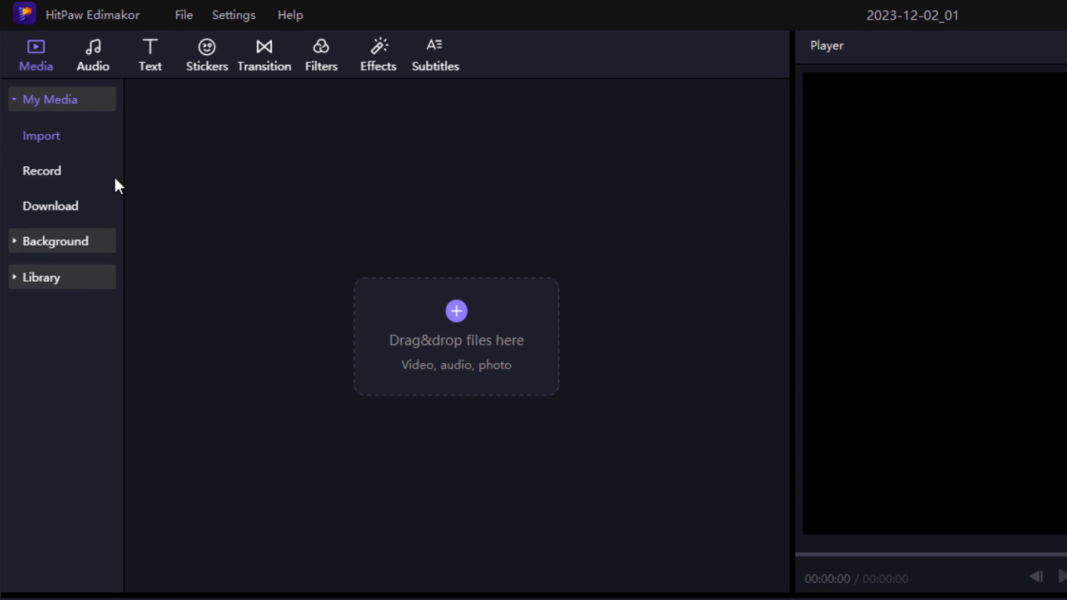
{"action": "left_click", "coordinate": [457, 350]}
{"action": "left_click", "coordinate": [232, 221]}
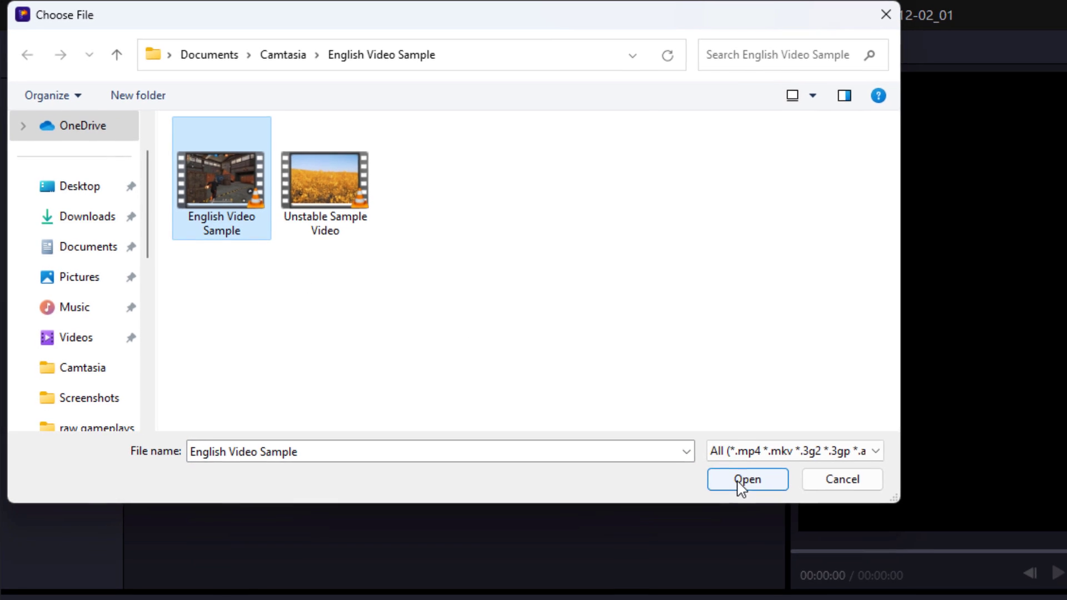
{"action": "left_click", "coordinate": [739, 484]}
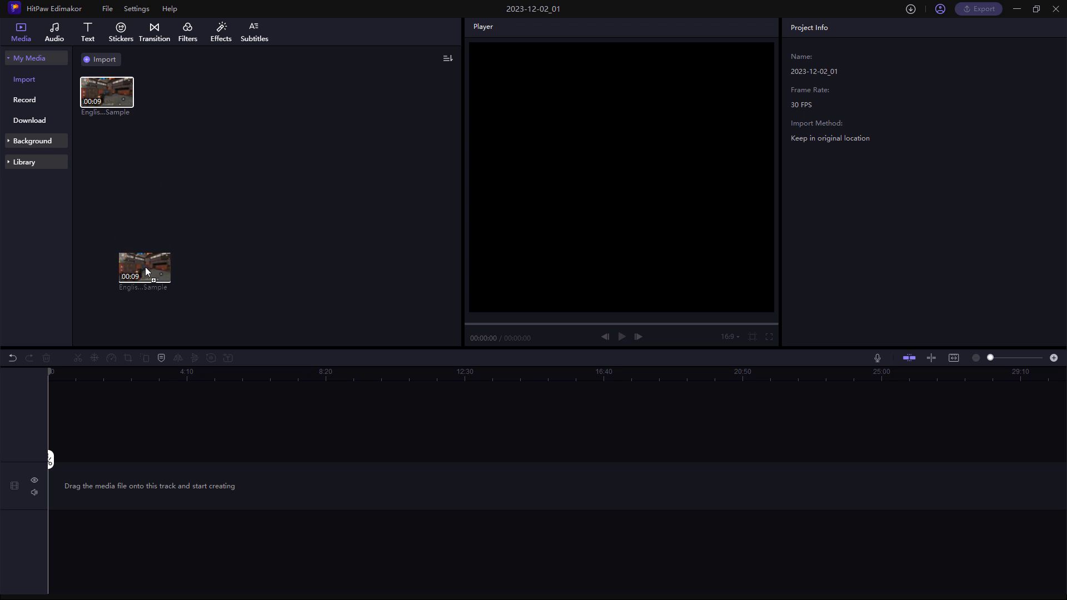
Place the English Video Sample clip at the start of the main video track and widen the player area.
{"action": "left_click_drag", "start_coordinate": [145, 267], "coordinate": [76, 476]}
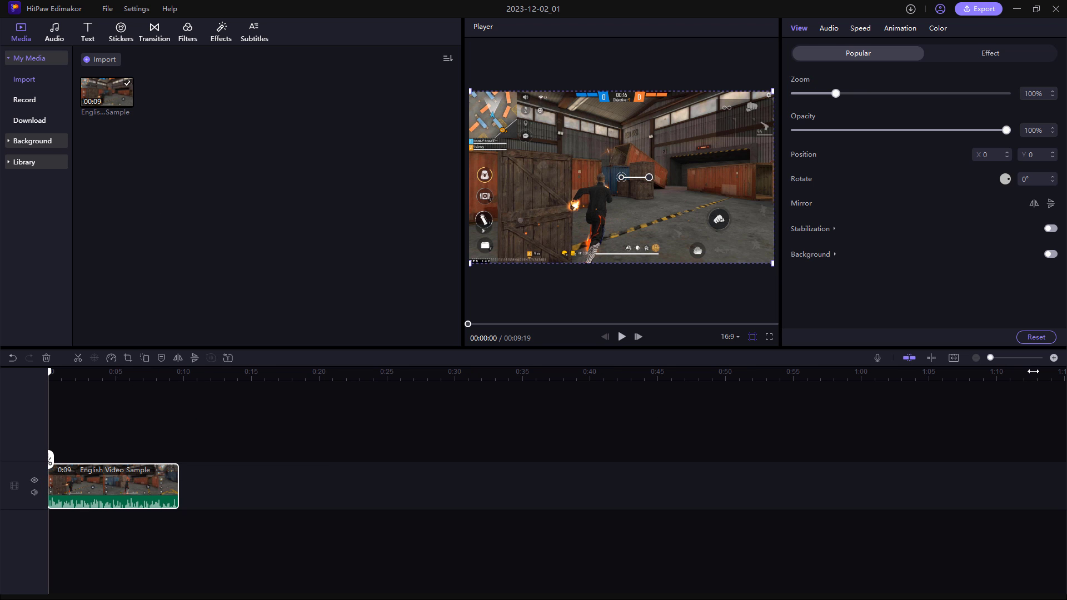
{"action": "left_click", "coordinate": [1054, 358]}
{"action": "left_click", "coordinate": [1054, 358]}
{"action": "left_click", "coordinate": [1054, 358]}
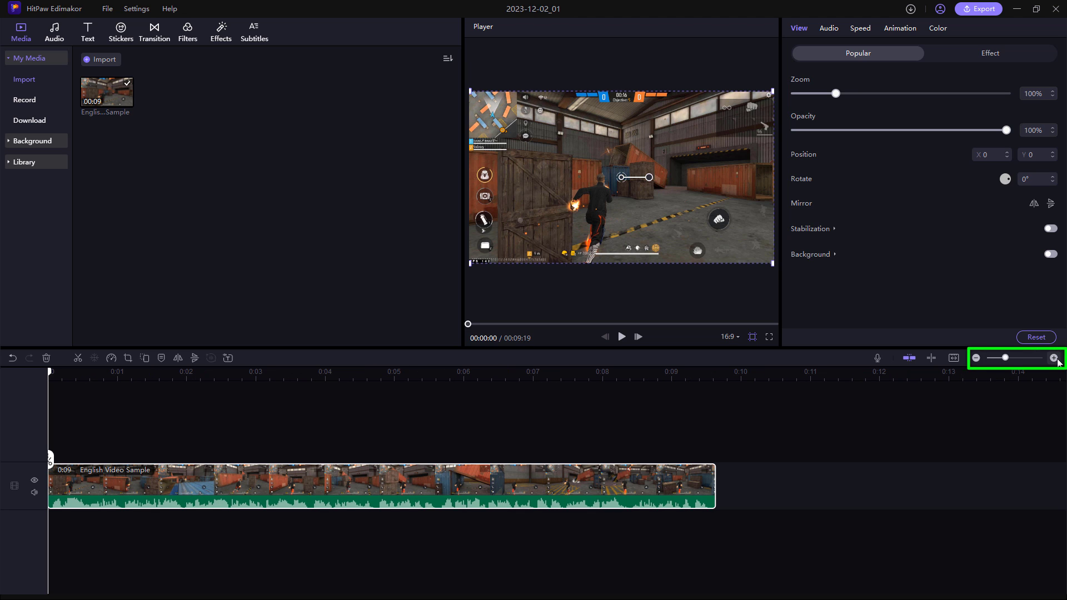
{"action": "left_click", "coordinate": [1053, 358]}
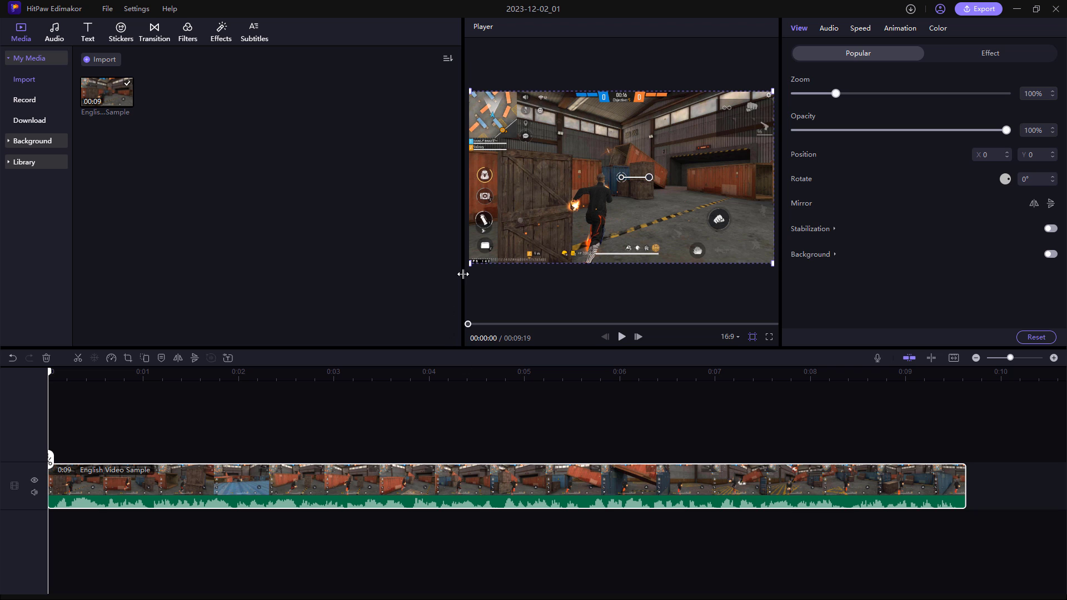
{"action": "left_click_drag", "start_coordinate": [463, 250], "coordinate": [319, 253]}
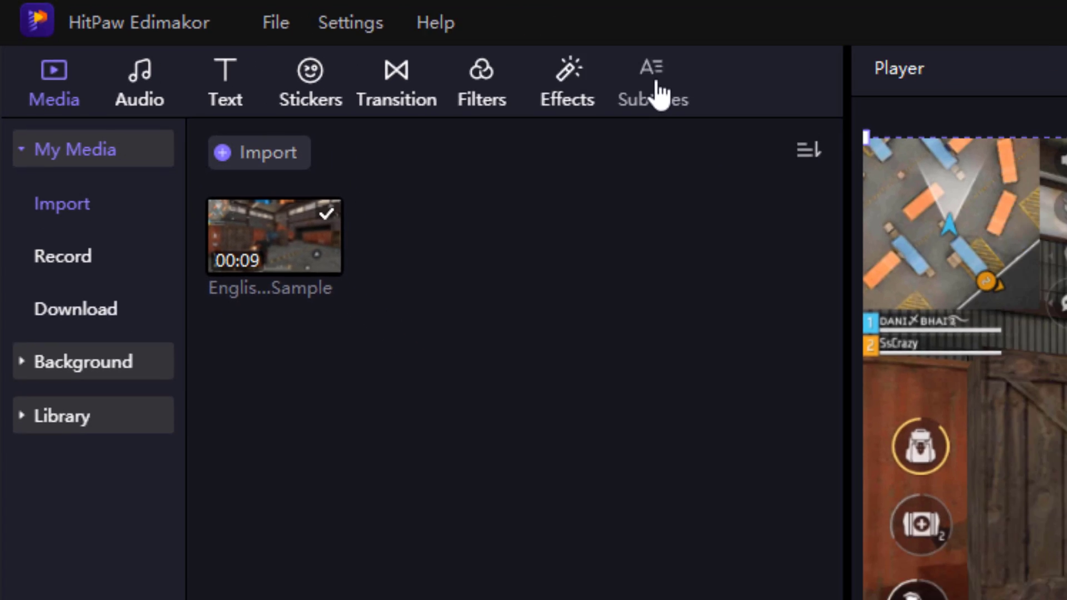
Generate automatic subtitles for the selected clip.
{"action": "left_click", "coordinate": [938, 130]}
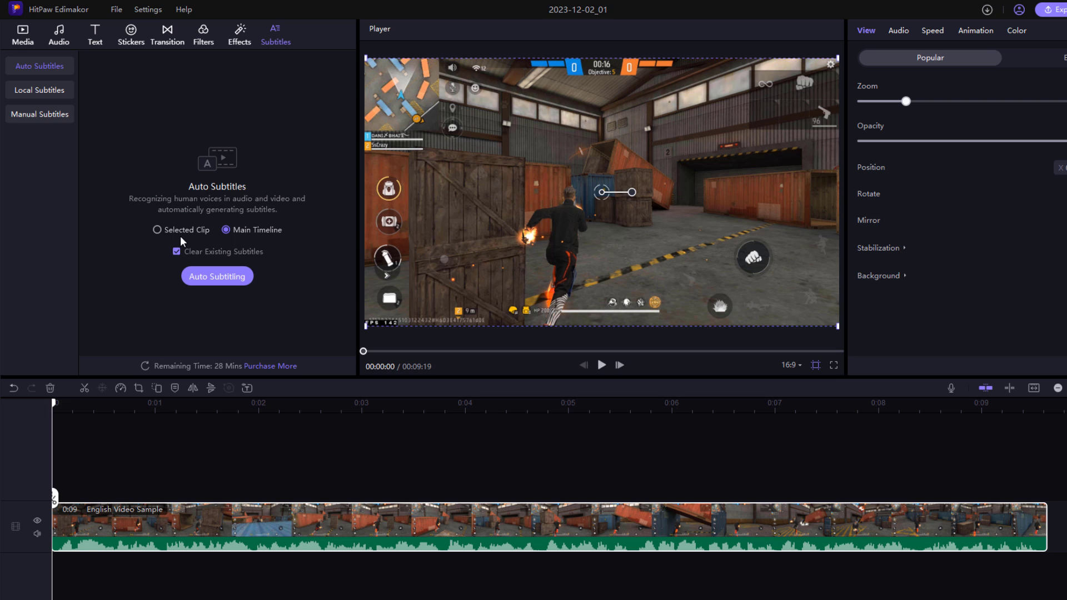
{"action": "left_click", "coordinate": [158, 230]}
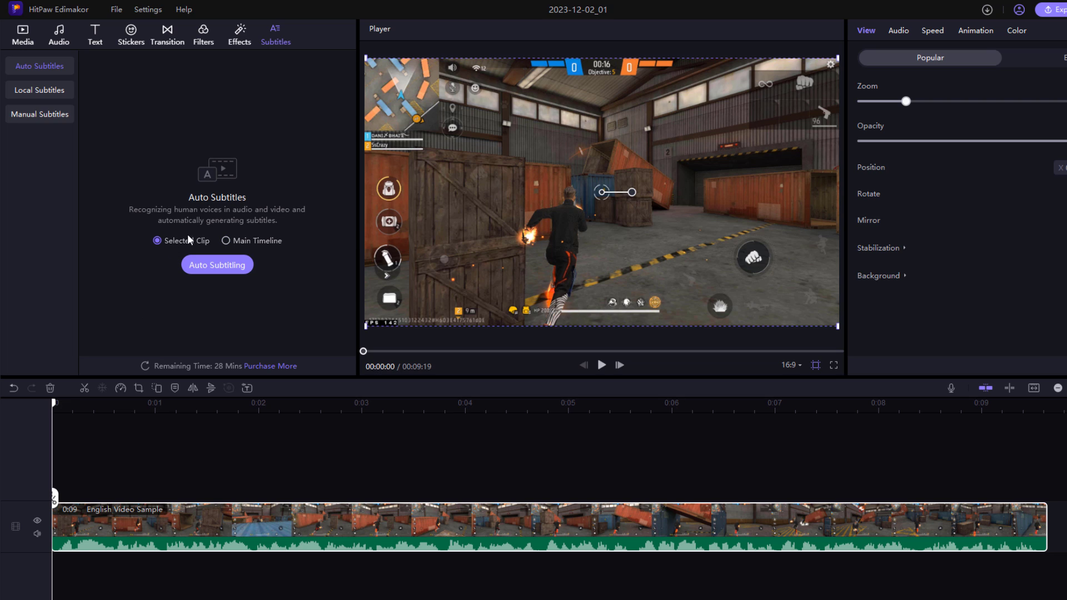
{"action": "left_click", "coordinate": [212, 267]}
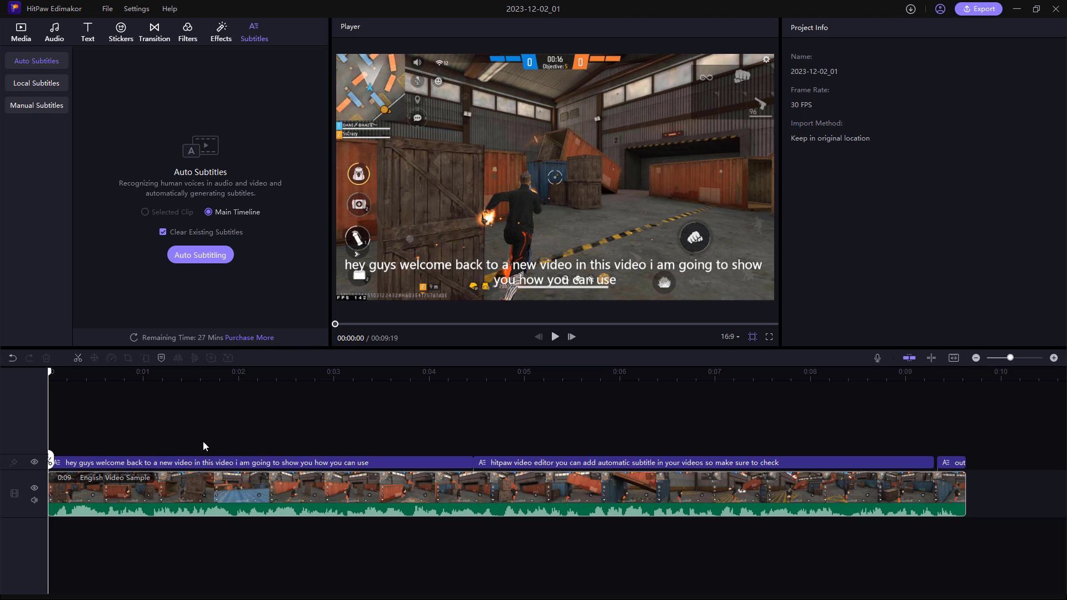
Check the generated subtitle segments and preview the subtitled video in full screen.
{"action": "left_click", "coordinate": [200, 466]}
{"action": "left_click", "coordinate": [502, 462]}
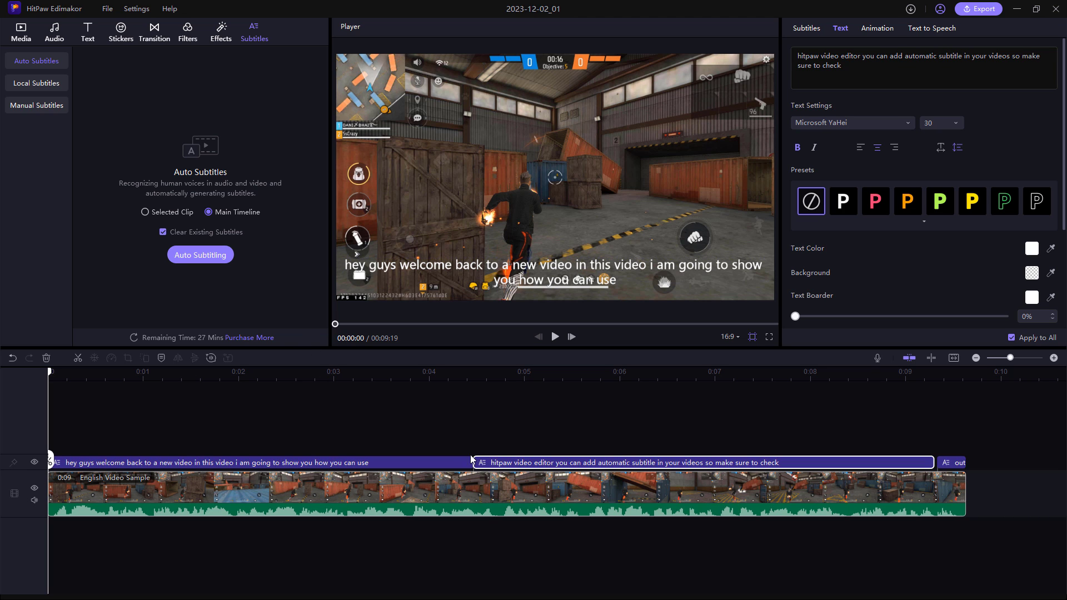
{"action": "left_click", "coordinate": [769, 338]}
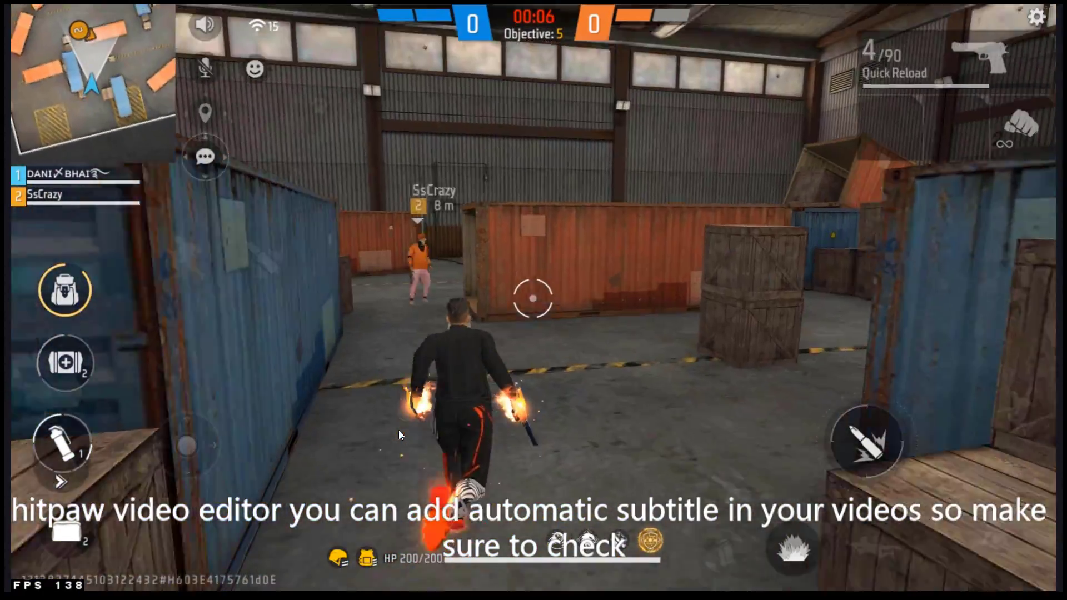
{"action": "key", "text": "Escape"}
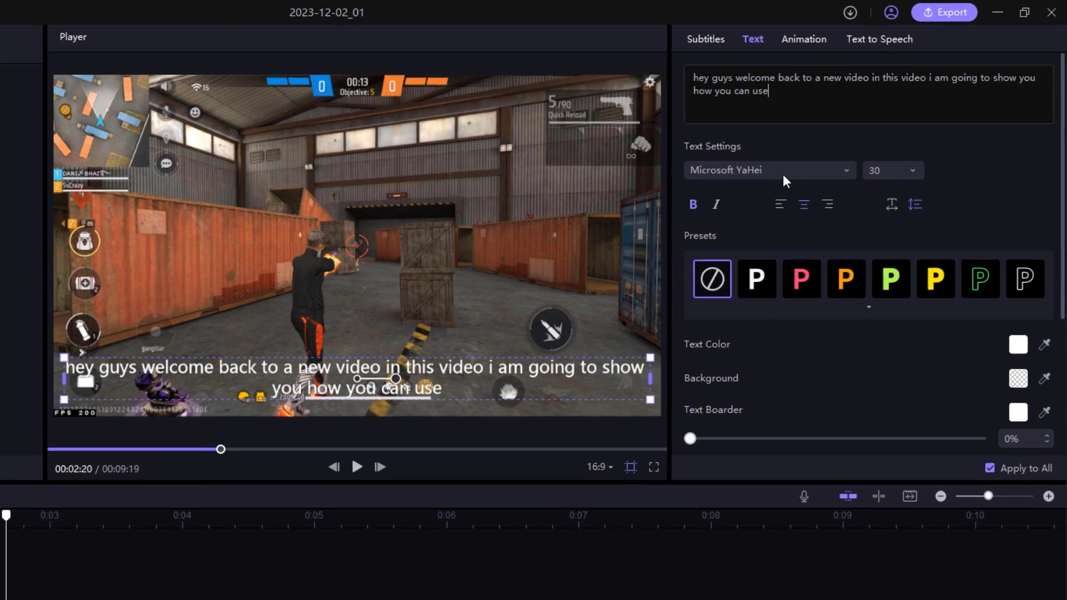
Set the subtitle font to Bangers, try the colored and outlined text presets, and apply the solid white preset.
{"action": "left_click", "coordinate": [863, 123]}
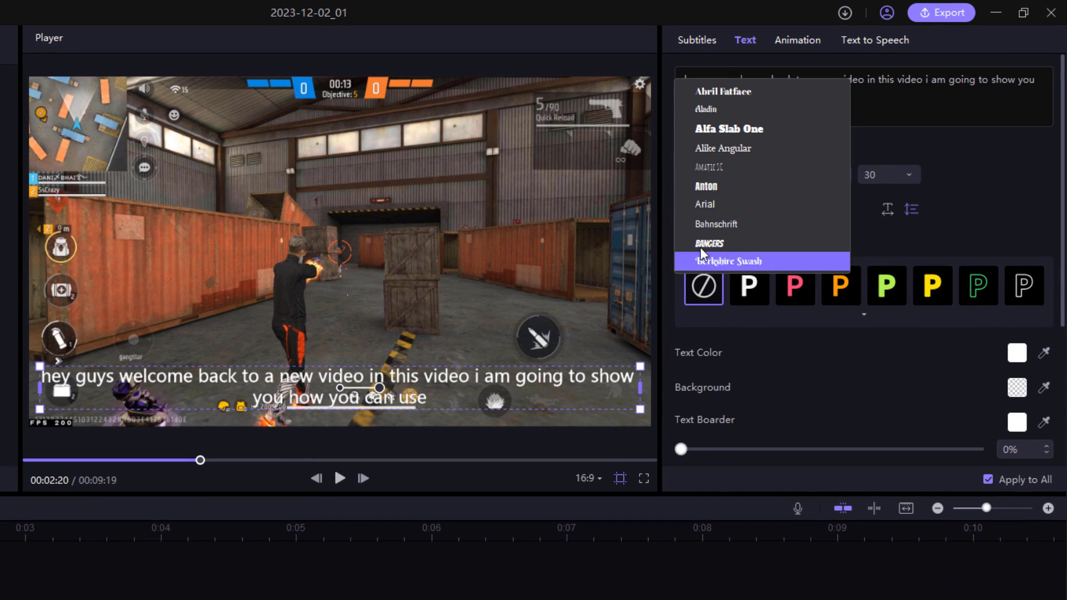
{"action": "left_click", "coordinate": [727, 245]}
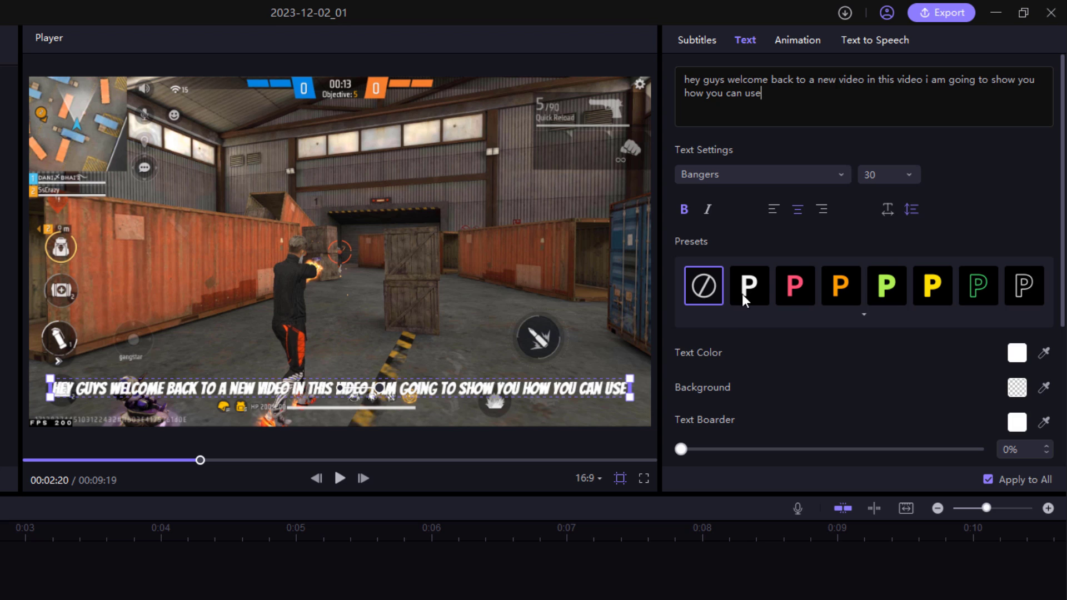
{"action": "left_click", "coordinate": [795, 286]}
{"action": "left_click", "coordinate": [841, 285]}
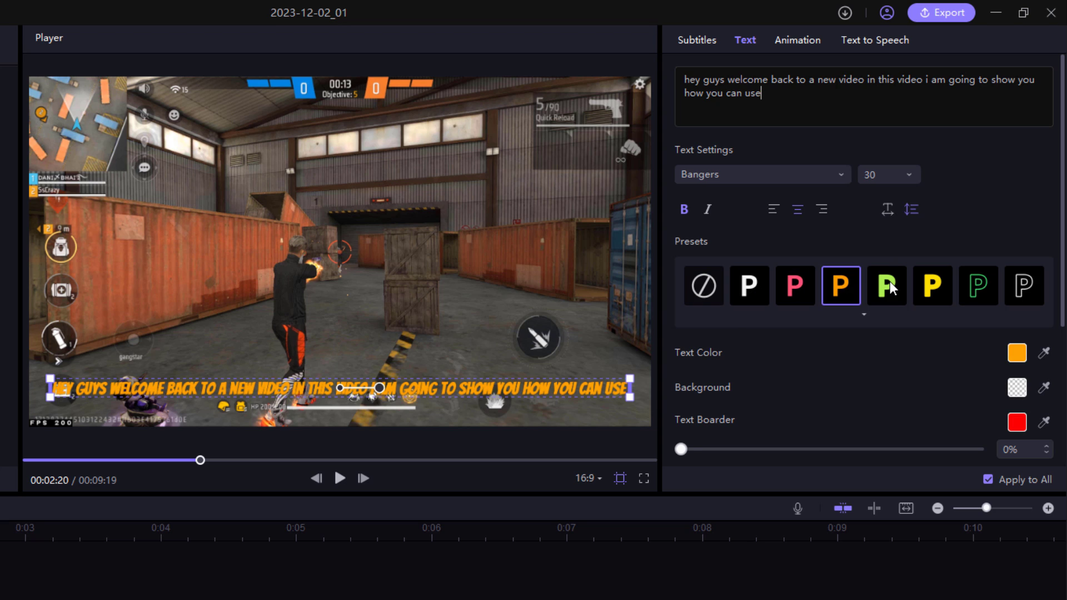
{"action": "left_click", "coordinate": [886, 284]}
{"action": "left_click", "coordinate": [933, 285]}
{"action": "left_click", "coordinate": [976, 288]}
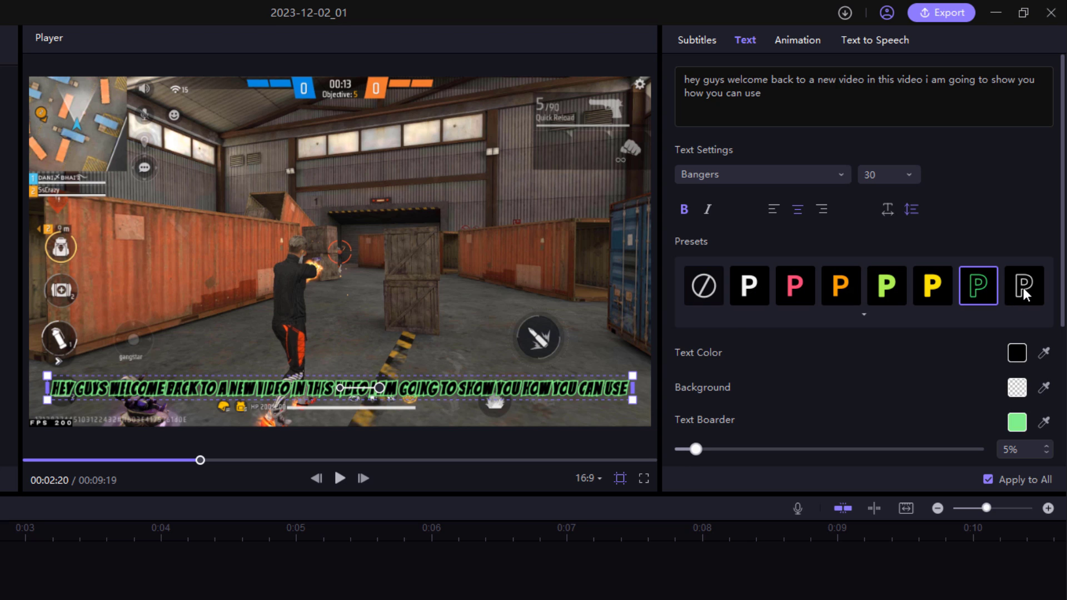
{"action": "left_click", "coordinate": [1023, 288]}
{"action": "left_click", "coordinate": [801, 290]}
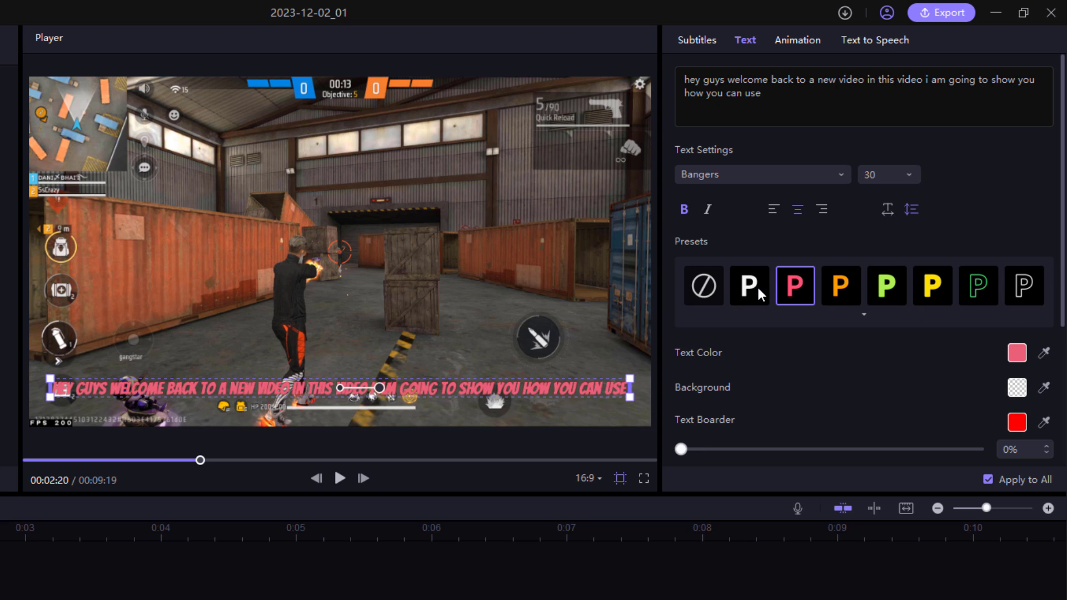
{"action": "left_click", "coordinate": [757, 285]}
Set the subtitle shadow's blur to 59% and its distance to 15.
{"action": "scroll", "coordinate": [895, 368], "scroll_direction": "down", "scroll_amount": 4}
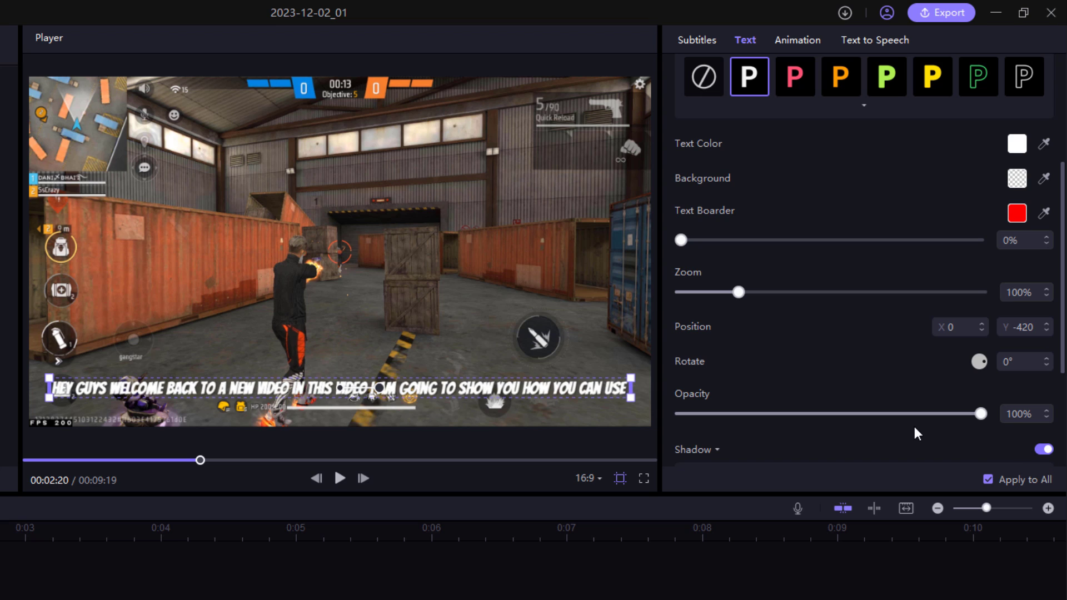
{"action": "scroll", "coordinate": [867, 398], "scroll_direction": "down", "scroll_amount": 3}
{"action": "left_click_drag", "start_coordinate": [783, 351], "coordinate": [857, 362]}
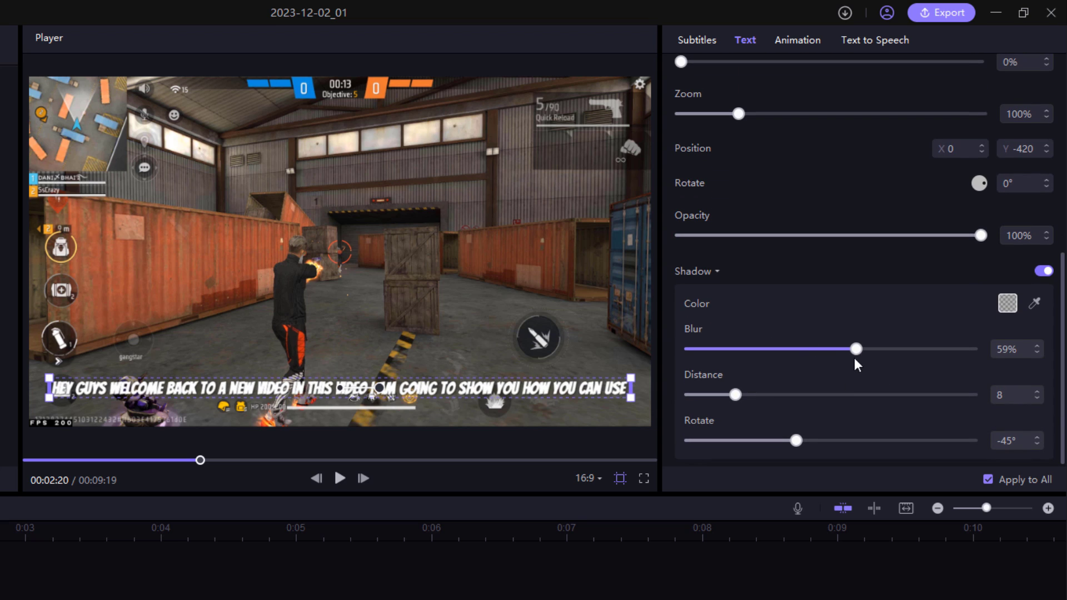
{"action": "left_click", "coordinate": [774, 395]}
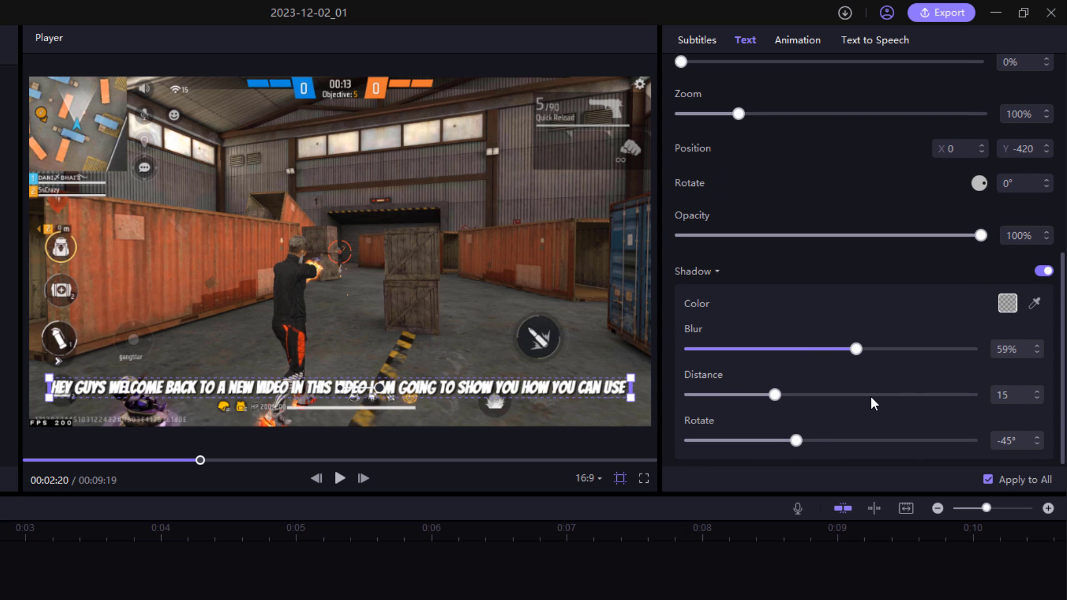
Apply the Left Fly-in entrance animation to the subtitle.
{"action": "left_click", "coordinate": [791, 41]}
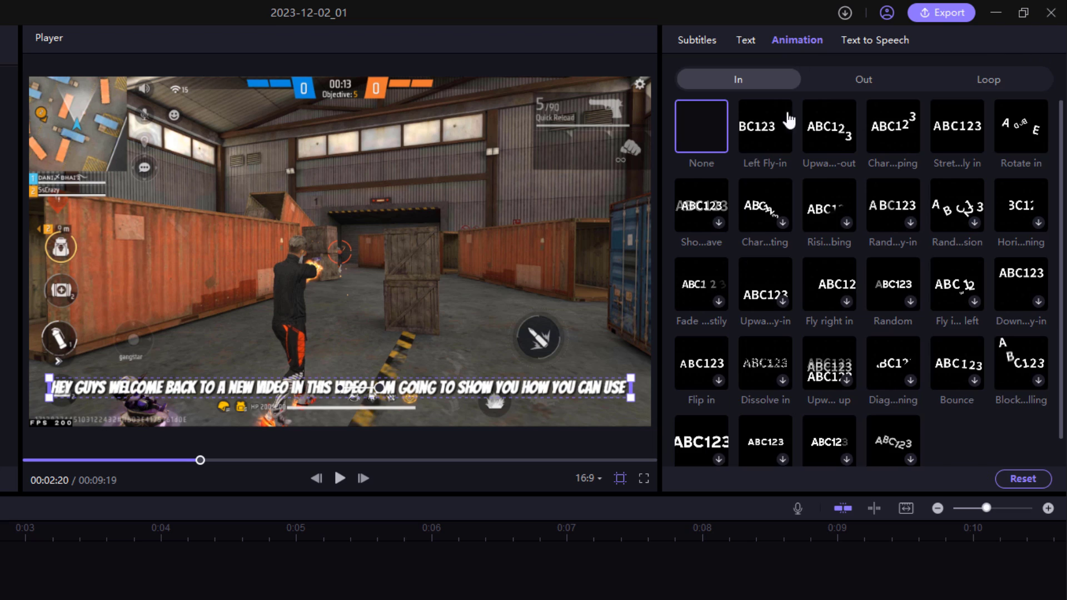
{"action": "left_click", "coordinate": [763, 145]}
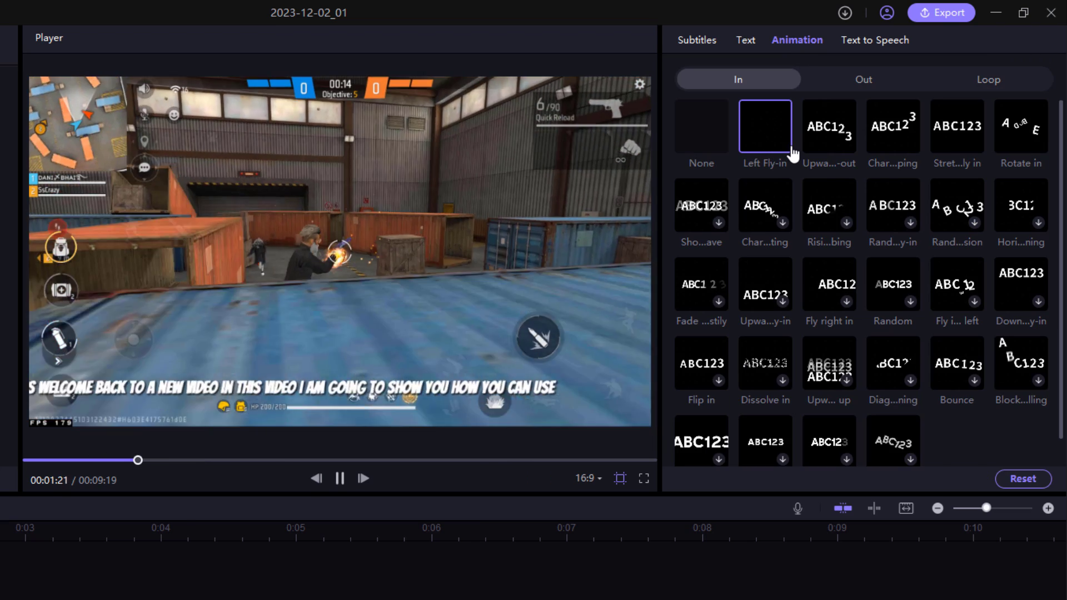
Apply the upward fly-out entrance animation beside Left Fly-in to the subtitle, and convert the subtitle to speech with the Hopeful Guy voice.
{"action": "left_click", "coordinate": [829, 143]}
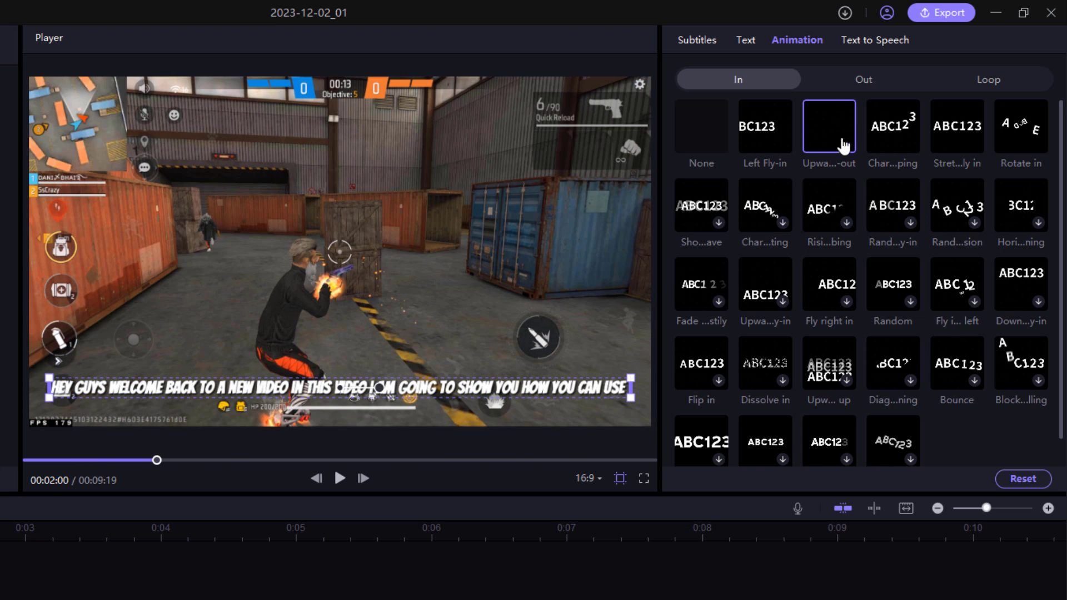
{"action": "left_click", "coordinate": [875, 42]}
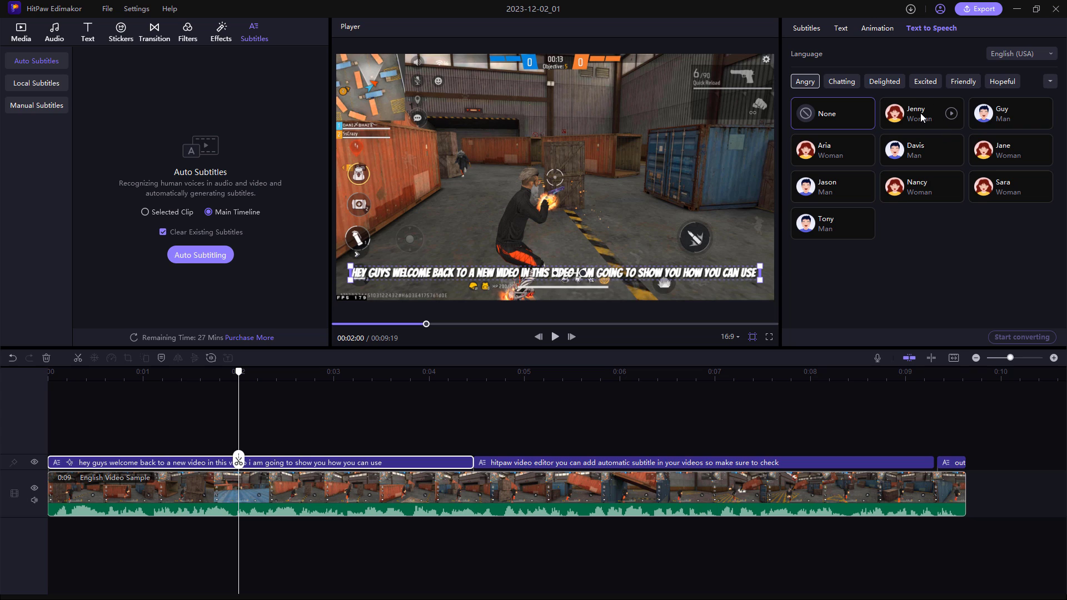
{"action": "left_click", "coordinate": [858, 83]}
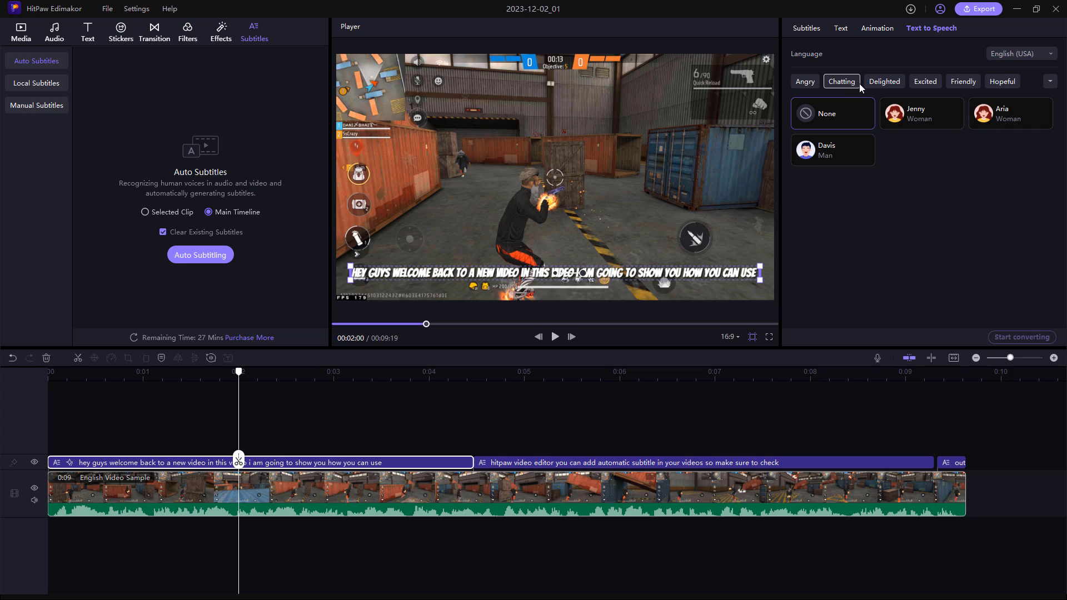
{"action": "left_click", "coordinate": [888, 81]}
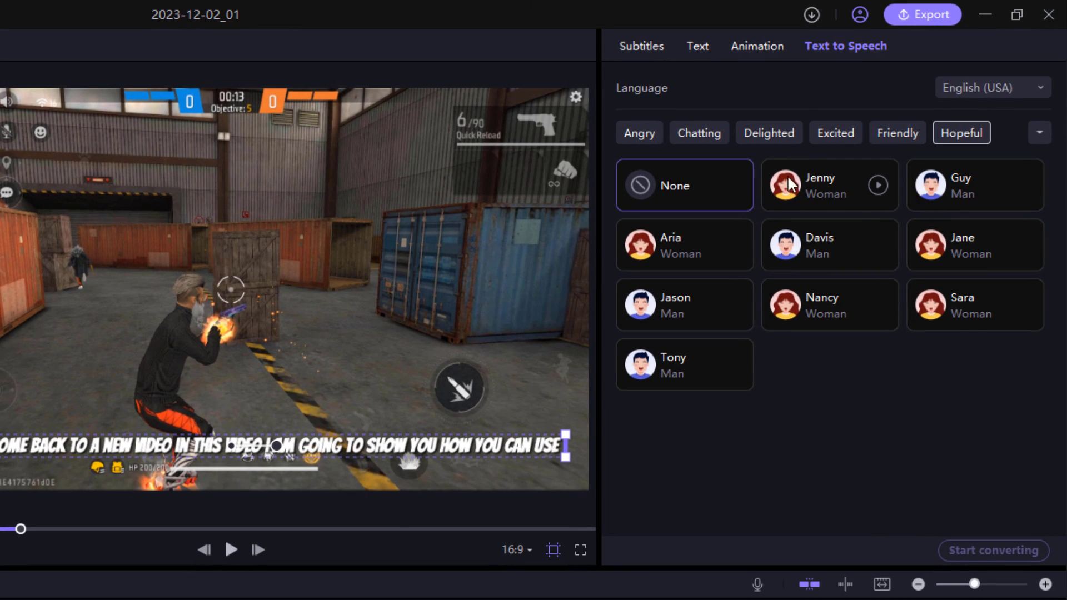
{"action": "left_click", "coordinate": [957, 186]}
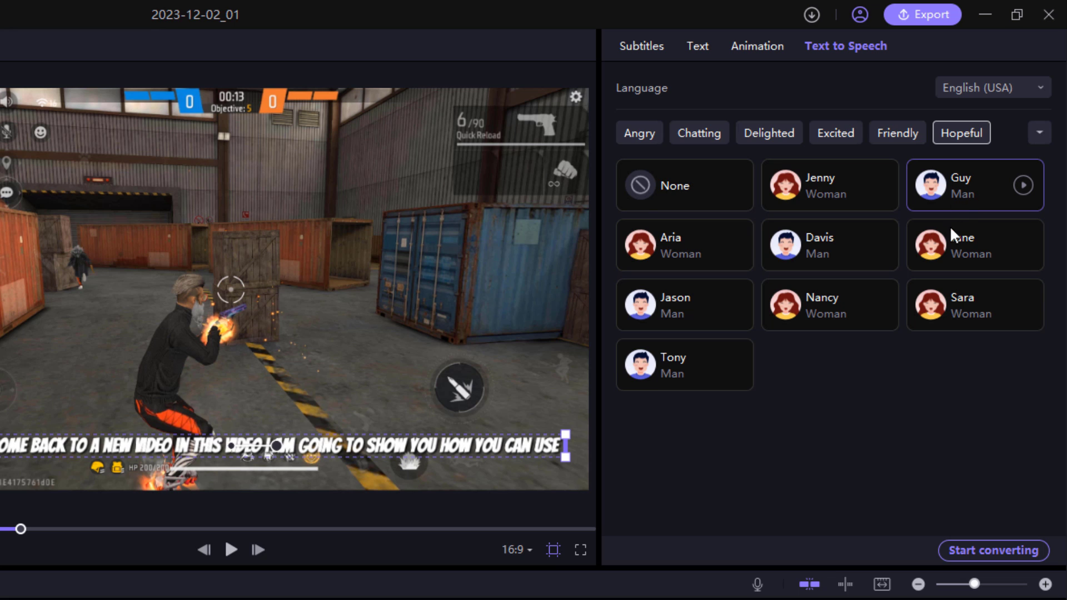
{"action": "left_click", "coordinate": [993, 552]}
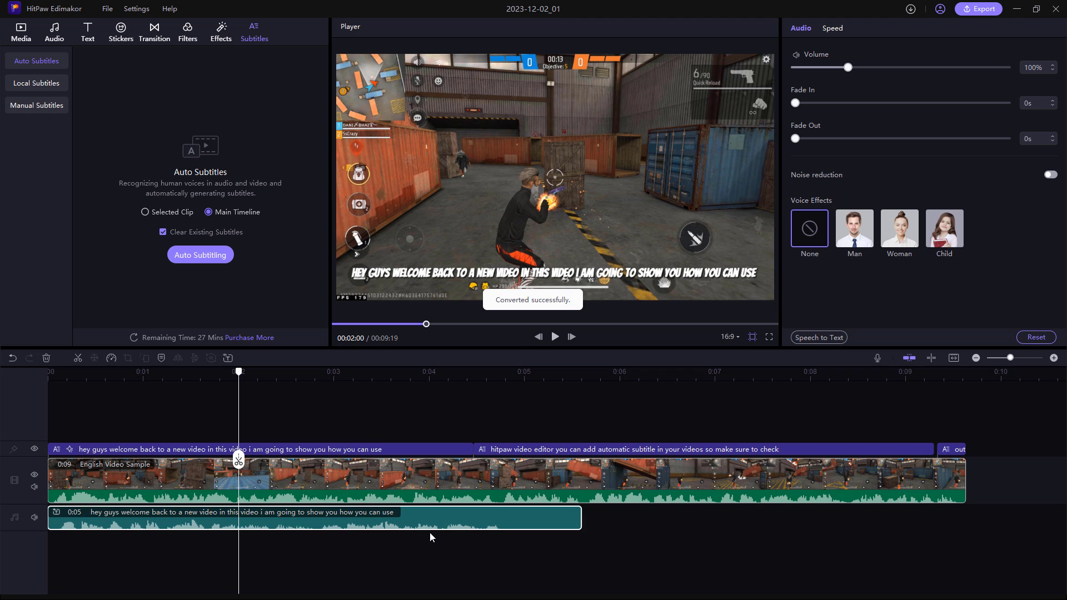
Move the generated speech clip on the timeline so it starts where the sample video ends, and play it back.
{"action": "left_click_drag", "start_coordinate": [432, 537], "coordinate": [1056, 530]}
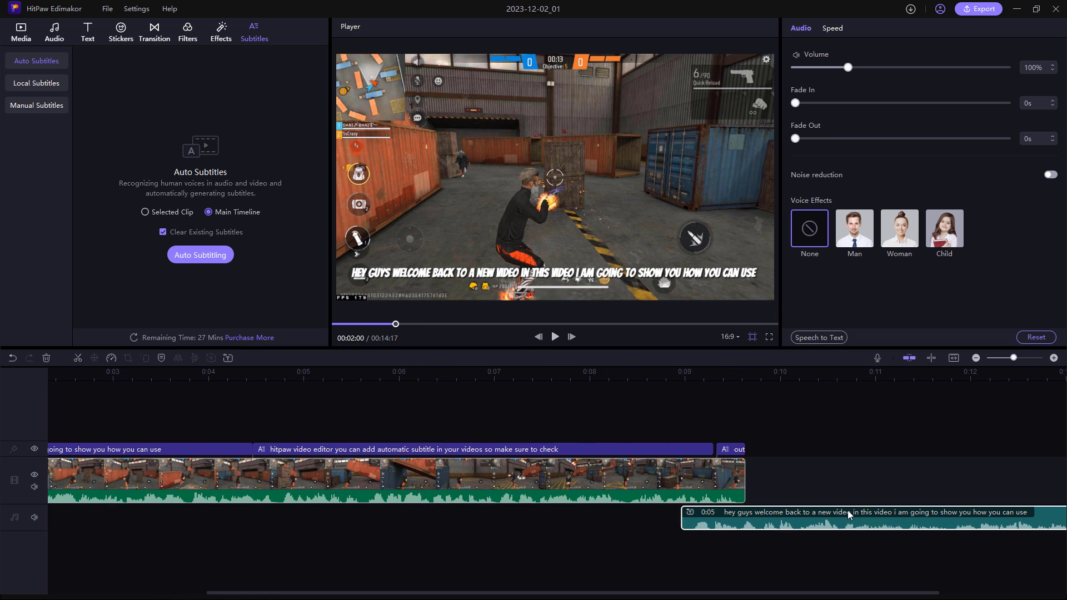
{"action": "left_click_drag", "start_coordinate": [771, 528], "coordinate": [835, 528]}
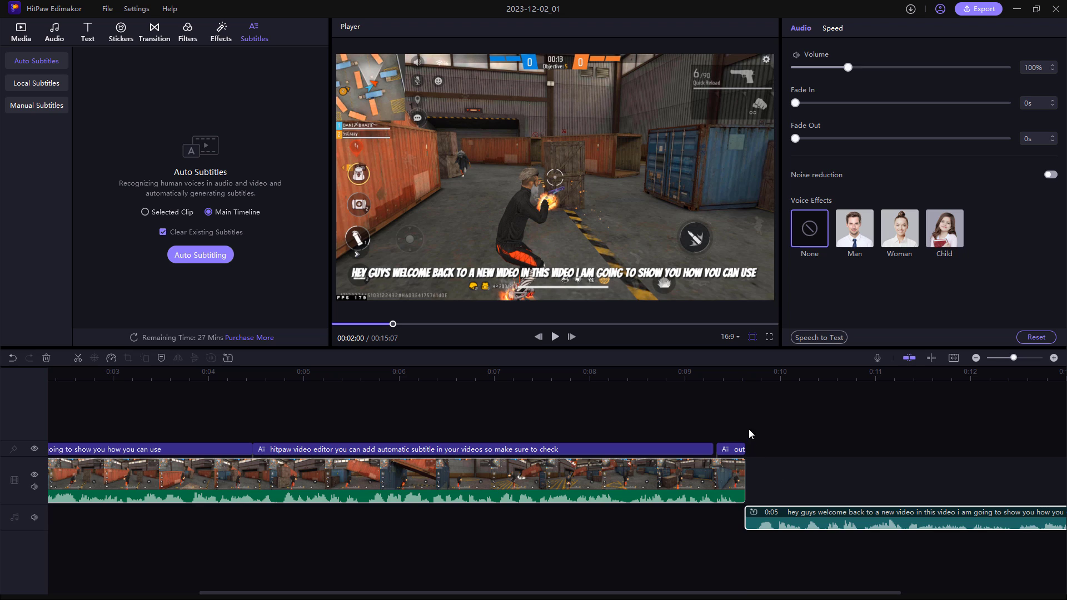
{"action": "left_click", "coordinate": [750, 371]}
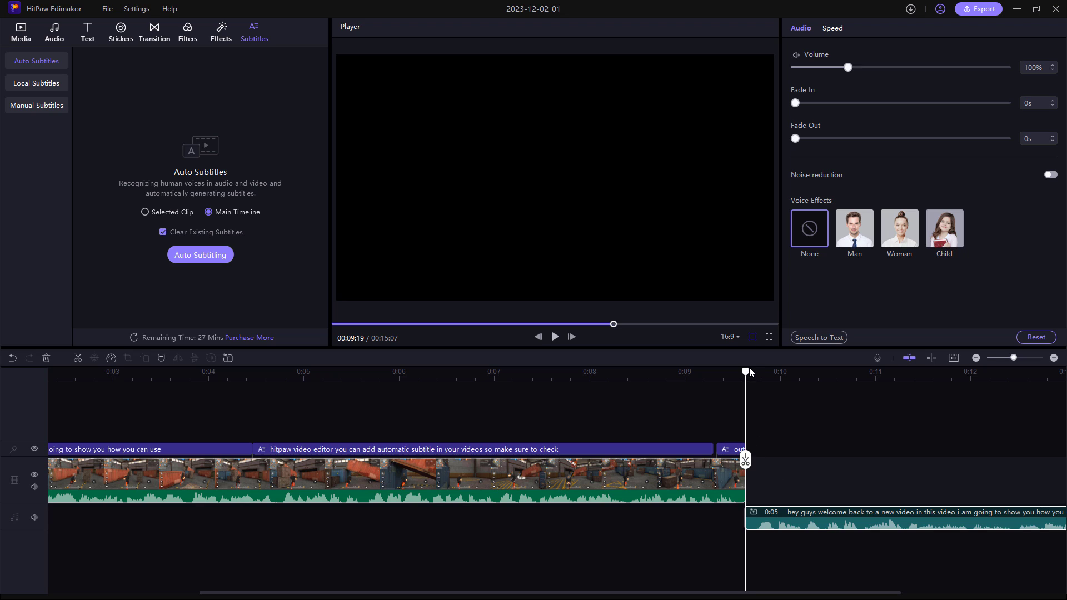
{"action": "left_click", "coordinate": [553, 337]}
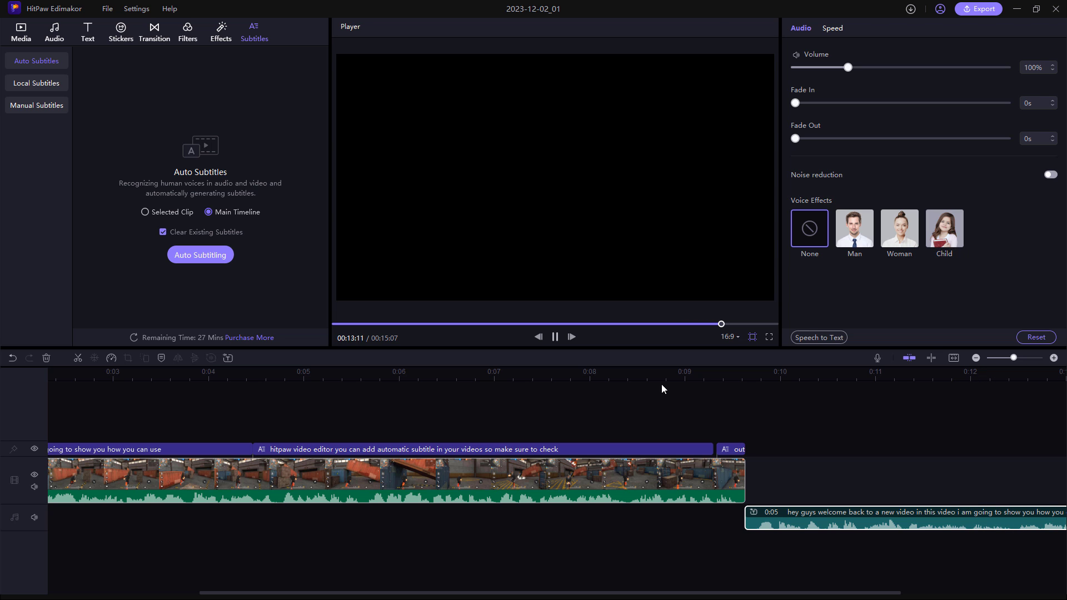
{"action": "left_click", "coordinate": [980, 370]}
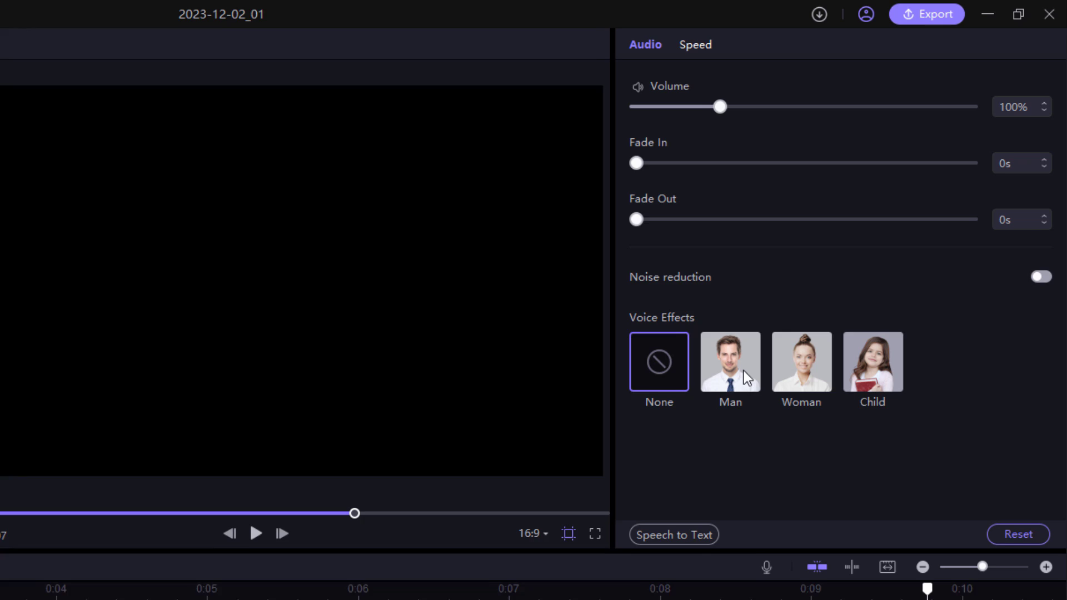
Try the Man, Woman and Child voice effects on the generated speech clip.
{"action": "left_click", "coordinate": [744, 371]}
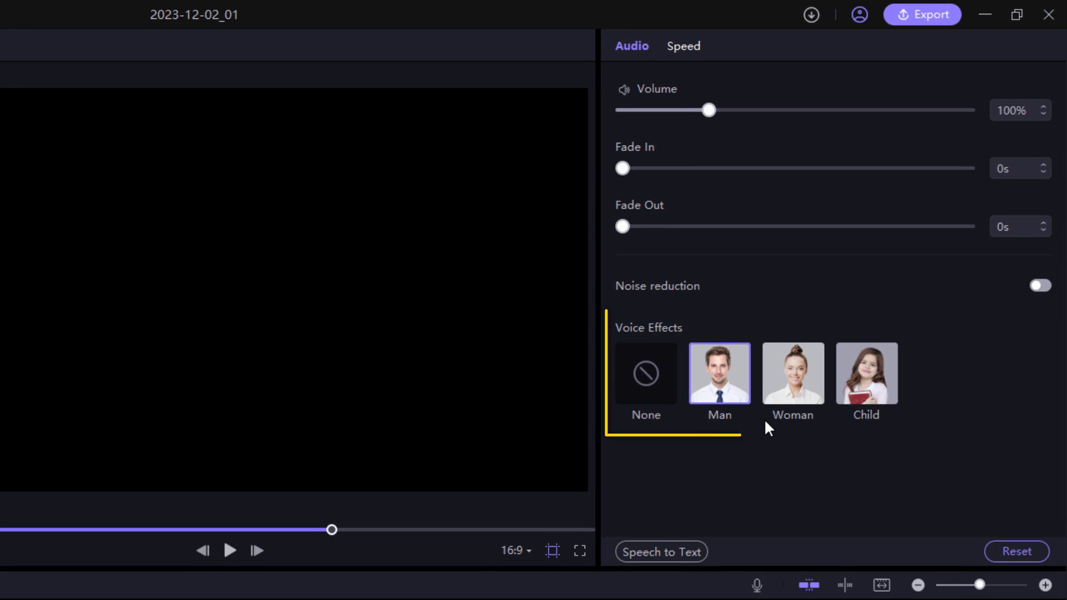
{"action": "left_click", "coordinate": [795, 382]}
{"action": "left_click", "coordinate": [865, 388]}
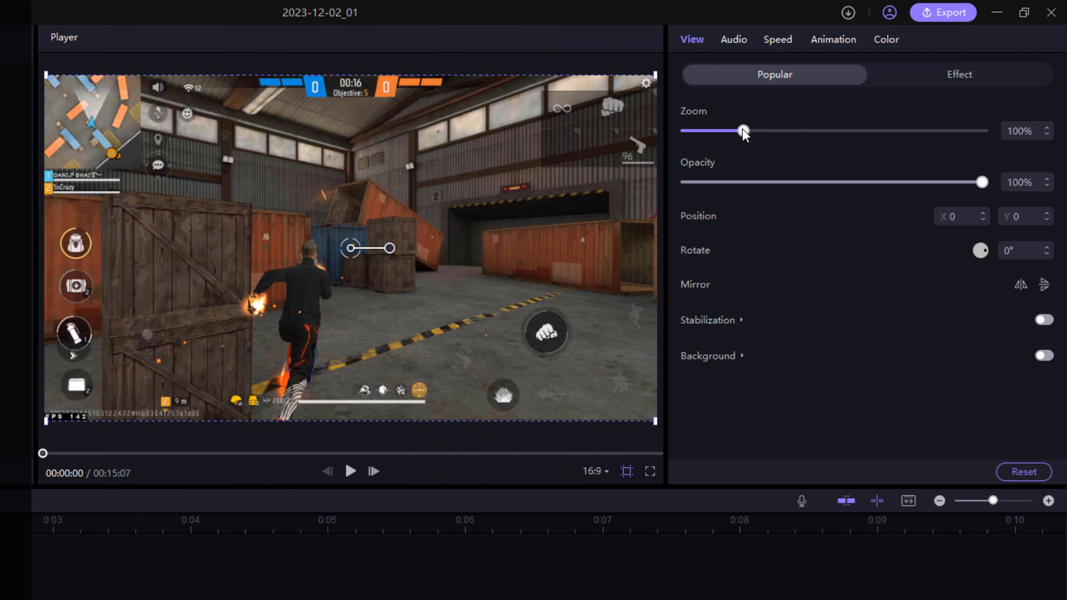
Try a 99% zoom and a 180° rotation on the video clip, restoring 100% and 0°.
{"action": "mouse_move", "coordinate": [744, 131]}
{"action": "left_mouse_down"}
{"action": "mouse_move", "coordinate": [819, 136]}
{"action": "mouse_move", "coordinate": [743, 140]}
{"action": "left_mouse_up"}
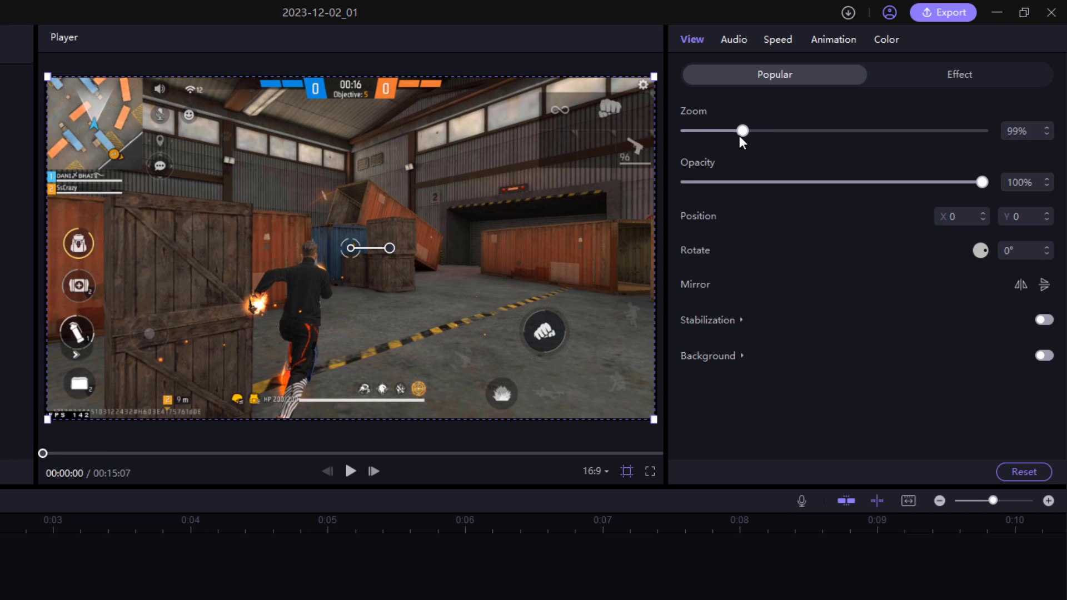
{"action": "left_click_drag", "start_coordinate": [739, 132], "coordinate": [741, 133]}
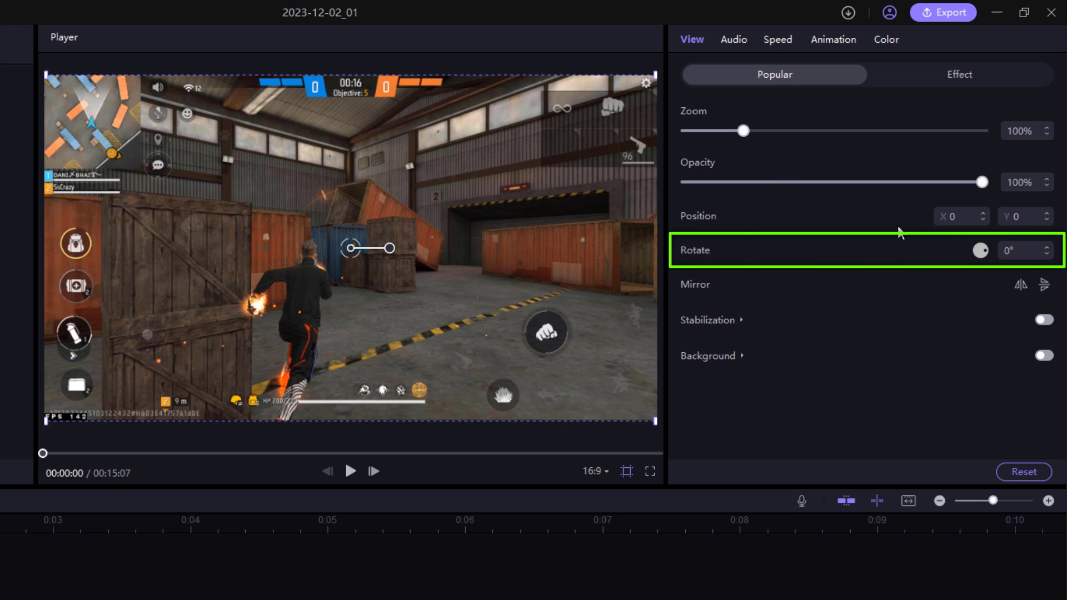
{"action": "key", "text": "Return"}
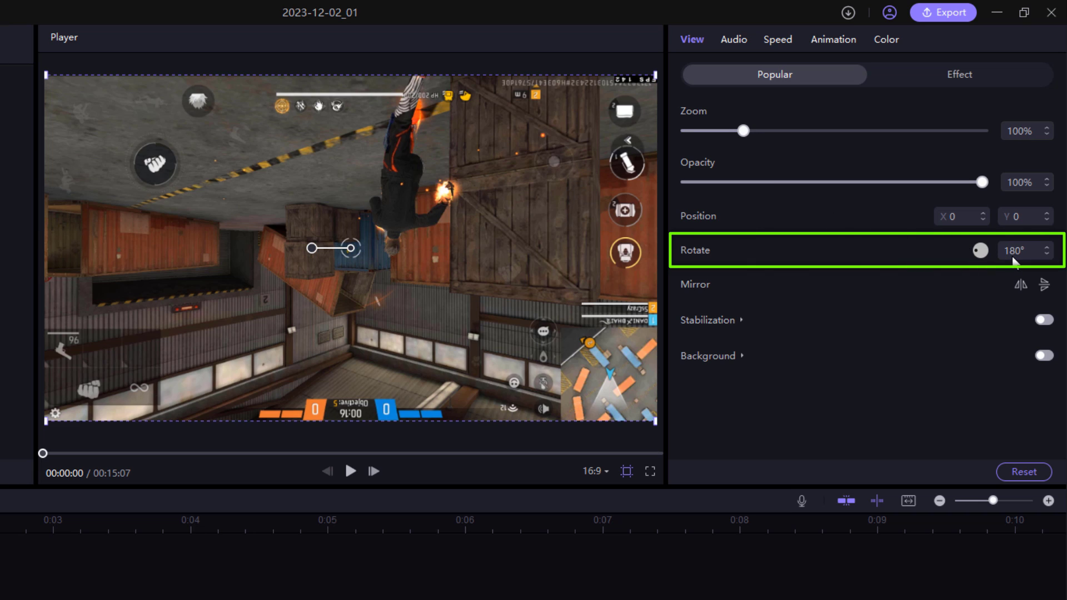
{"action": "key", "text": "Return"}
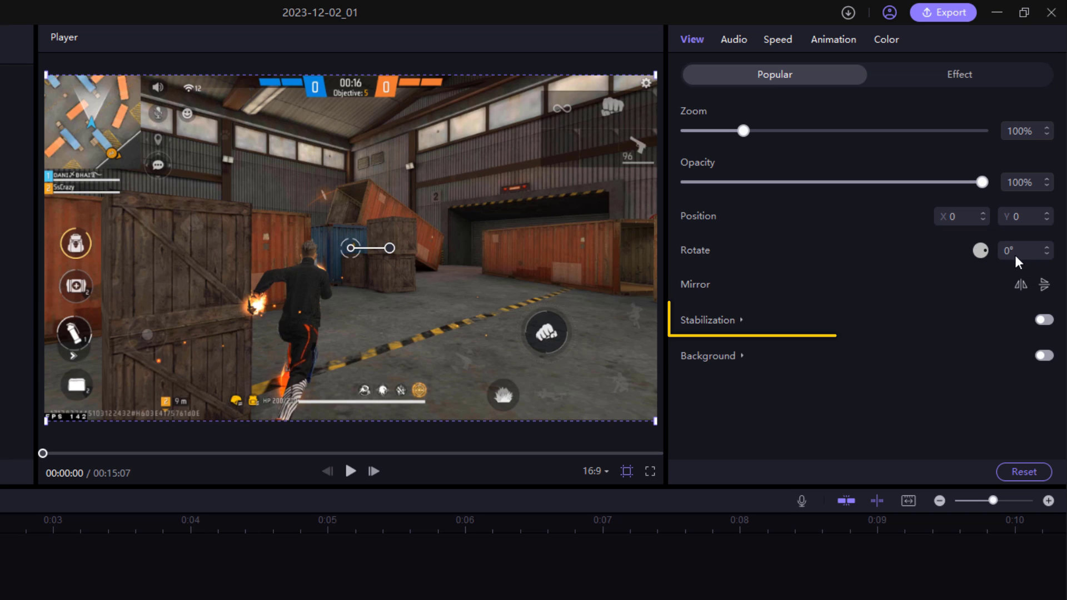
Enable stabilization on the video clip with a smooth level of 100% and preview the video.
{"action": "left_click", "coordinate": [1044, 321]}
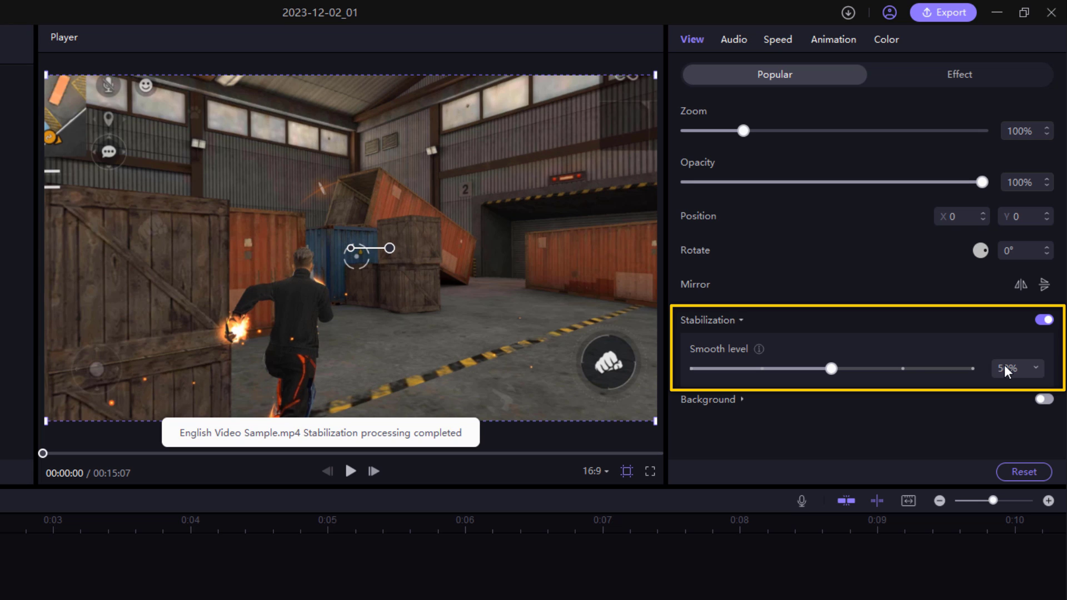
{"action": "left_click_drag", "start_coordinate": [834, 369], "coordinate": [969, 370]}
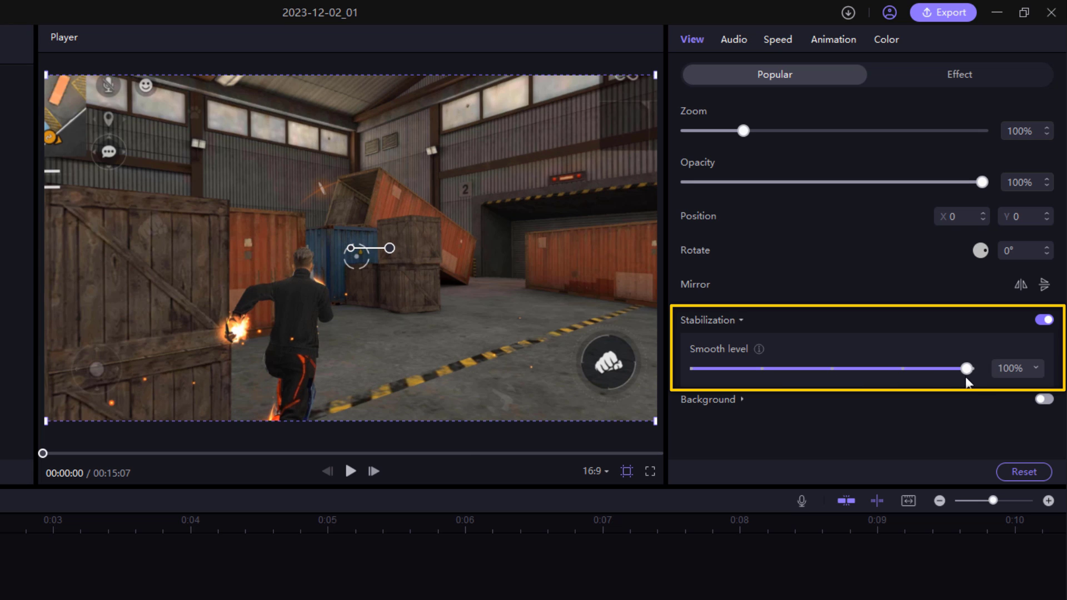
{"action": "left_click", "coordinate": [352, 473]}
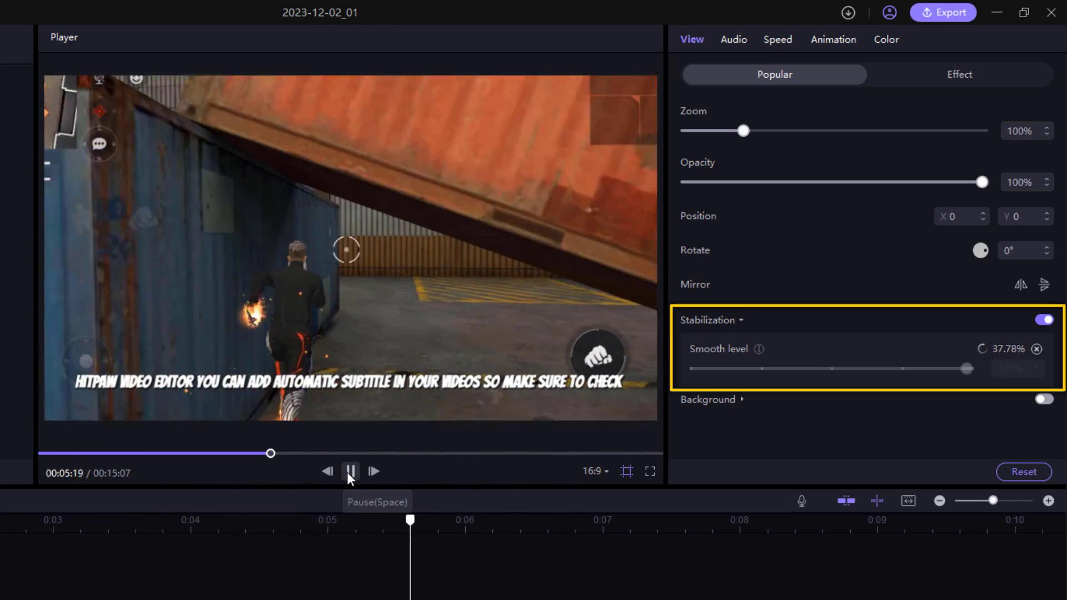
{"action": "left_click", "coordinate": [350, 473]}
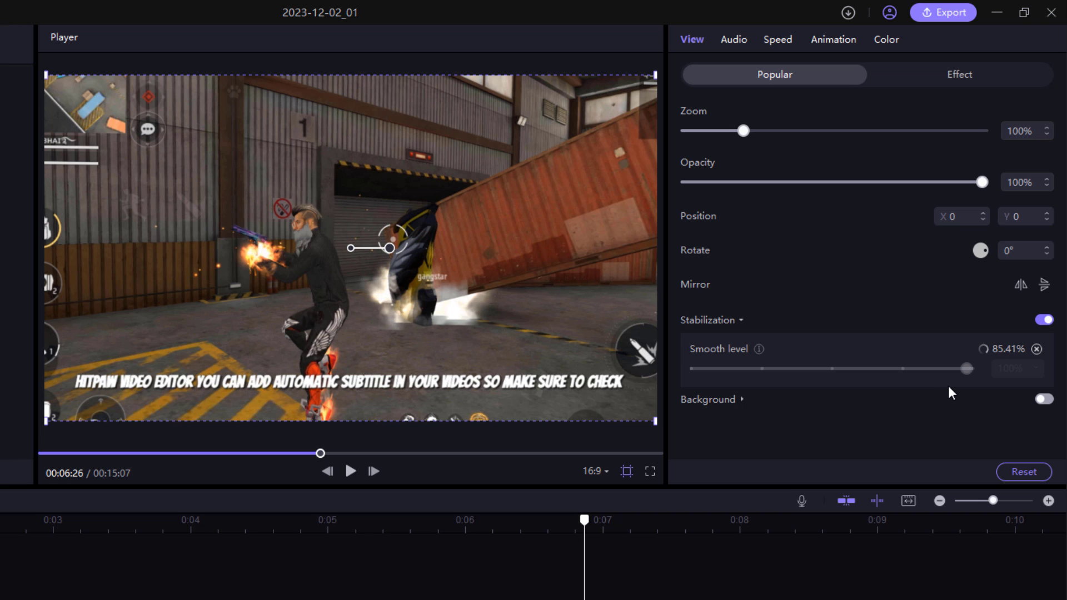
Try a solid color background for the video clip, open the custom color choices, and turn the background off again.
{"action": "left_click", "coordinate": [1041, 400]}
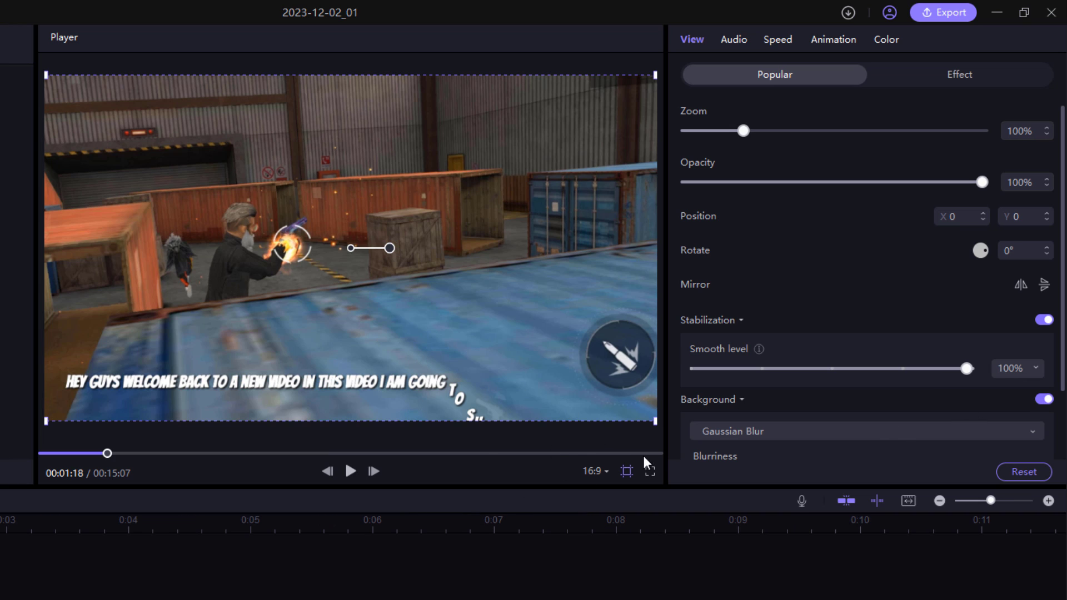
{"action": "scroll", "coordinate": [829, 383], "scroll_direction": "down", "scroll_amount": 3}
{"action": "left_click", "coordinate": [835, 349]}
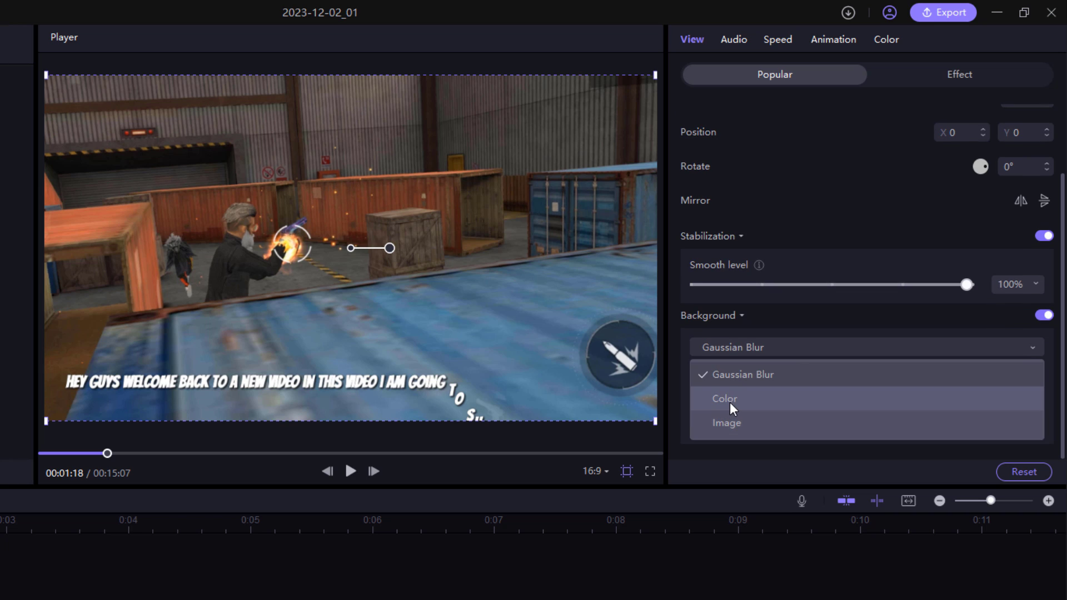
{"action": "left_click", "coordinate": [730, 402]}
{"action": "left_click", "coordinate": [777, 386]}
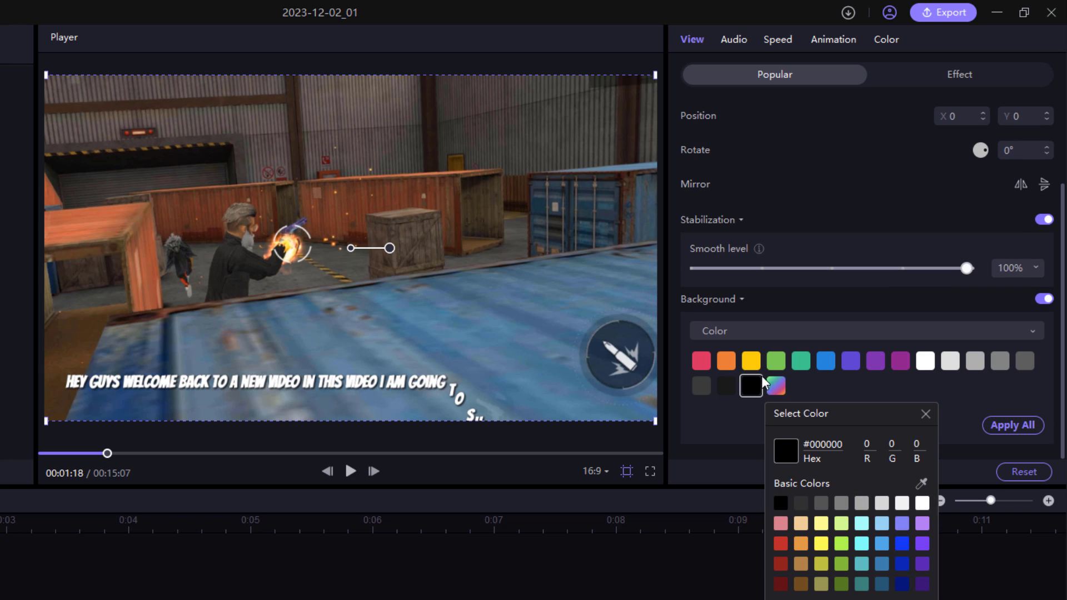
{"action": "left_click", "coordinate": [806, 389]}
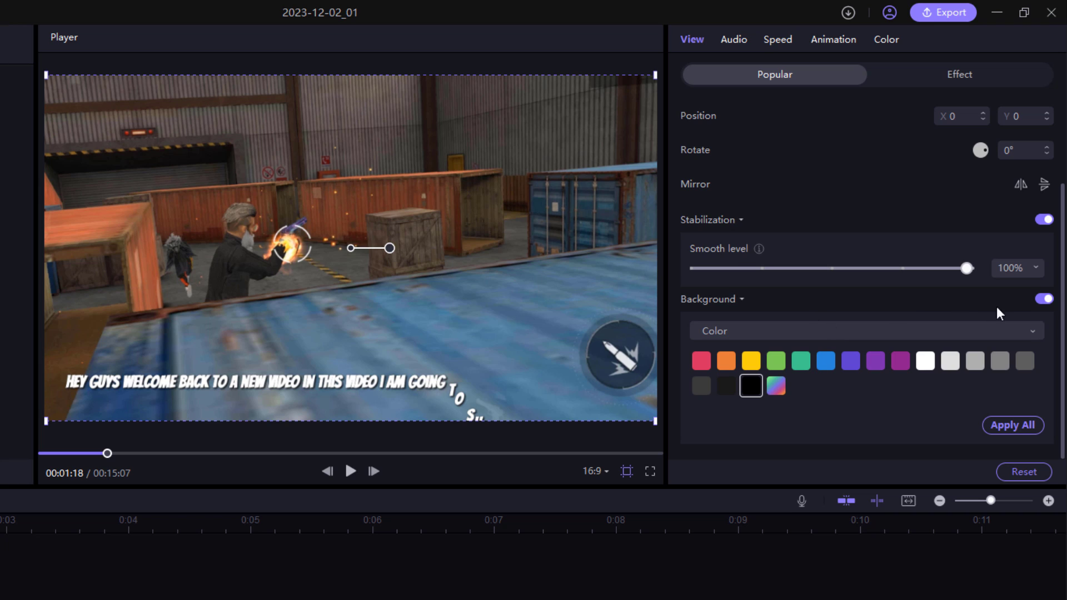
{"action": "left_click", "coordinate": [1047, 299]}
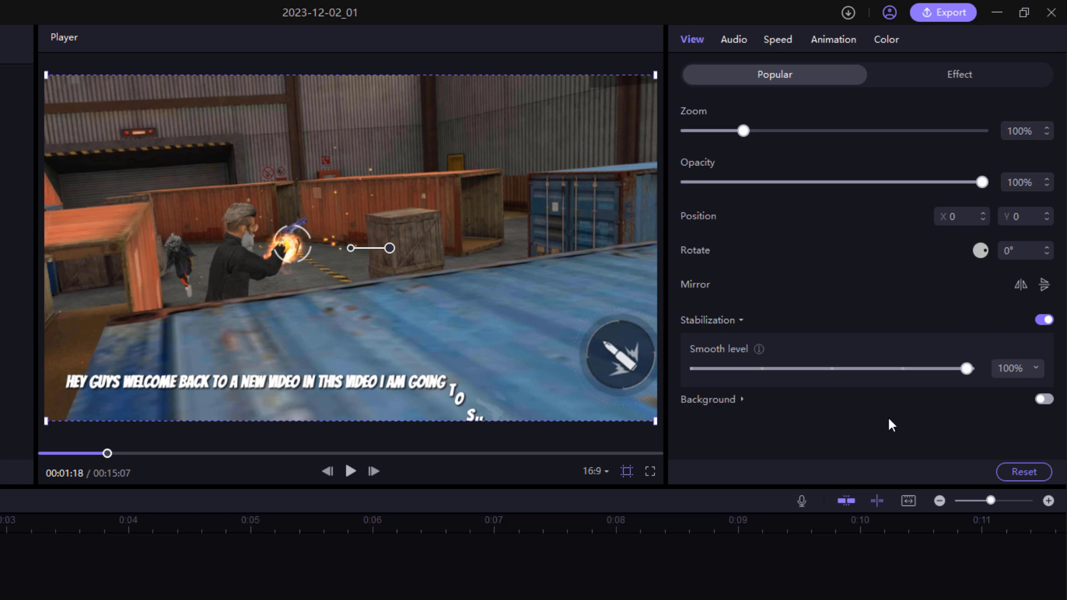
Detach the audio from the English Video Sample clip onto its own track.
{"action": "left_click", "coordinate": [734, 41]}
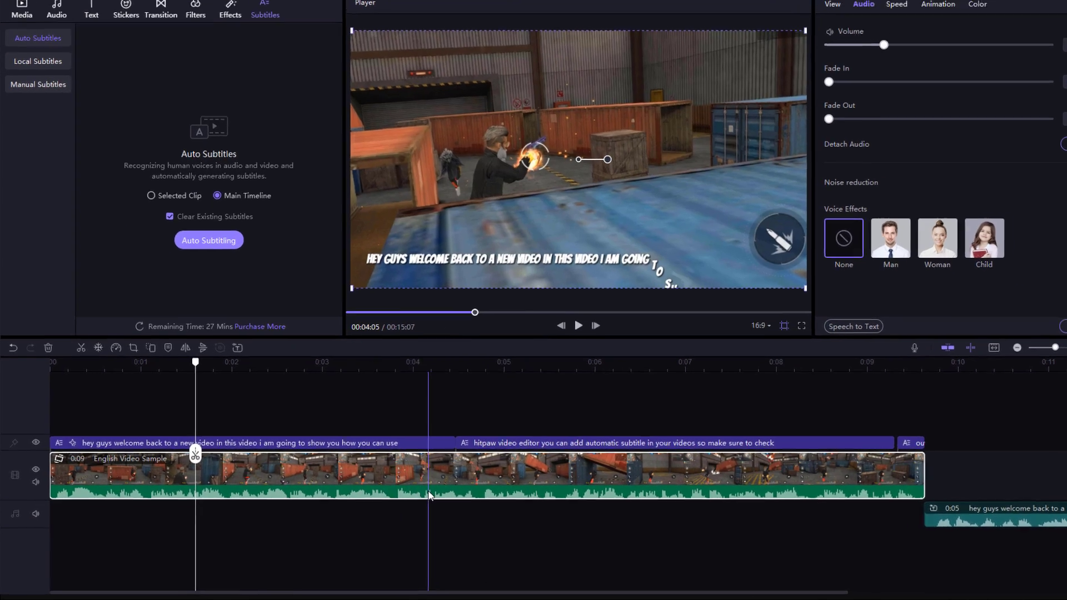
{"action": "right_click", "coordinate": [418, 497]}
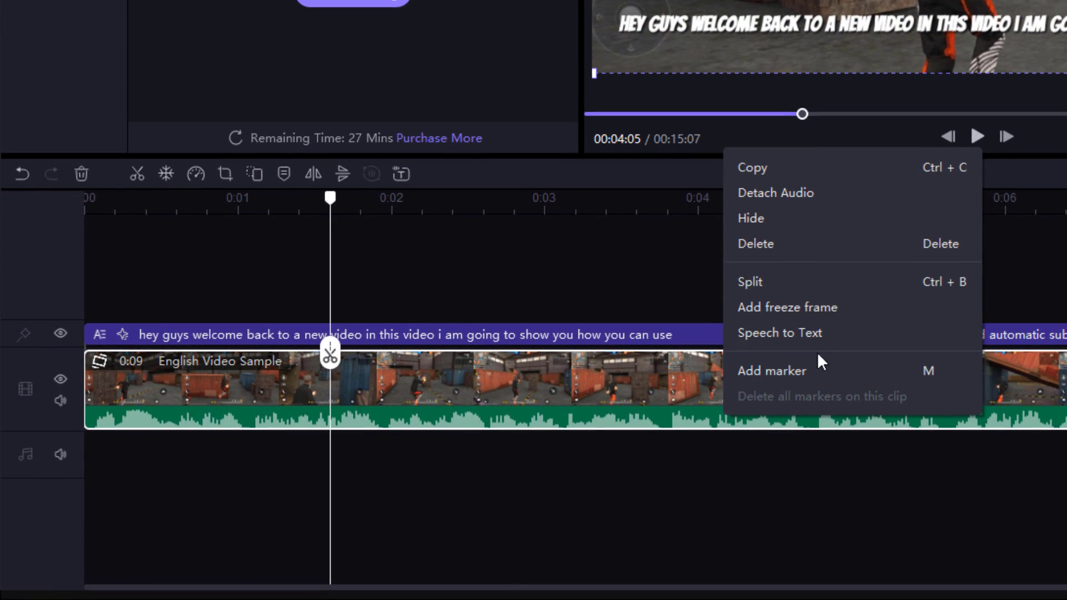
{"action": "left_click", "coordinate": [795, 201]}
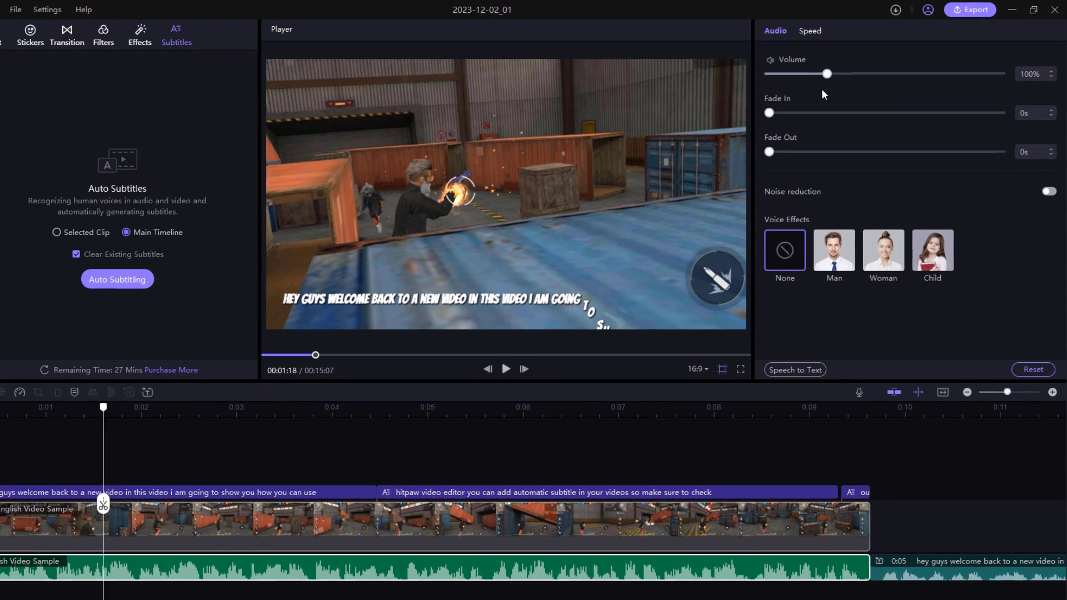
Set the detached audio's volume to 200% with a fade-in, and turn on noise reduction for the sample clip.
{"action": "left_click_drag", "start_coordinate": [826, 75], "coordinate": [849, 88]}
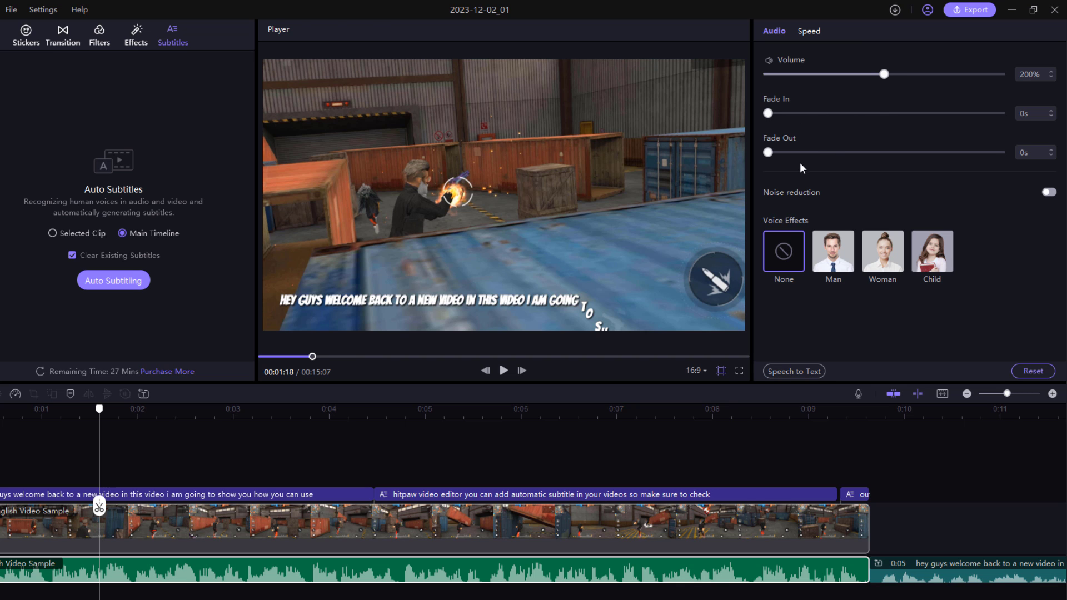
{"action": "left_click_drag", "start_coordinate": [770, 115], "coordinate": [782, 115]}
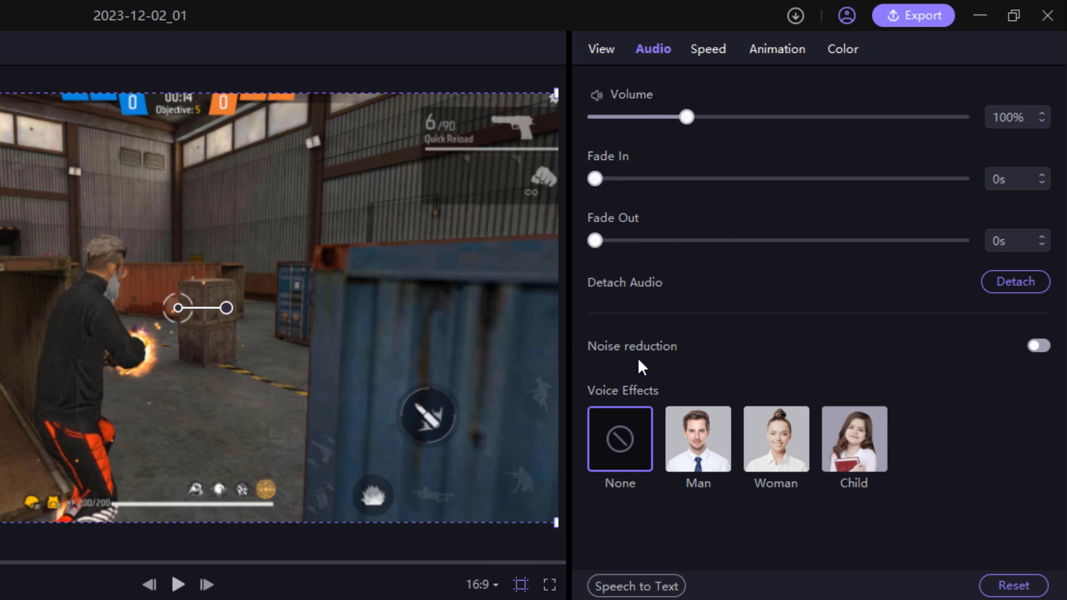
{"action": "left_click", "coordinate": [1039, 347]}
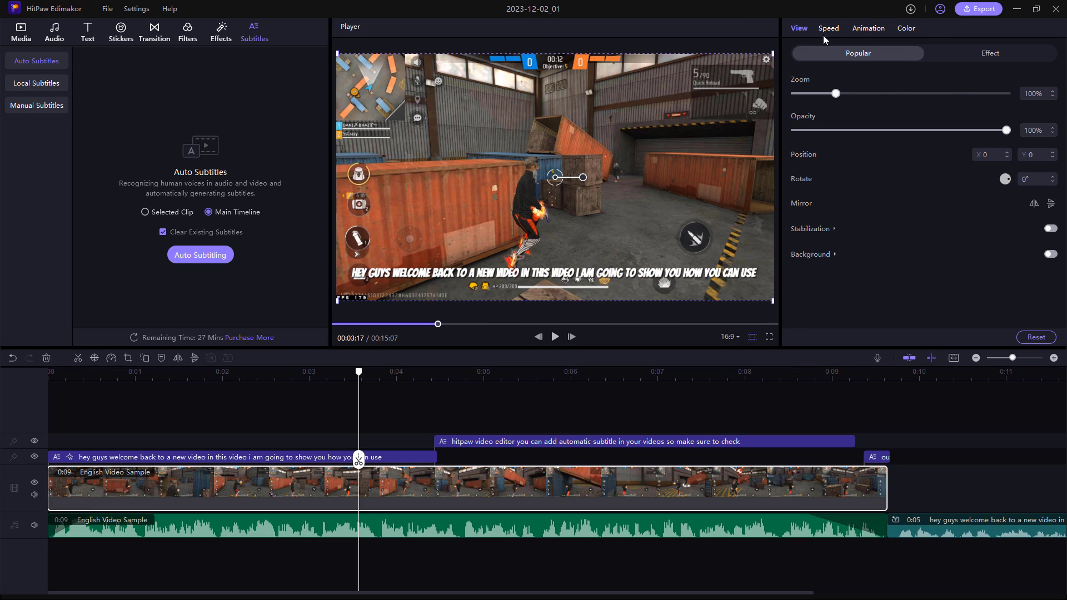
Try a custom speed ramp on the video clip, slowing the first curve point and speeding up the second and third.
{"action": "left_click", "coordinate": [824, 33]}
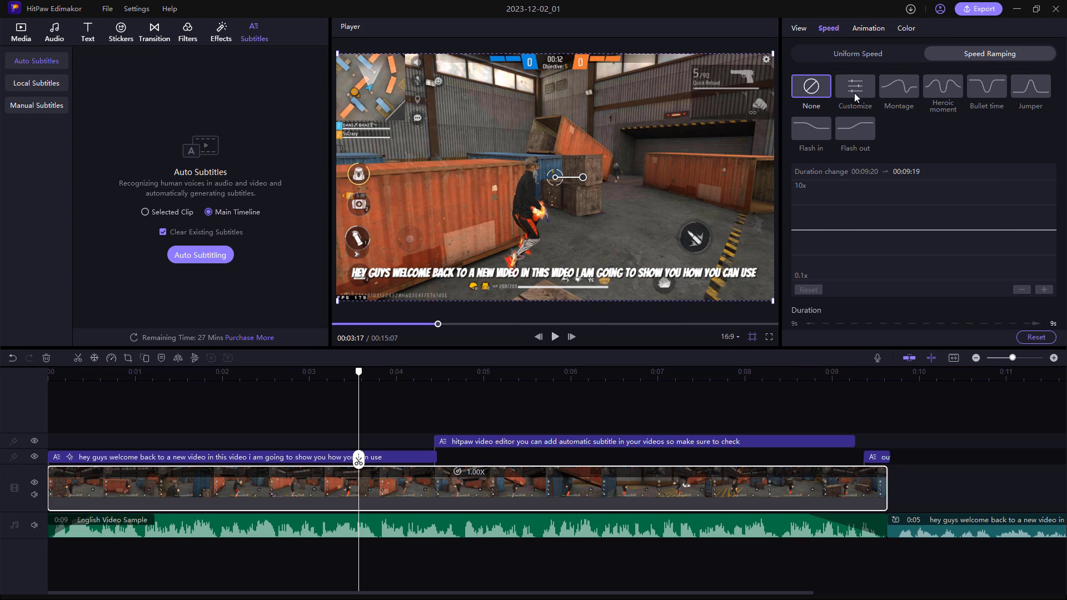
{"action": "left_click", "coordinate": [855, 89]}
{"action": "left_click_drag", "start_coordinate": [842, 221], "coordinate": [842, 249]}
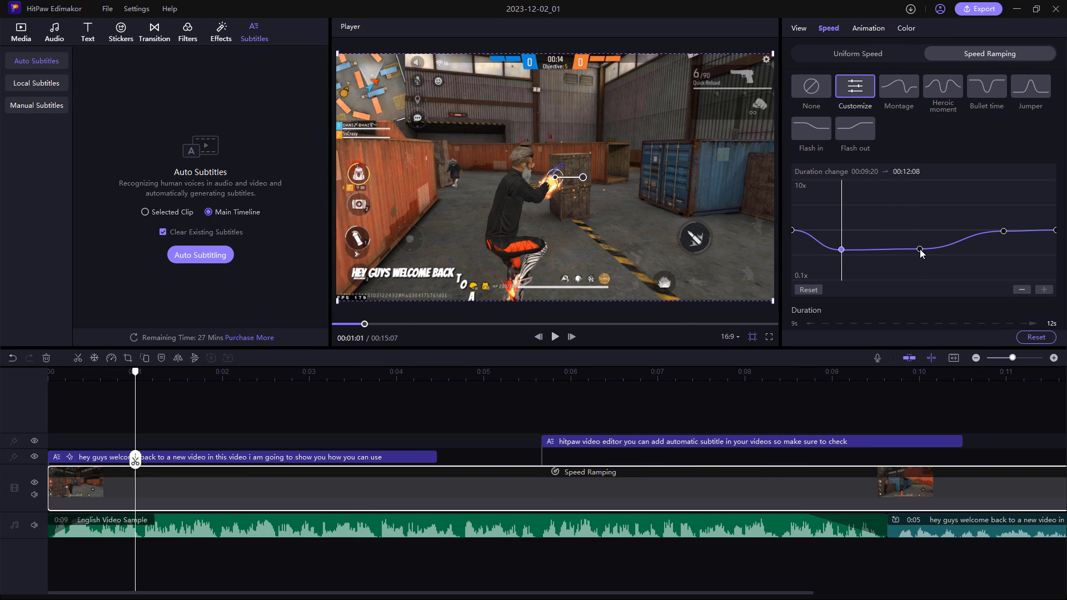
{"action": "left_click_drag", "start_coordinate": [920, 249], "coordinate": [916, 224]}
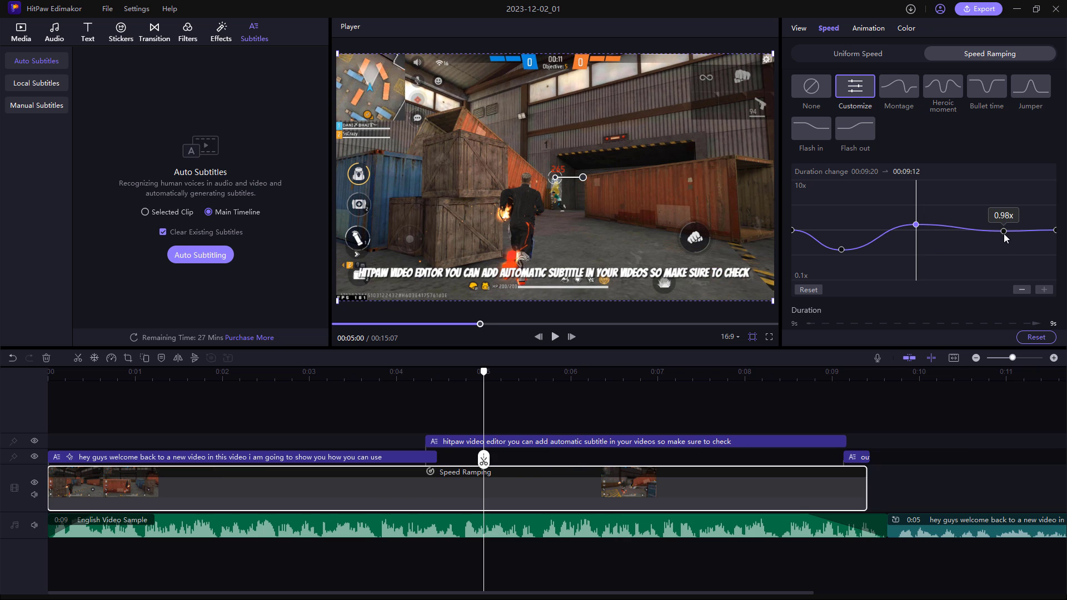
{"action": "left_click_drag", "start_coordinate": [1004, 231], "coordinate": [998, 206]}
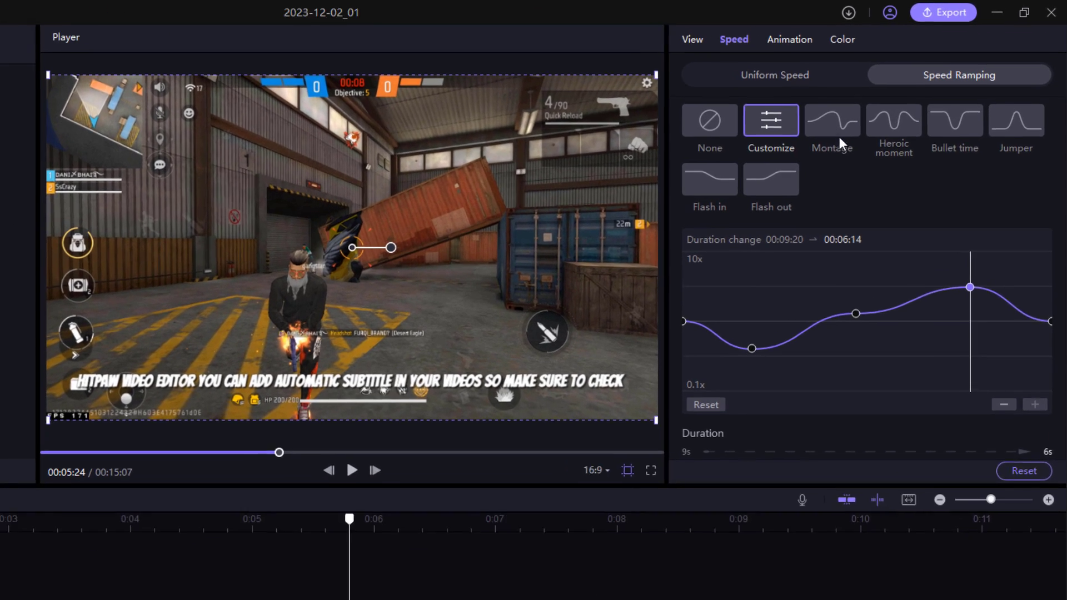
Apply the Montage speed ramp to the video clip and play it back to preview the result.
{"action": "left_click", "coordinate": [900, 92]}
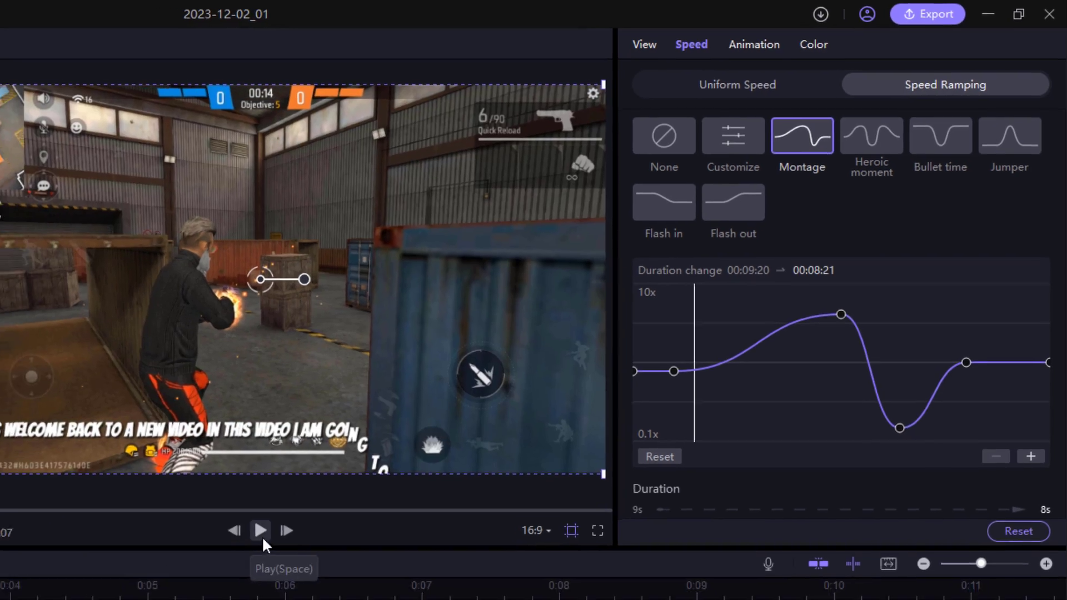
{"action": "left_click", "coordinate": [230, 550]}
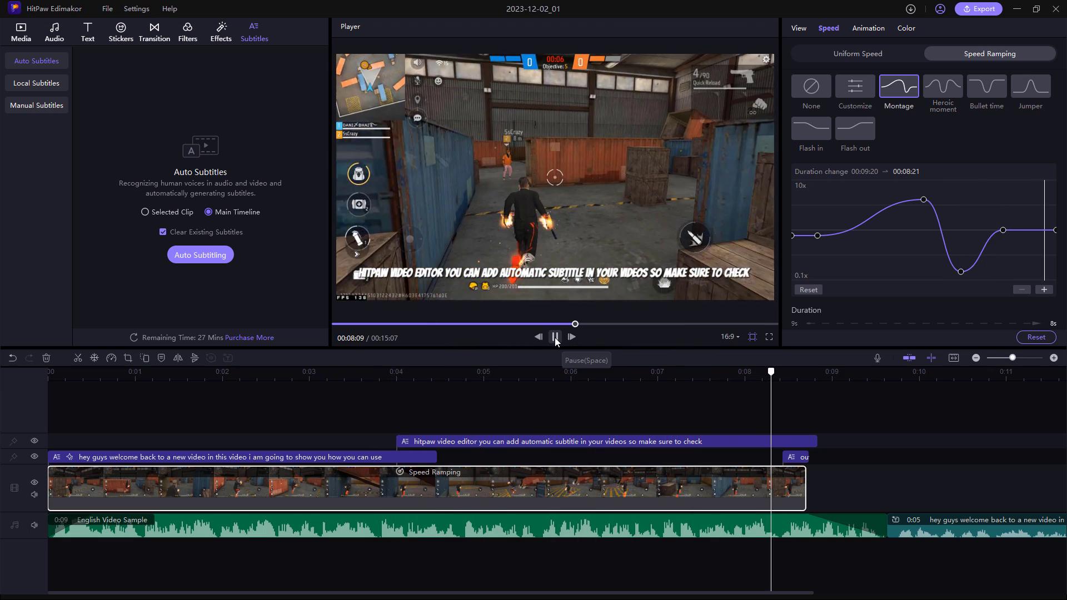
{"action": "left_click", "coordinate": [554, 337]}
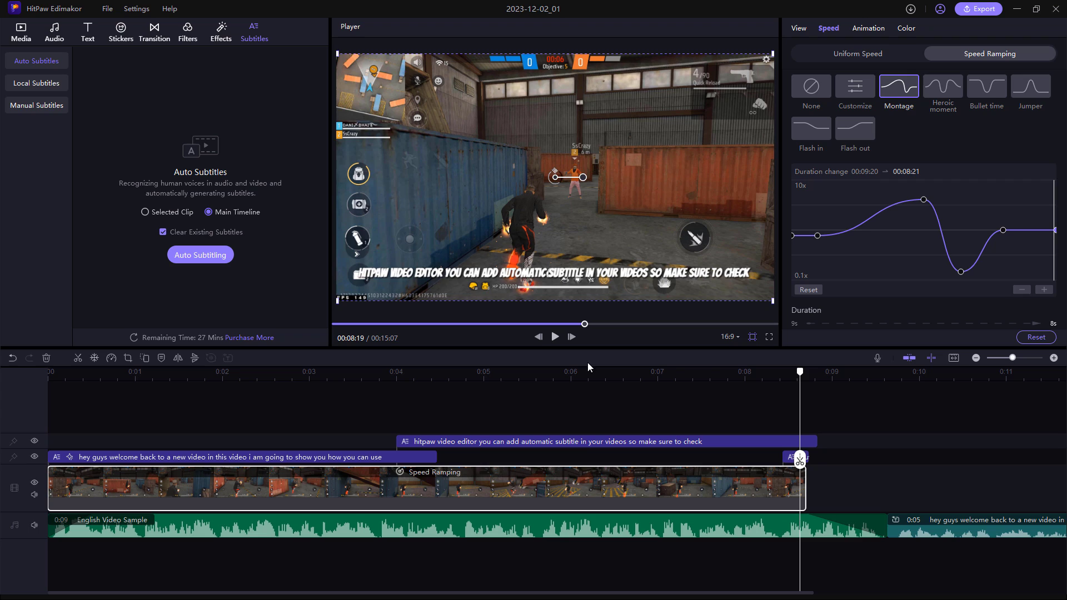
Try the Slide Left and Zoom In entrance animations on the video clip, and settle on Zoom Out.
{"action": "left_click", "coordinate": [866, 29]}
{"action": "left_click", "coordinate": [859, 95]}
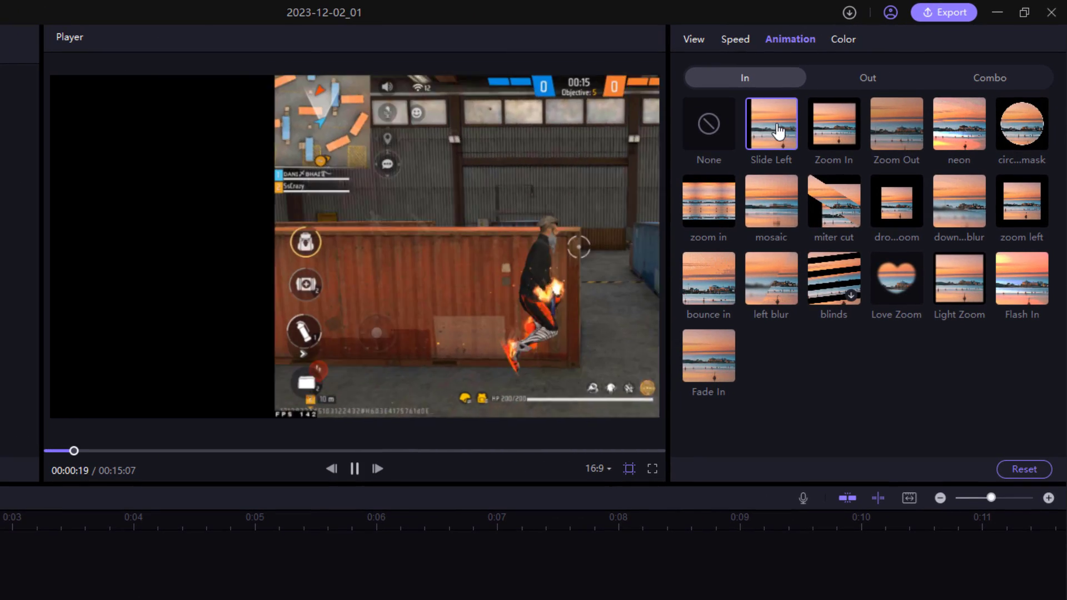
{"action": "left_click", "coordinate": [836, 141]}
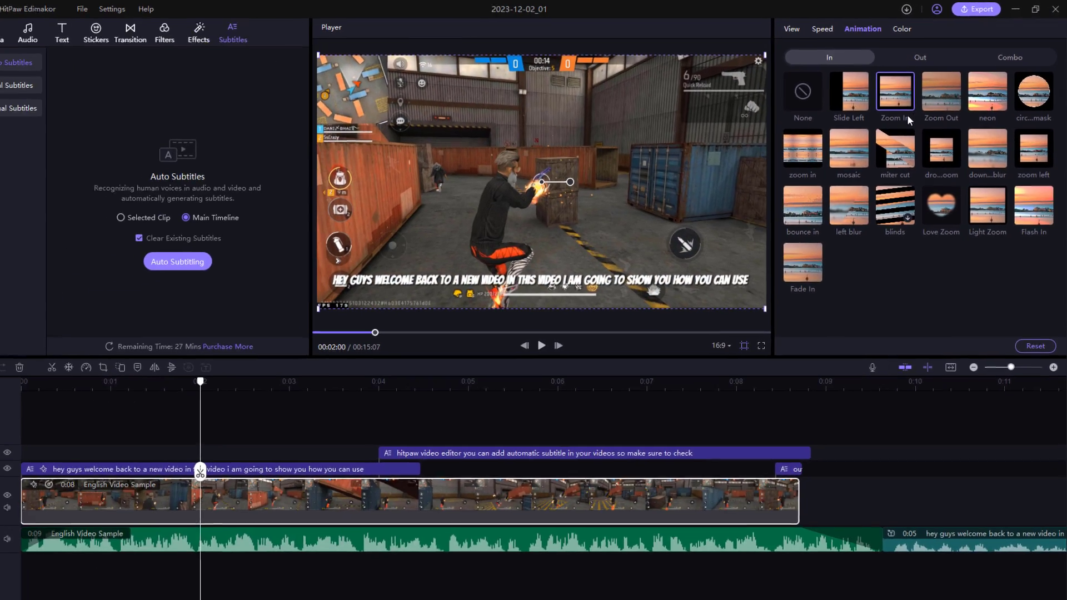
{"action": "left_click", "coordinate": [945, 110]}
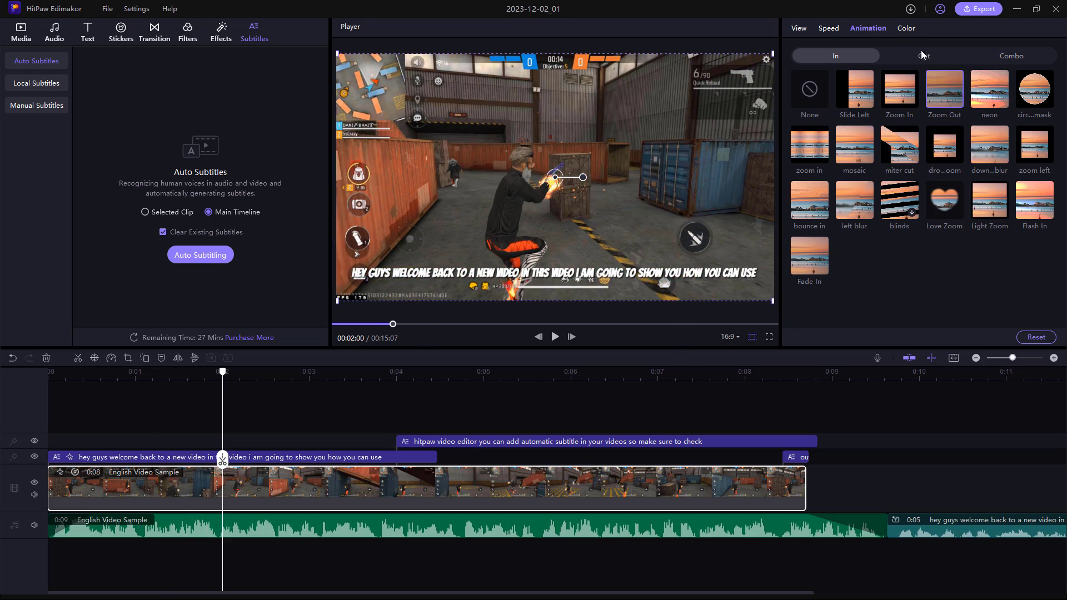
Try 85% saturation, -75% temperature and a higher tone on the clip, and reset the color adjustments.
{"action": "left_click", "coordinate": [907, 28]}
{"action": "left_click_drag", "start_coordinate": [901, 133], "coordinate": [962, 145]}
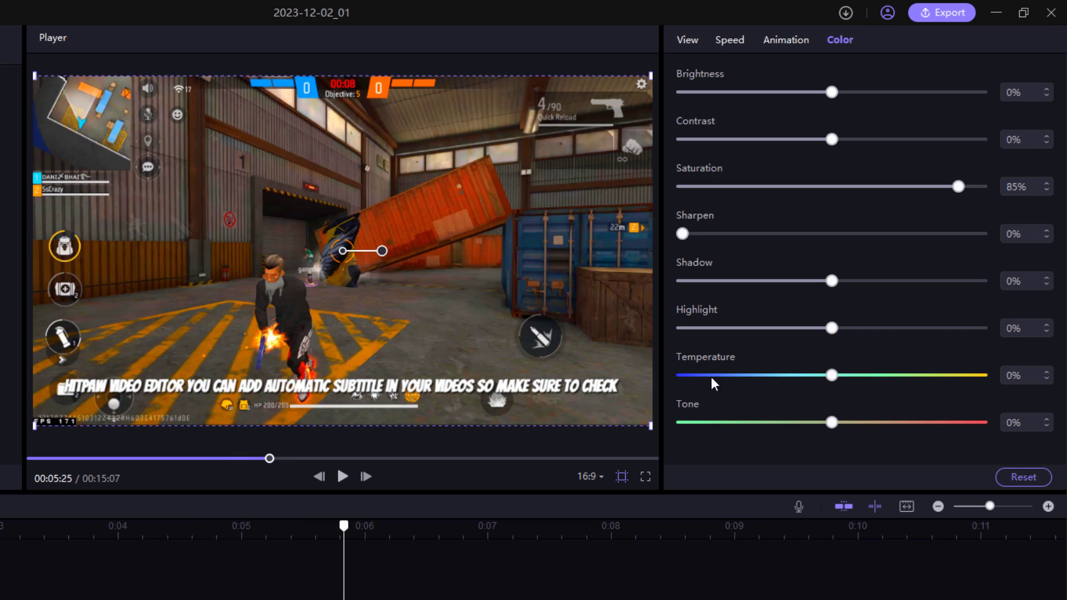
{"action": "left_click_drag", "start_coordinate": [831, 375], "coordinate": [716, 407]}
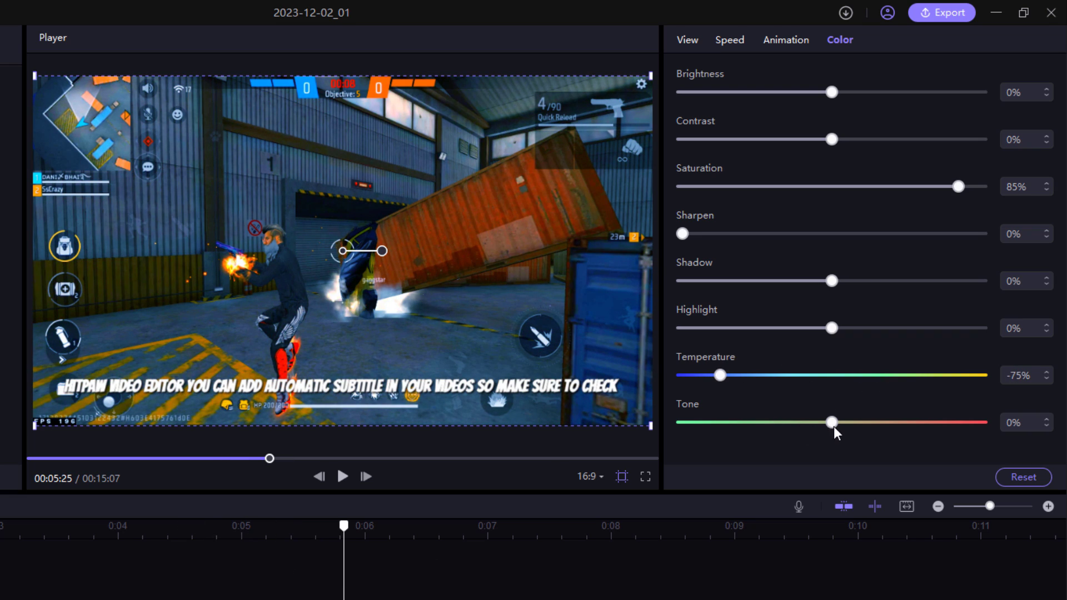
{"action": "left_click_drag", "start_coordinate": [833, 424], "coordinate": [911, 423]}
{"action": "left_click", "coordinate": [1024, 477]}
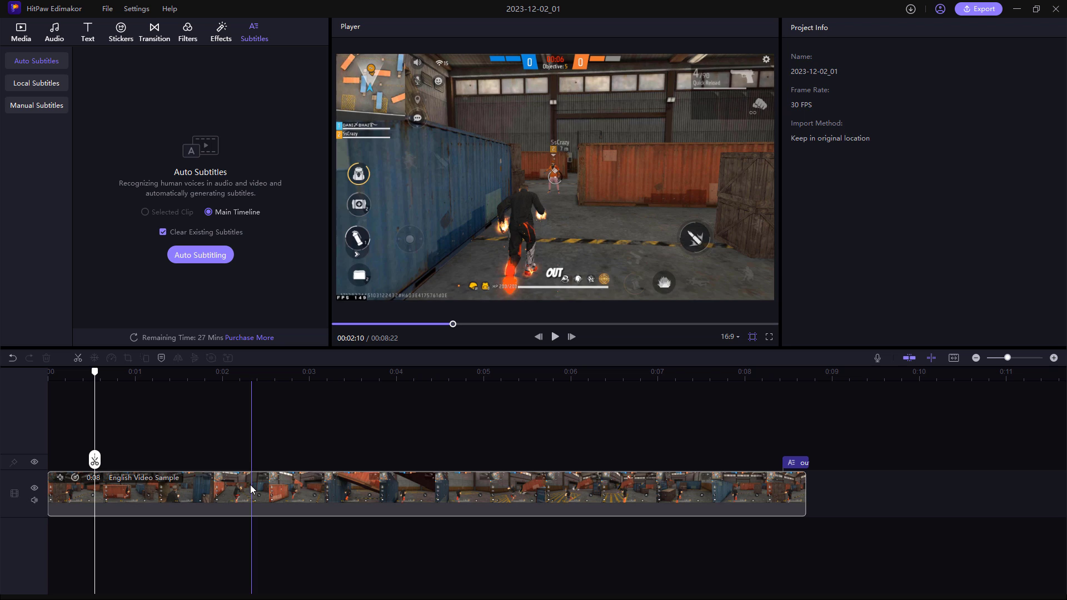
Look through the media and instrumental music libraries, dismiss the tip, and try placing the Black Fedora track on the timeline.
{"action": "left_click", "coordinate": [250, 487]}
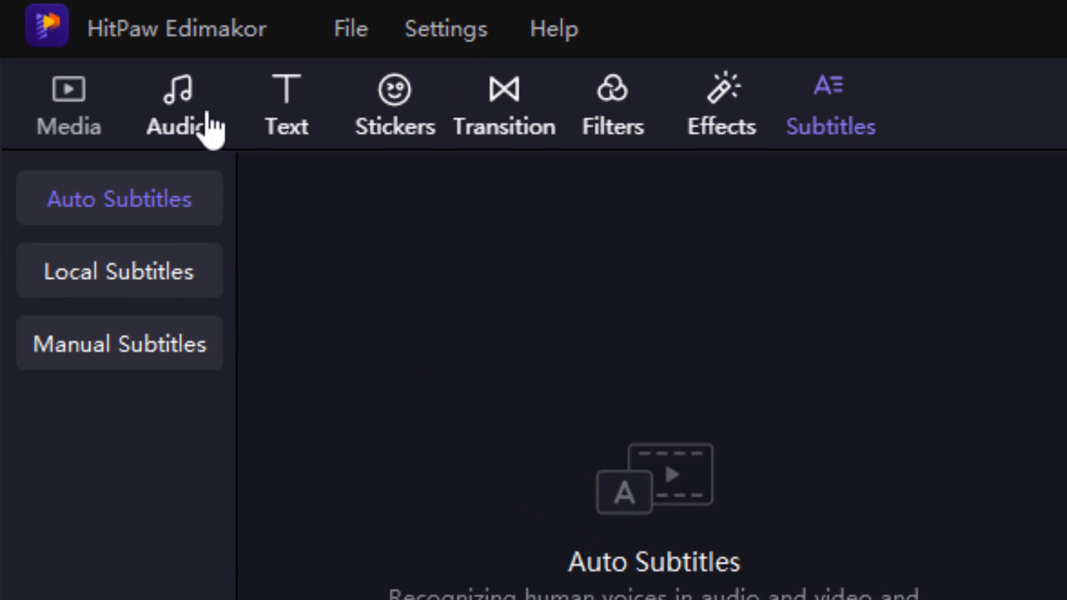
{"action": "left_click", "coordinate": [40, 34]}
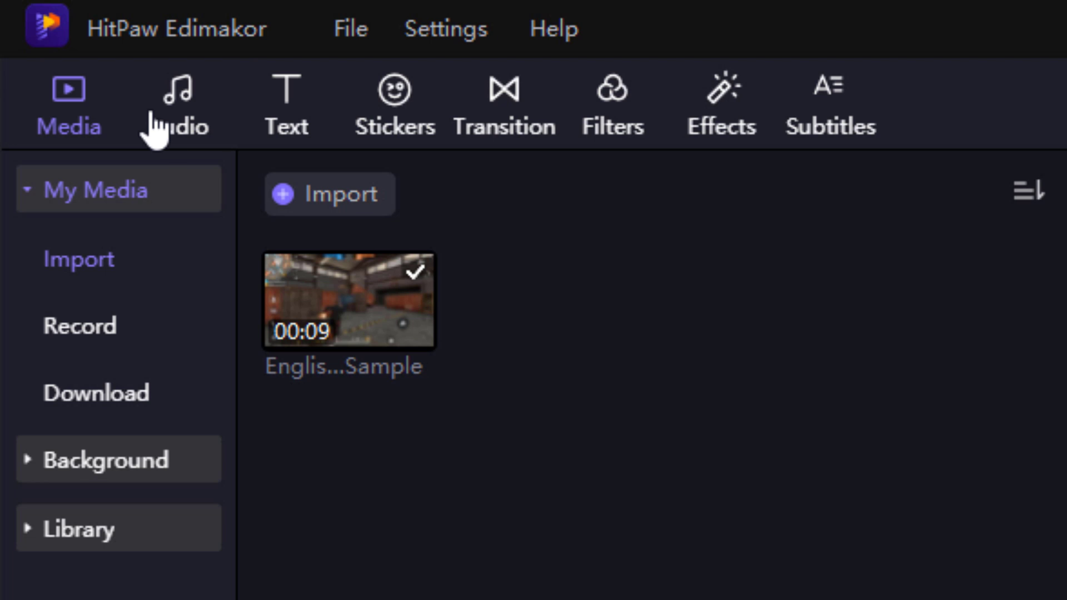
{"action": "left_click", "coordinate": [183, 114]}
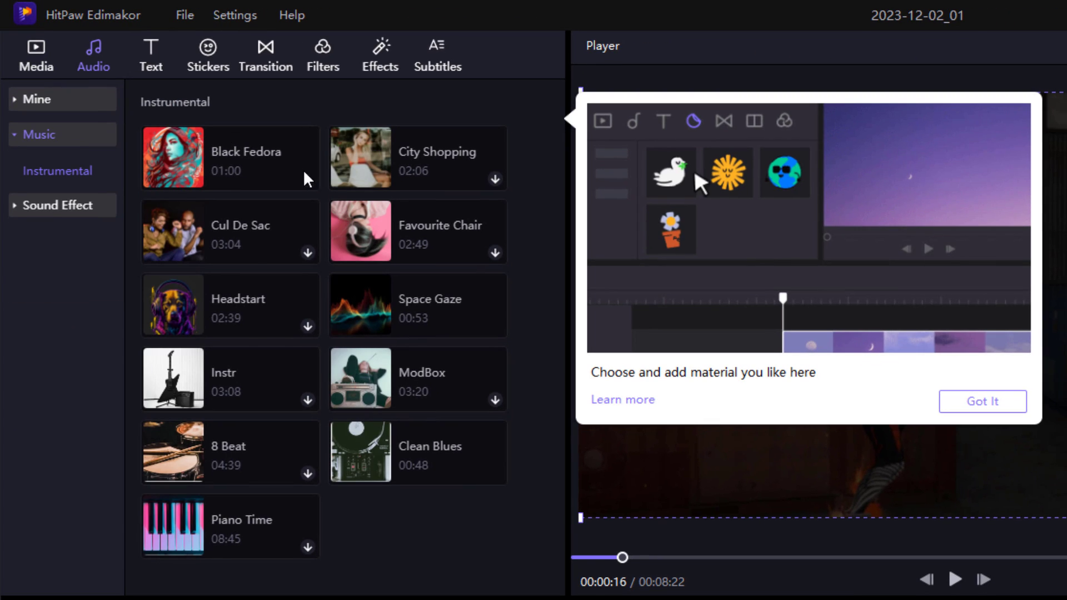
{"action": "left_click", "coordinate": [996, 408]}
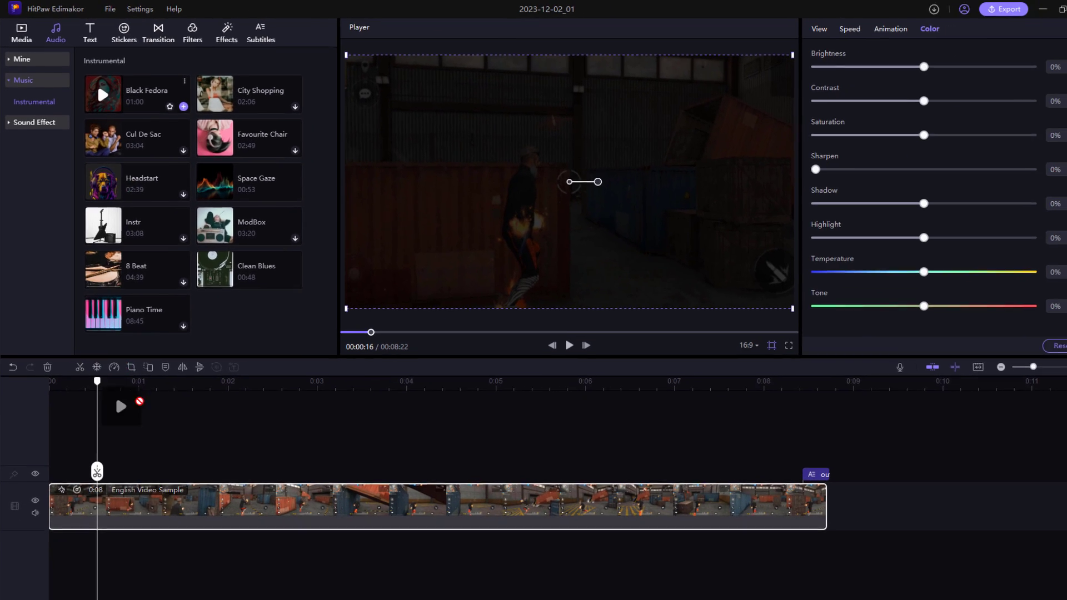
{"action": "left_click_drag", "start_coordinate": [173, 158], "coordinate": [94, 464]}
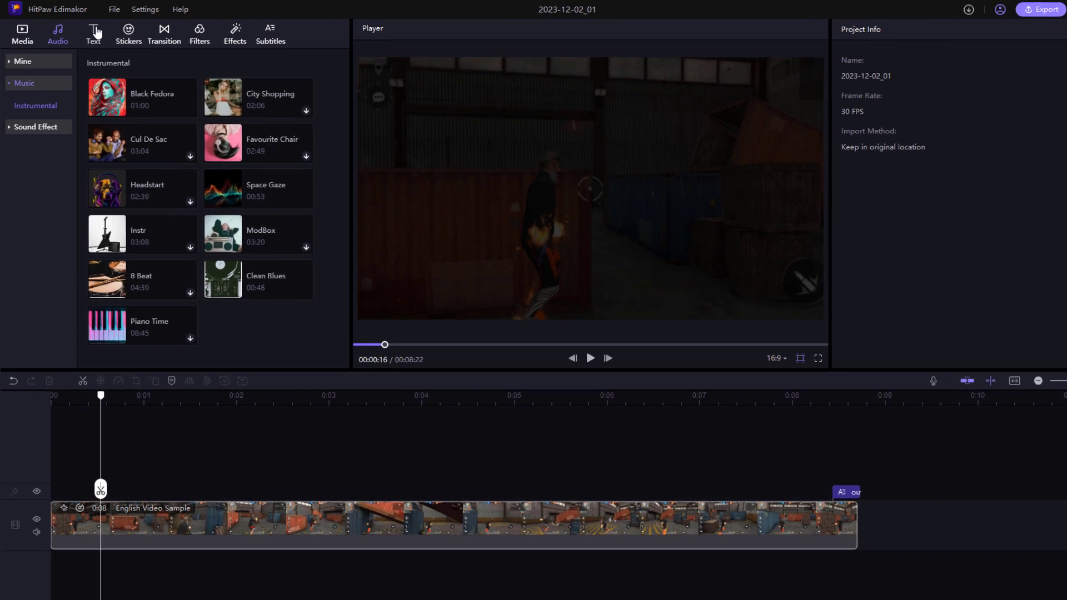
Browse the text styles, try the first Trending style on the video, and remove the added text.
{"action": "left_click", "coordinate": [88, 32]}
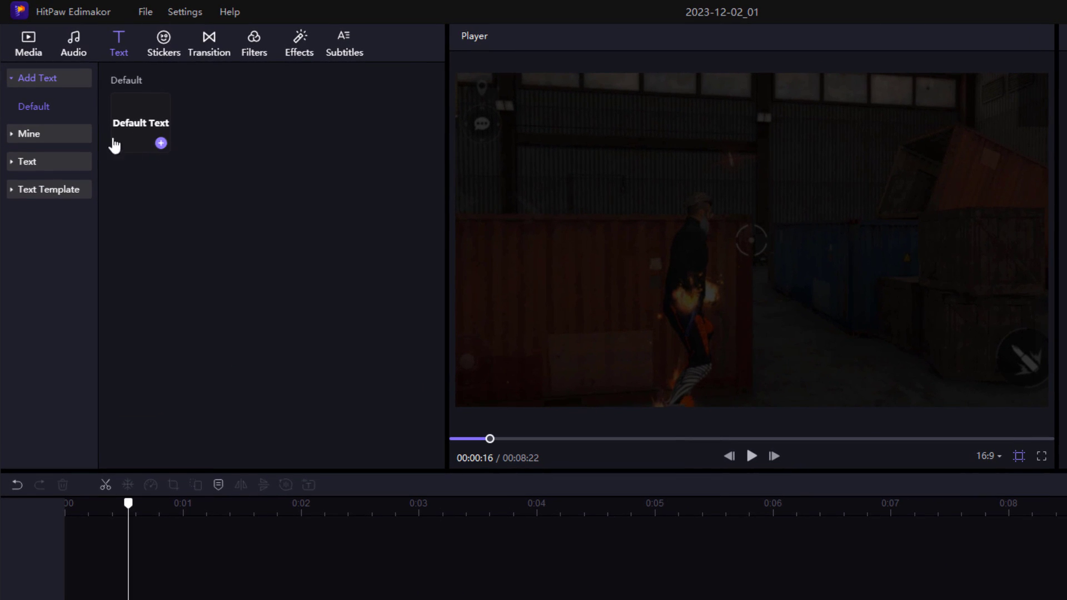
{"action": "left_click", "coordinate": [30, 137]}
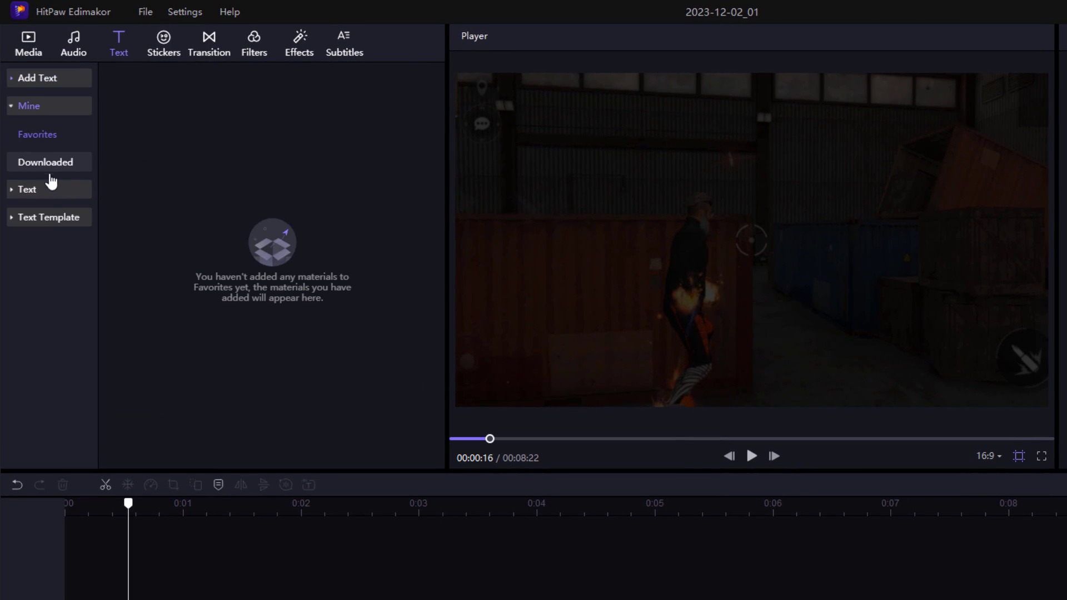
{"action": "left_click", "coordinate": [39, 191]}
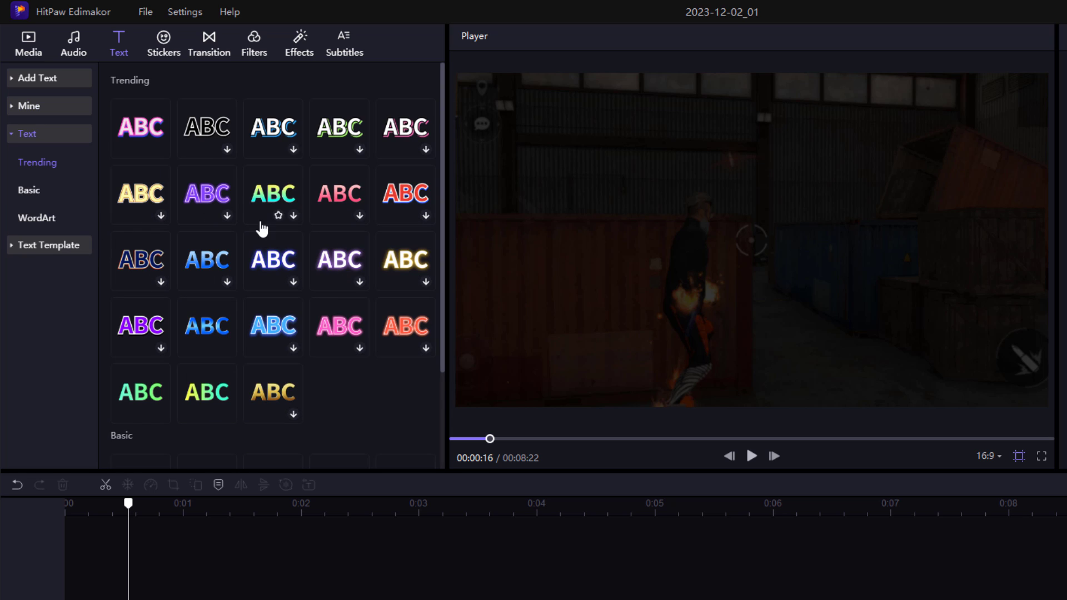
{"action": "left_click", "coordinate": [139, 133]}
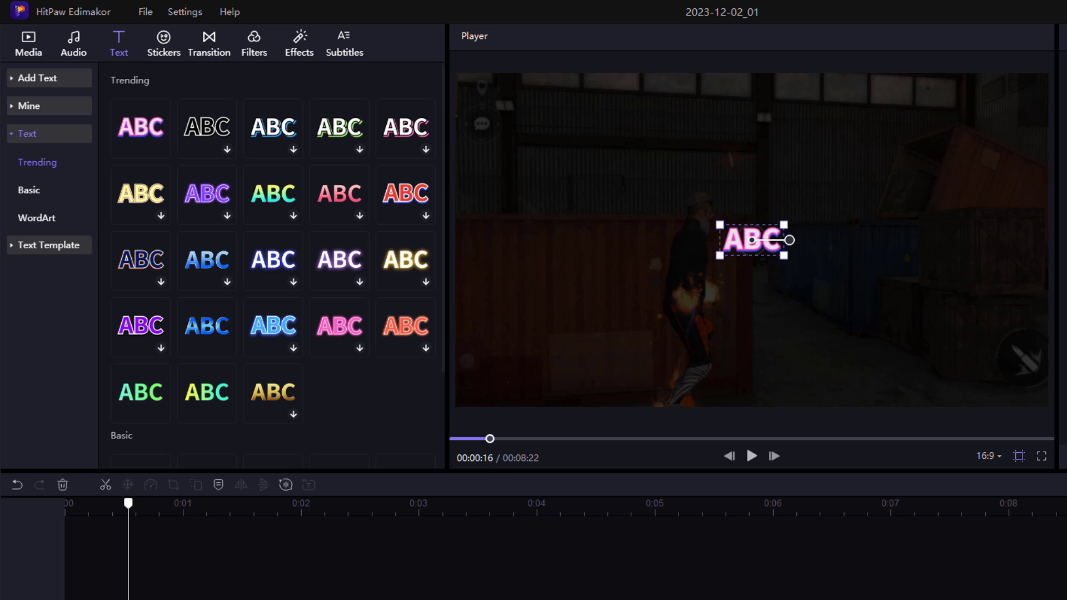
{"action": "left_click", "coordinate": [536, 594]}
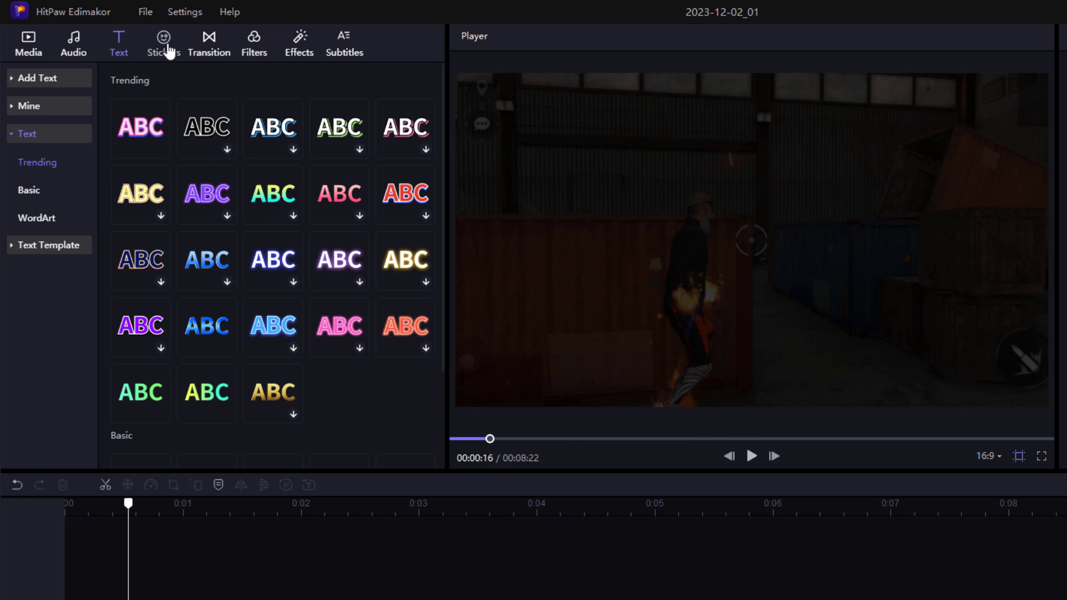
Browse the stickers to the Mark category and preview the red zigzag arrow and the yellow curved arrow.
{"action": "left_click", "coordinate": [163, 45]}
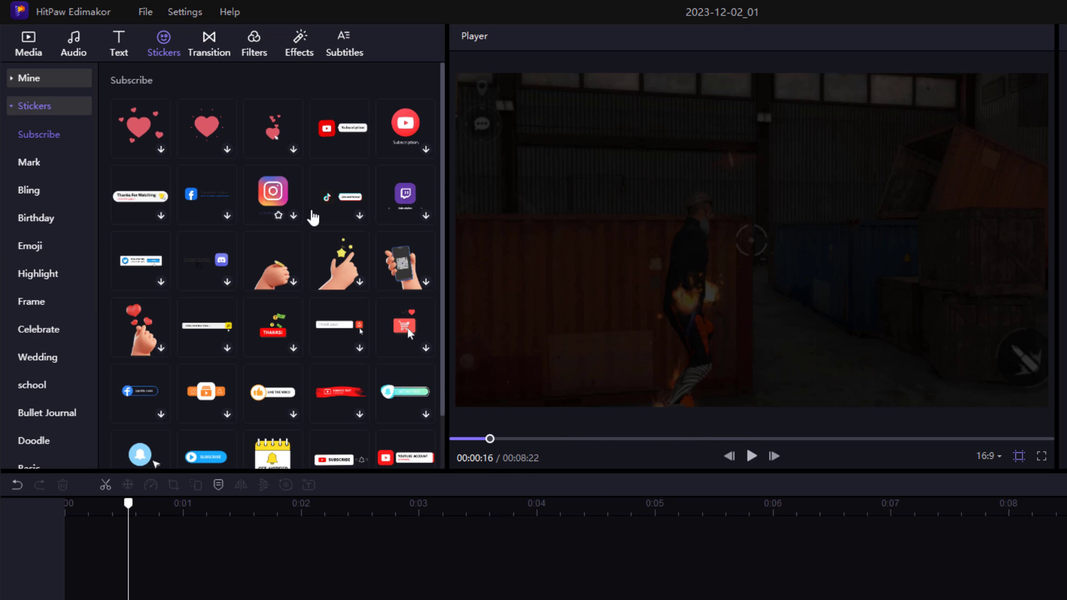
{"action": "scroll", "coordinate": [300, 278], "scroll_direction": "down", "scroll_amount": 10}
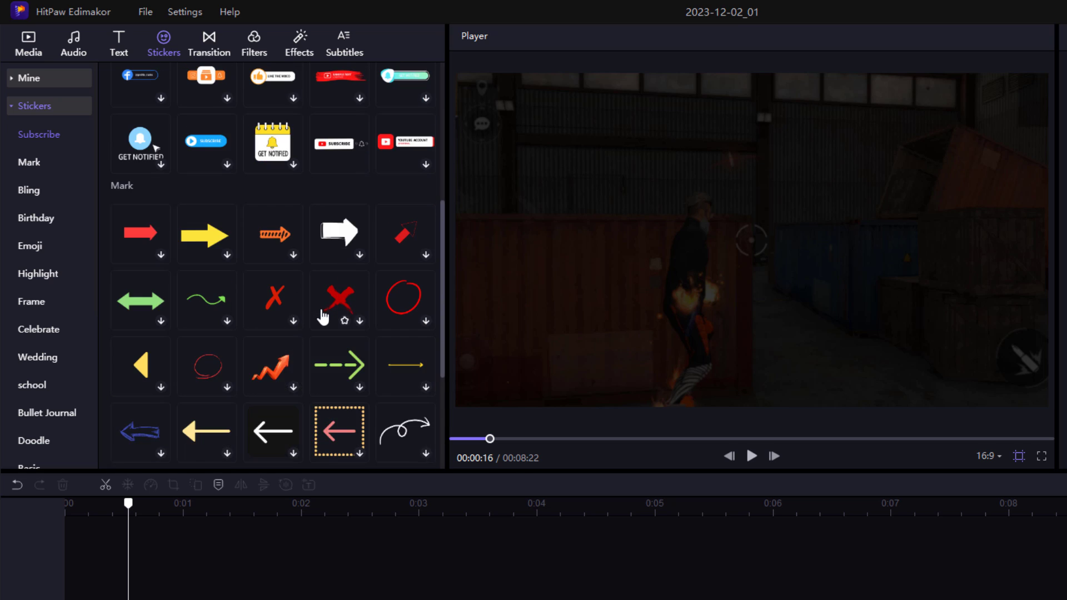
{"action": "scroll", "coordinate": [317, 294], "scroll_direction": "down", "scroll_amount": 6}
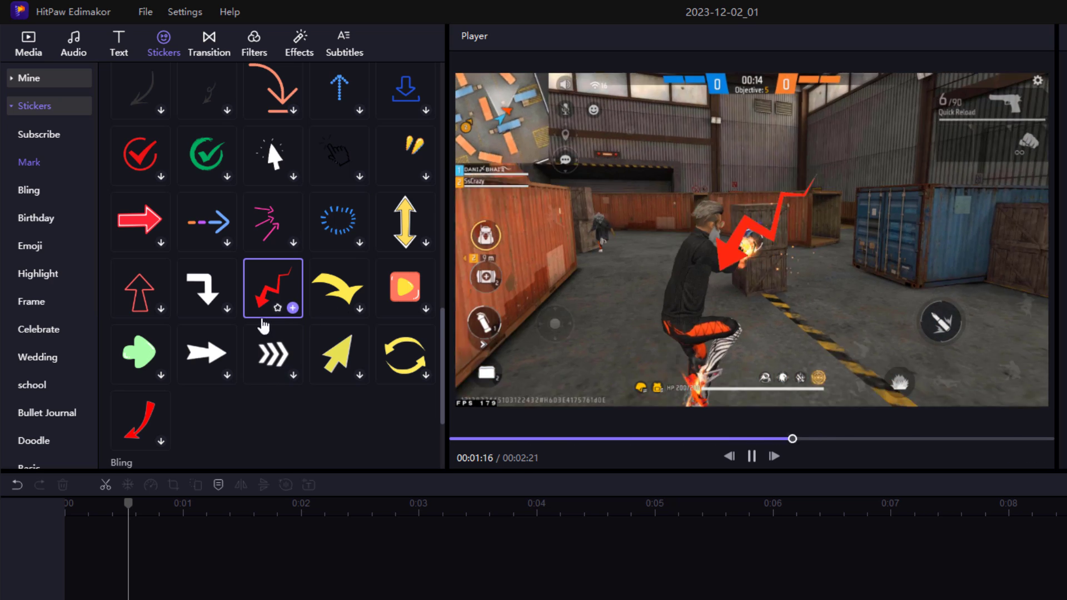
{"action": "left_click", "coordinate": [341, 293]}
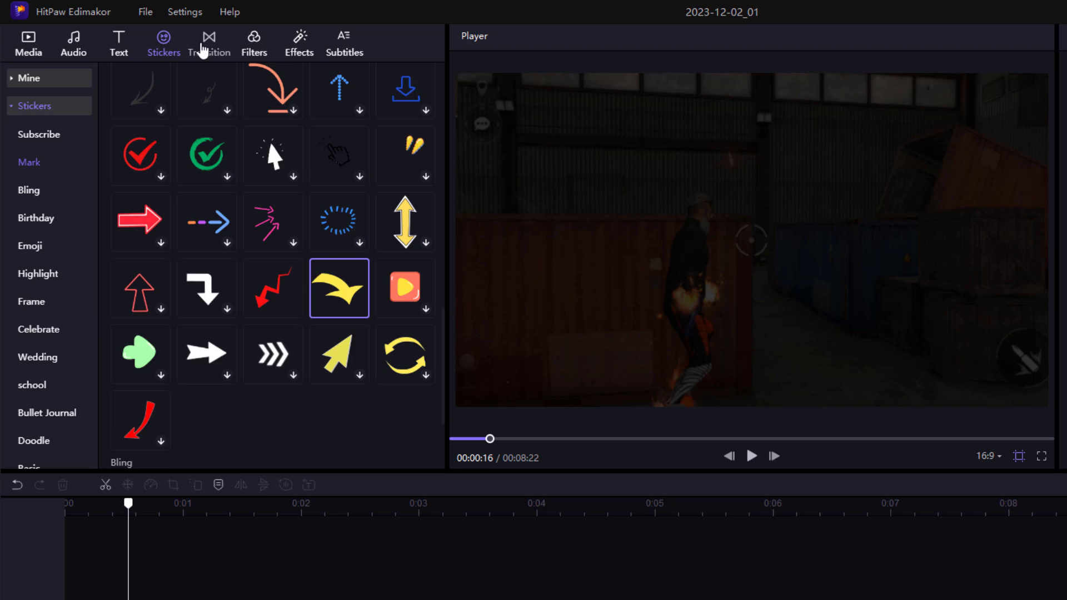
Show the transition library and split the English Video Sample clip at 00:02:07.
{"action": "left_click", "coordinate": [209, 43]}
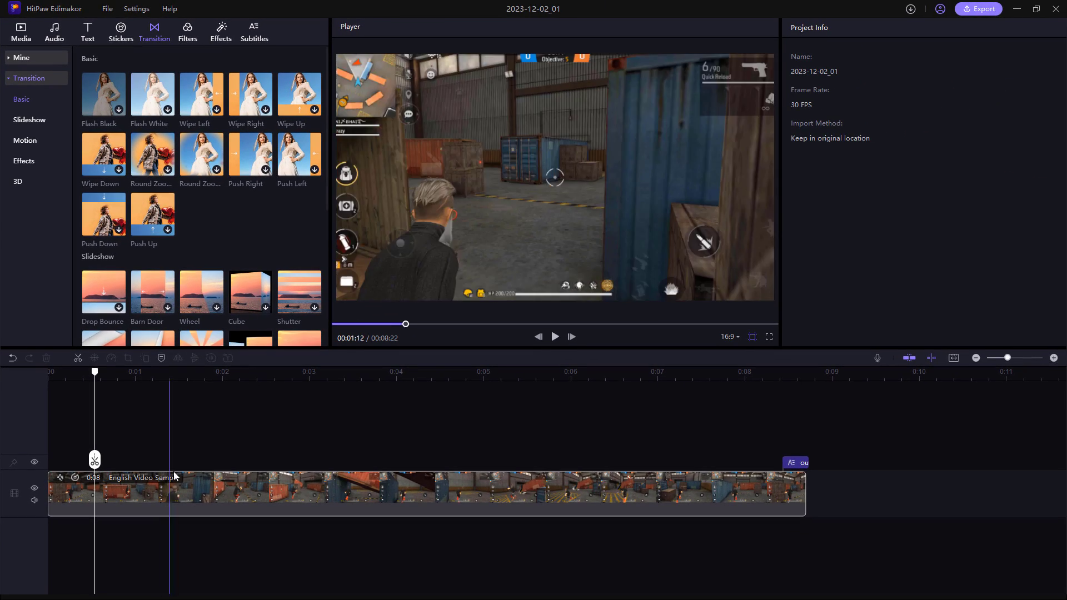
{"action": "left_click", "coordinate": [174, 476]}
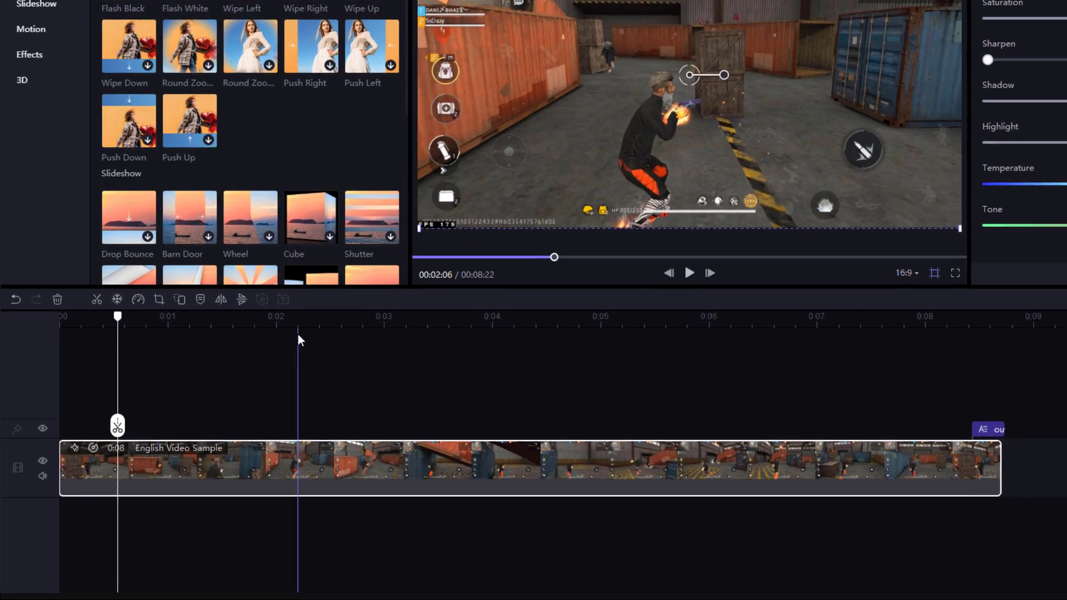
{"action": "left_click", "coordinate": [243, 445]}
{"action": "left_click", "coordinate": [514, 304]}
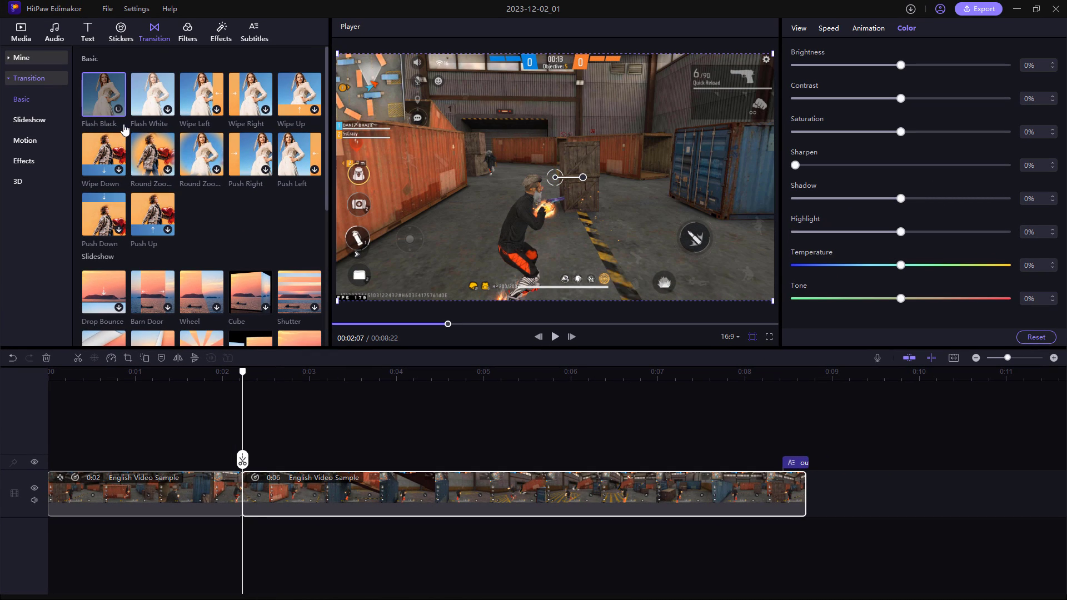
Download the Flash Black transition, place it at the cut between the two clip parts, and preview it.
{"action": "left_click", "coordinate": [114, 94]}
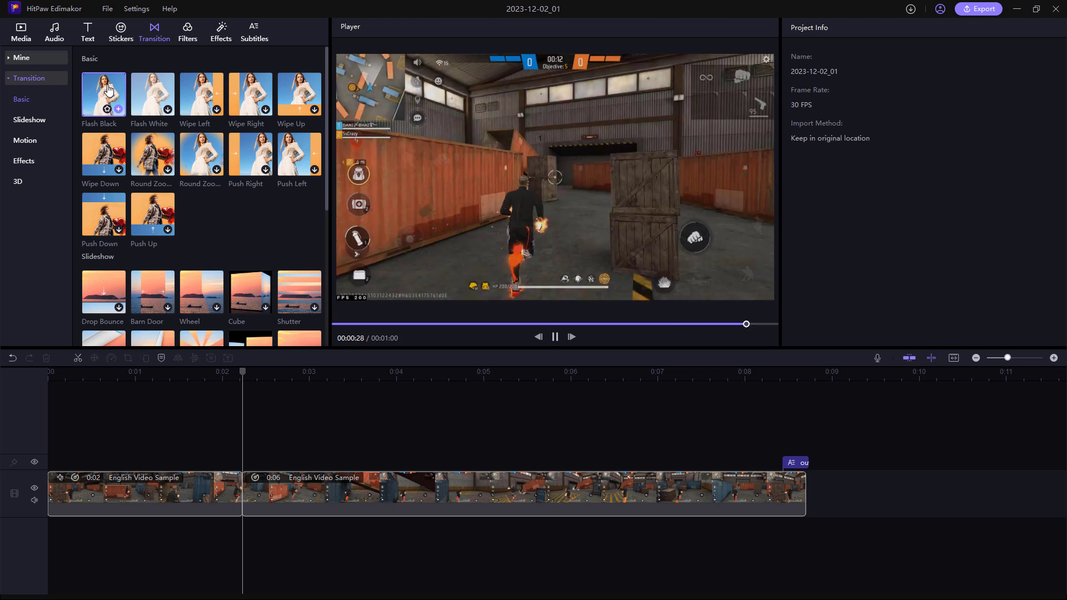
{"action": "left_click_drag", "start_coordinate": [113, 100], "coordinate": [236, 474]}
{"action": "left_click", "coordinate": [183, 375]}
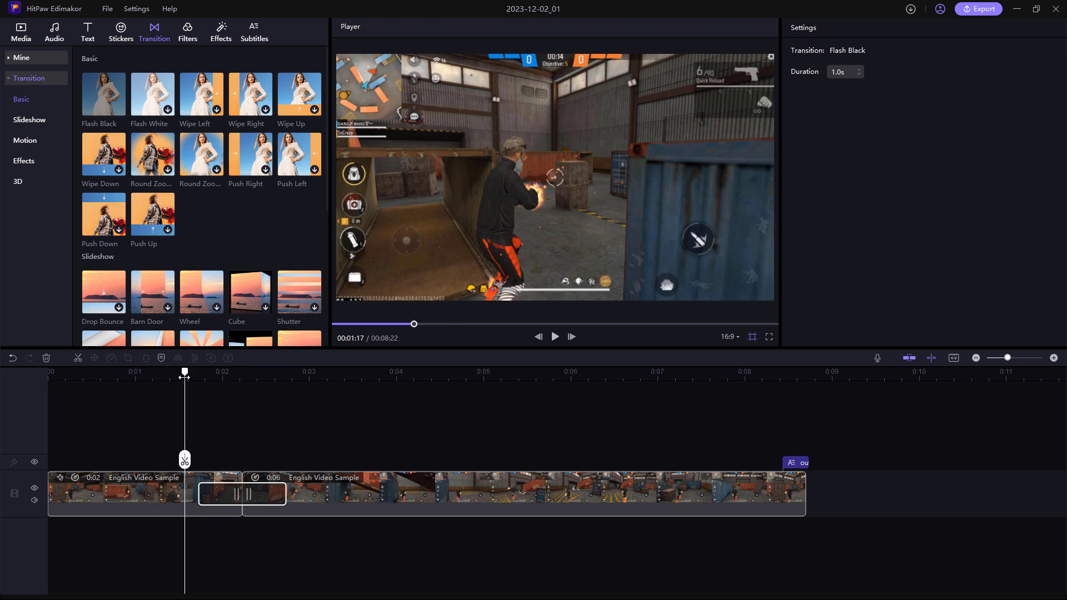
{"action": "key", "text": "space"}
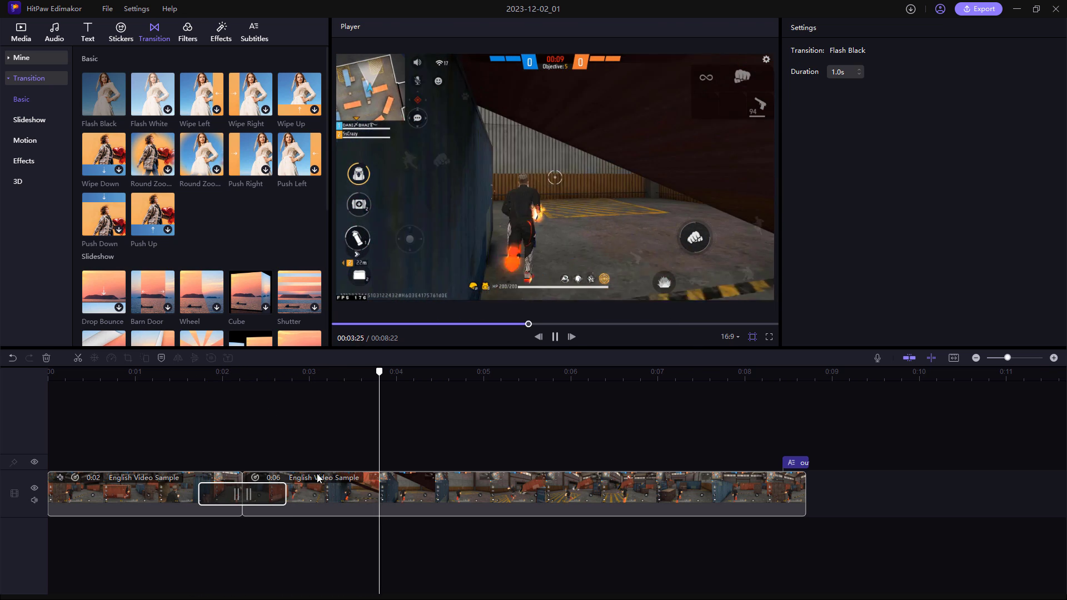
{"action": "key", "text": "space"}
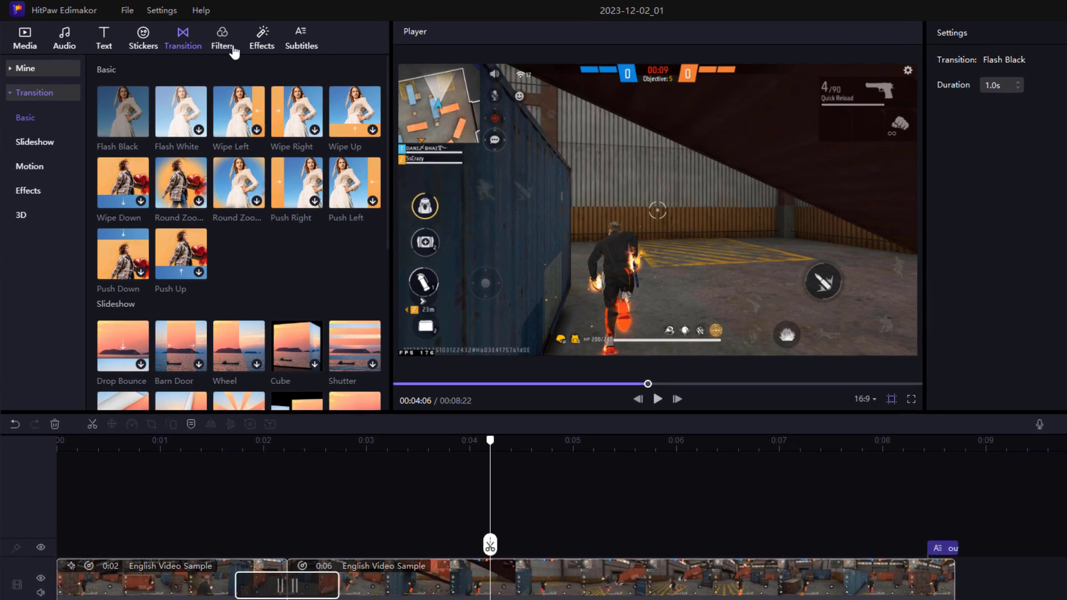
Try the Tiffany portrait filter on the video at 00:04:06 and play the filtered part.
{"action": "left_click", "coordinate": [187, 30]}
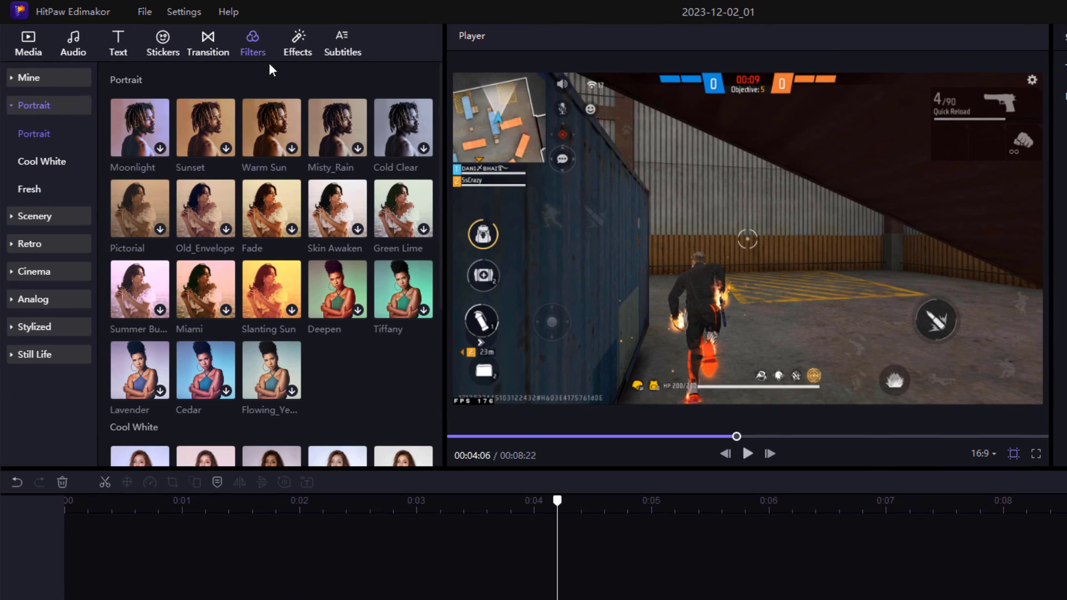
{"action": "left_click", "coordinate": [403, 289]}
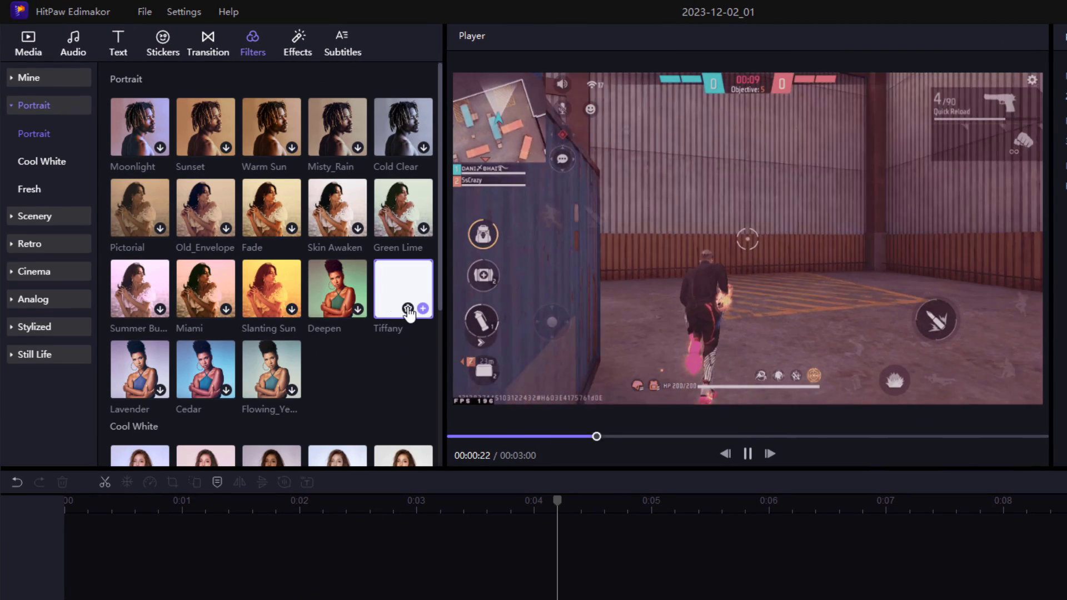
{"action": "left_click", "coordinate": [743, 455]}
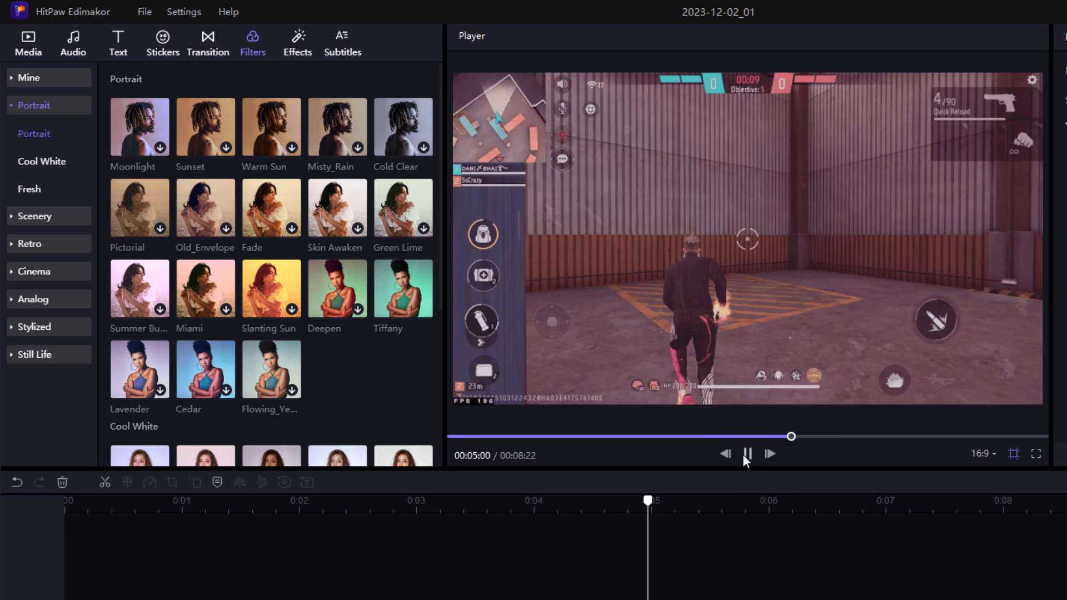
{"action": "left_click", "coordinate": [746, 455]}
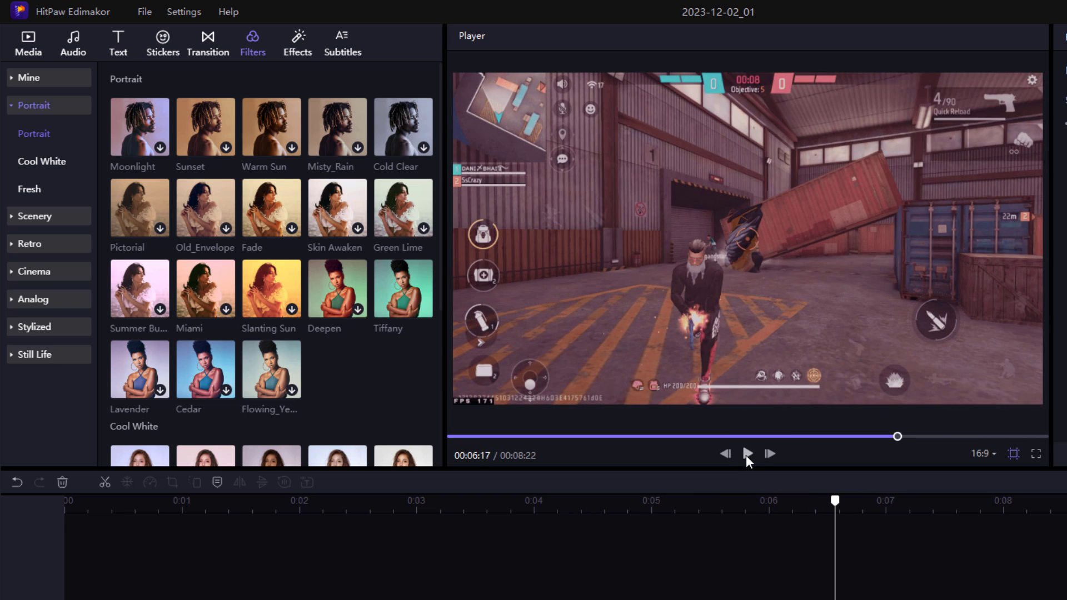
Download and preview the Bubble Blur effect, and browse the effects library through the Split and Frame categories.
{"action": "left_click", "coordinate": [298, 43]}
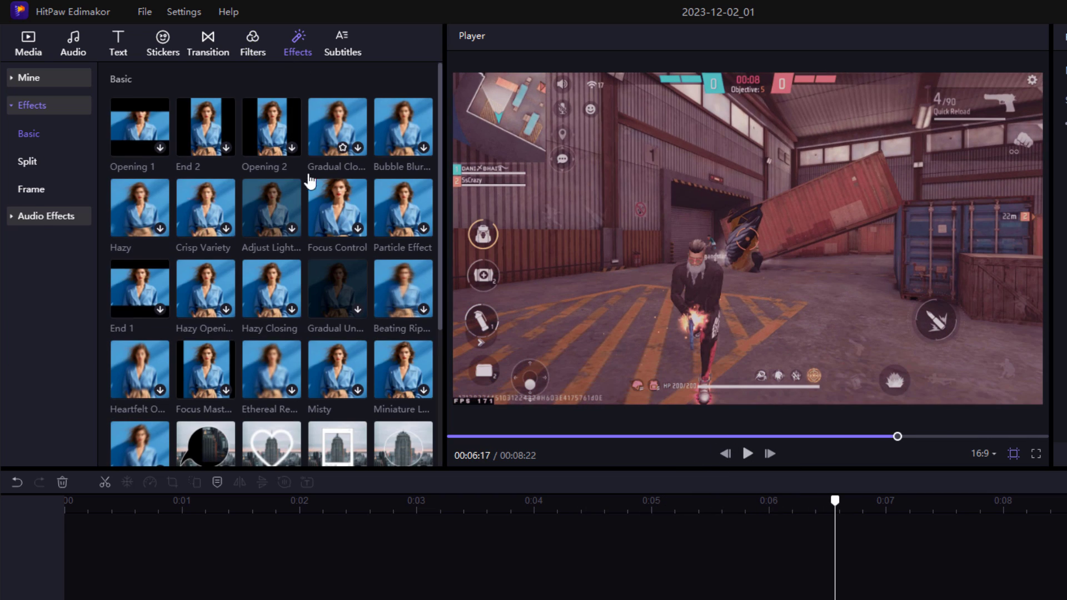
{"action": "left_click", "coordinate": [400, 126]}
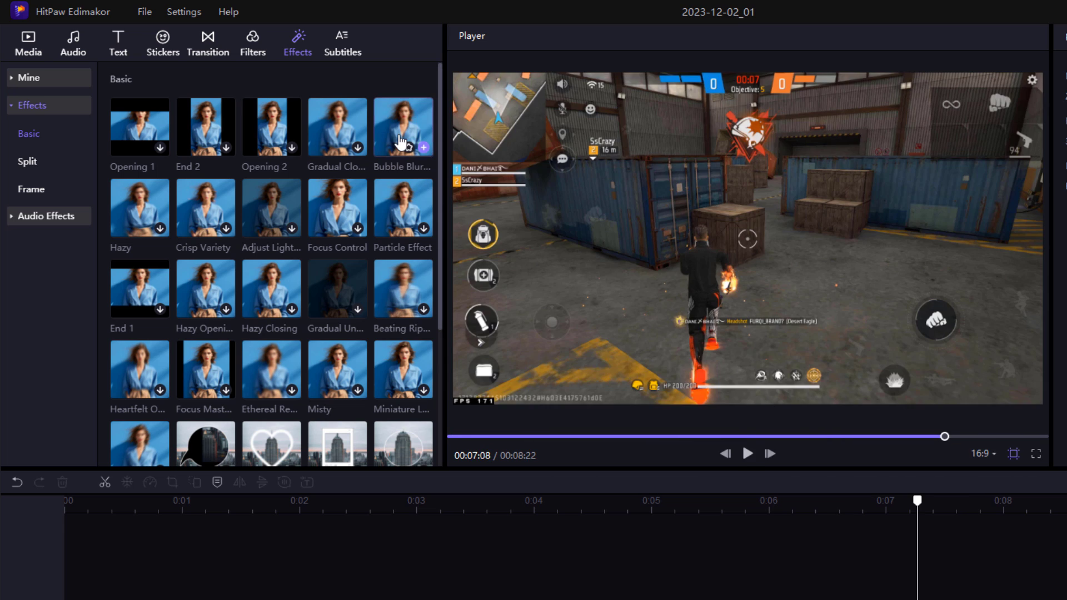
{"action": "left_click", "coordinate": [400, 143]}
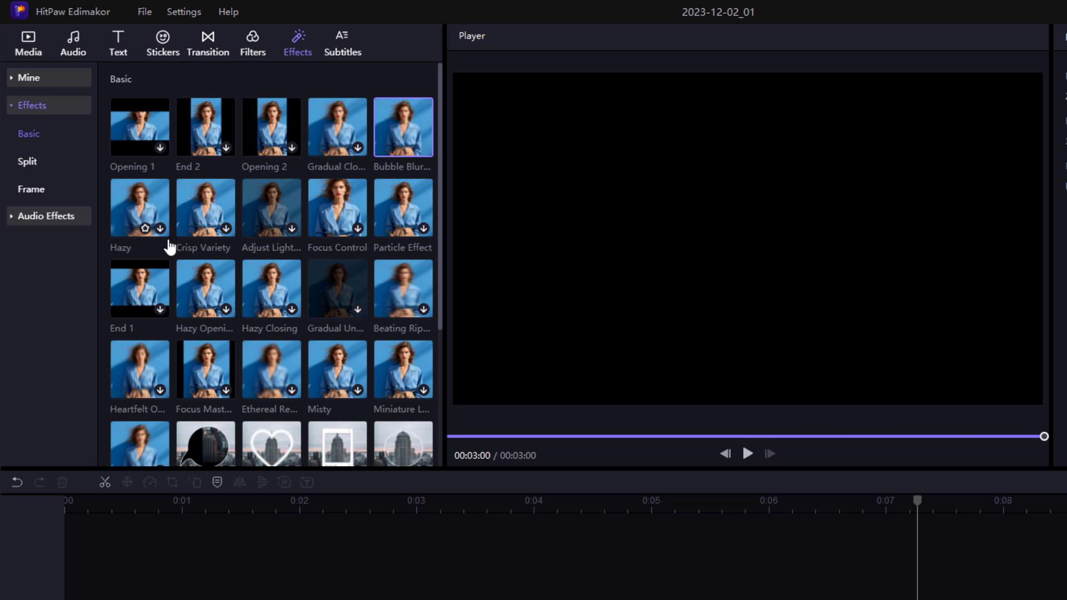
{"action": "scroll", "coordinate": [276, 271], "scroll_direction": "down", "scroll_amount": 10}
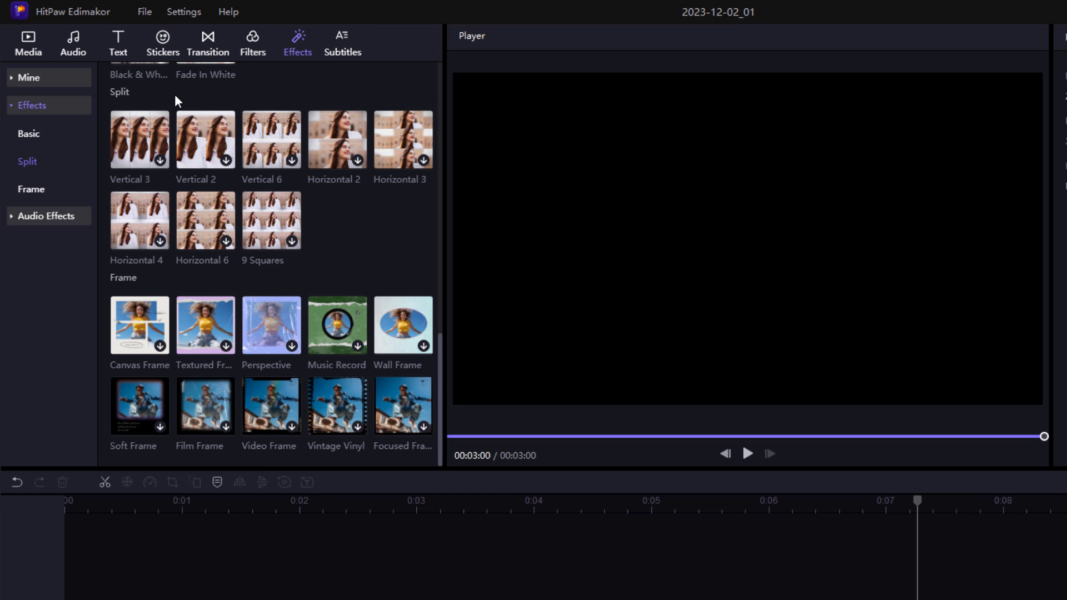
Browse the Downloaded, Stylized and Animated media backgrounds and preview the teal confetti background.
{"action": "left_click", "coordinate": [28, 50]}
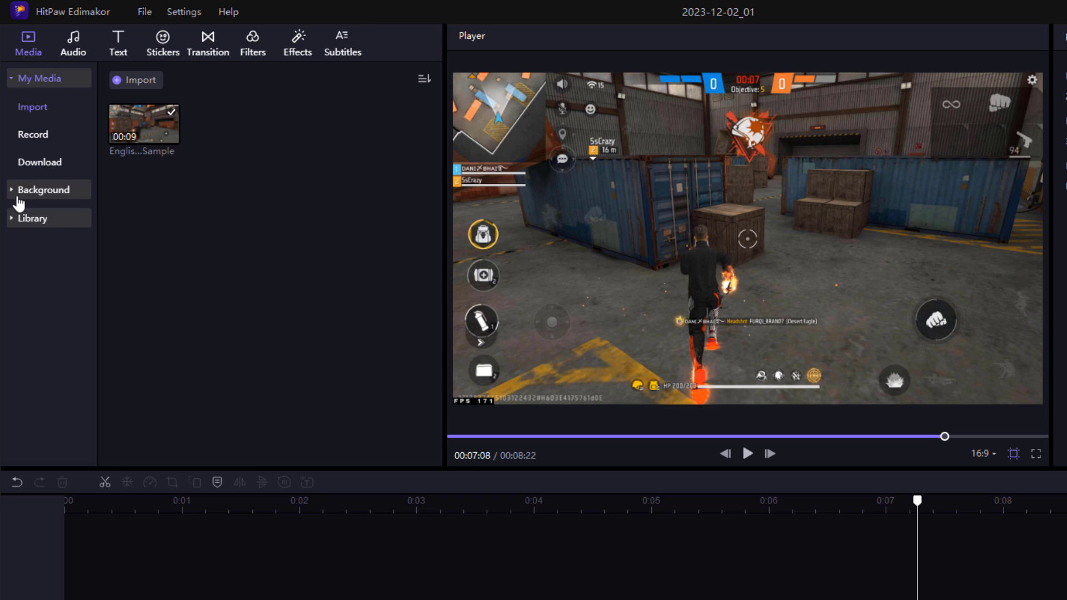
{"action": "left_click", "coordinate": [13, 199]}
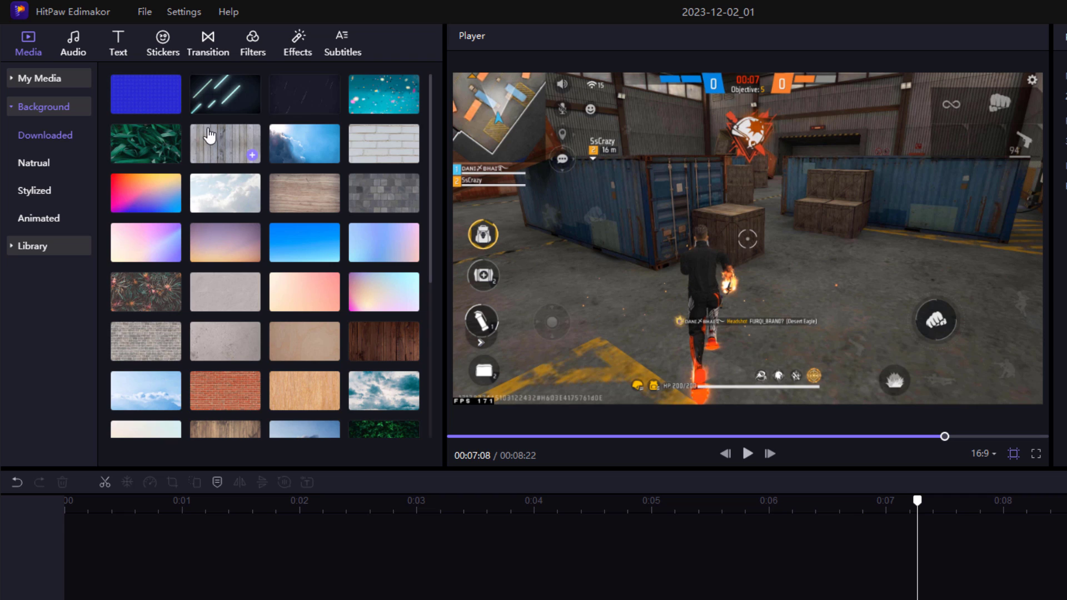
{"action": "scroll", "coordinate": [356, 252], "scroll_direction": "down", "scroll_amount": 1}
{"action": "scroll", "coordinate": [357, 278], "scroll_direction": "down", "scroll_amount": 3}
{"action": "scroll", "coordinate": [325, 181], "scroll_direction": "up", "scroll_amount": 5}
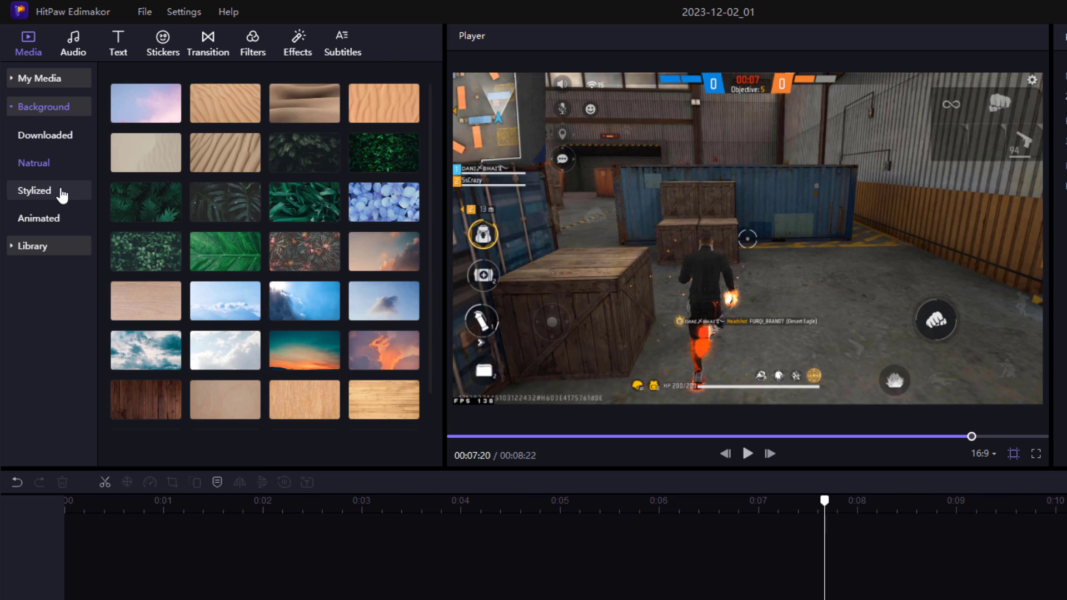
{"action": "left_click", "coordinate": [56, 191]}
{"action": "scroll", "coordinate": [278, 306], "scroll_direction": "down", "scroll_amount": 5}
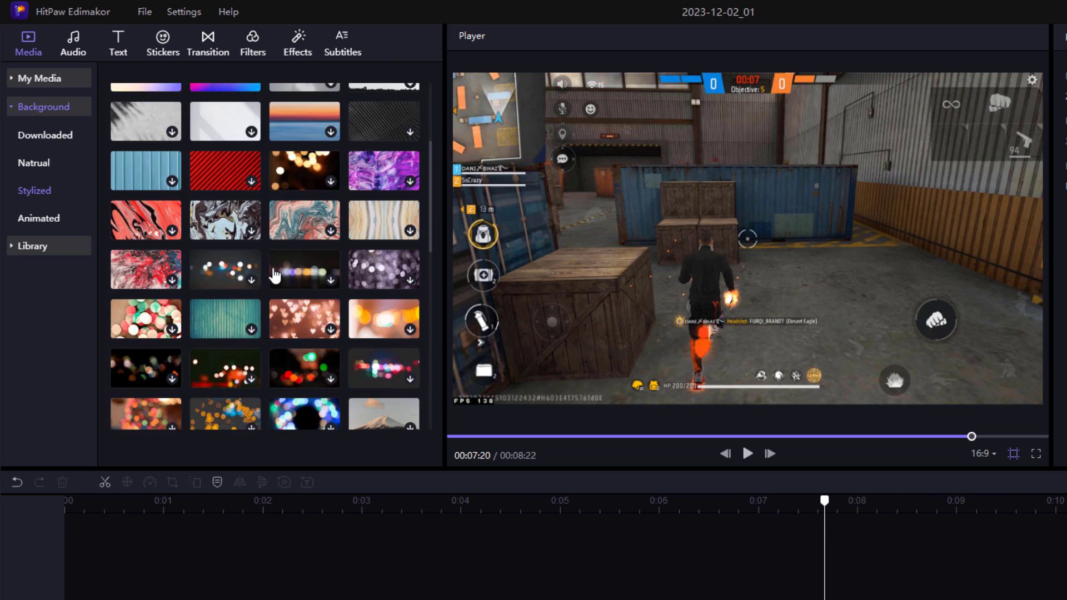
{"action": "scroll", "coordinate": [232, 260], "scroll_direction": "up", "scroll_amount": 5}
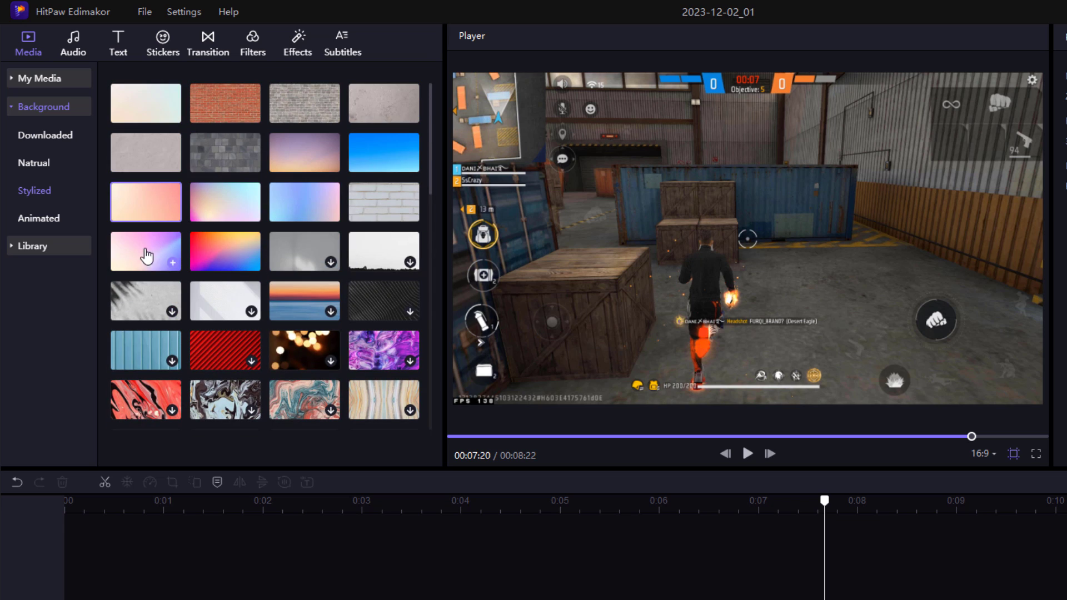
{"action": "left_click", "coordinate": [78, 225]}
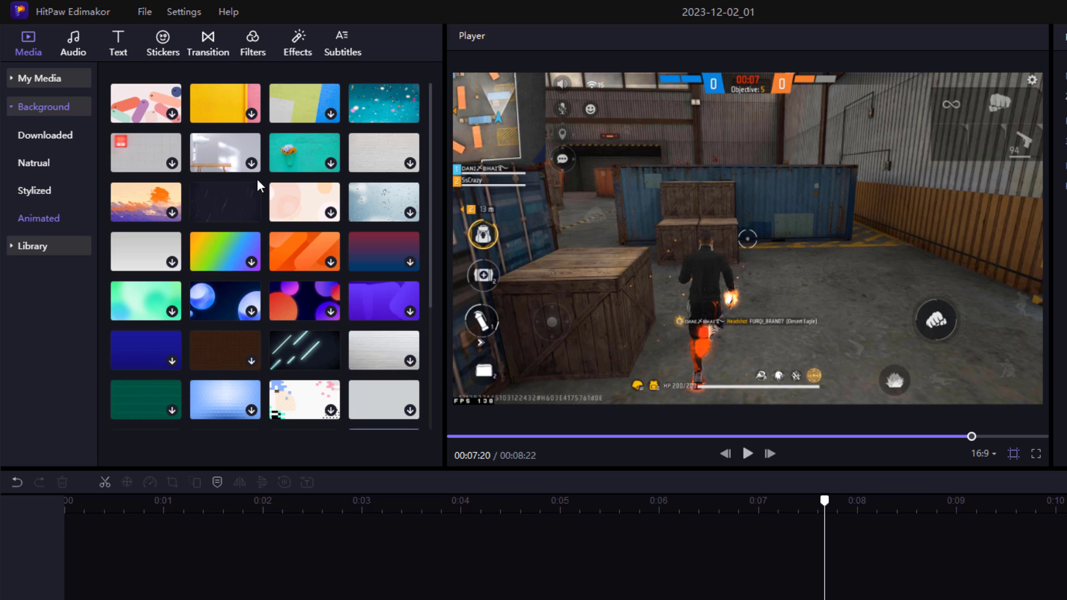
{"action": "left_click", "coordinate": [366, 114]}
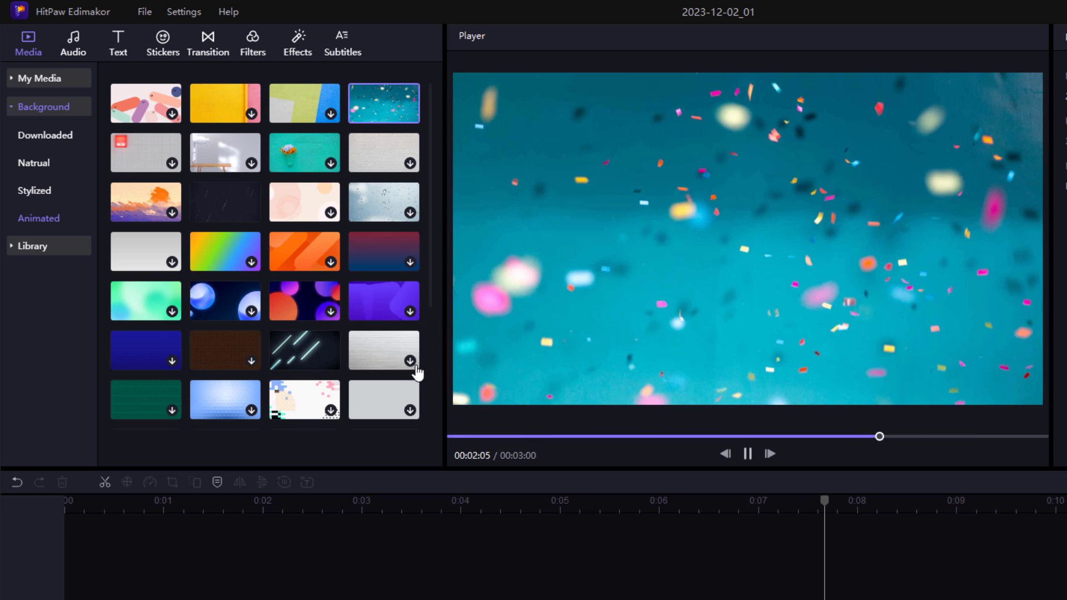
Show the Giphy stickers in the media library, move the playhead to 00:03:01, and preview the "Jingle bells!" bird sticker.
{"action": "left_click", "coordinate": [39, 245]}
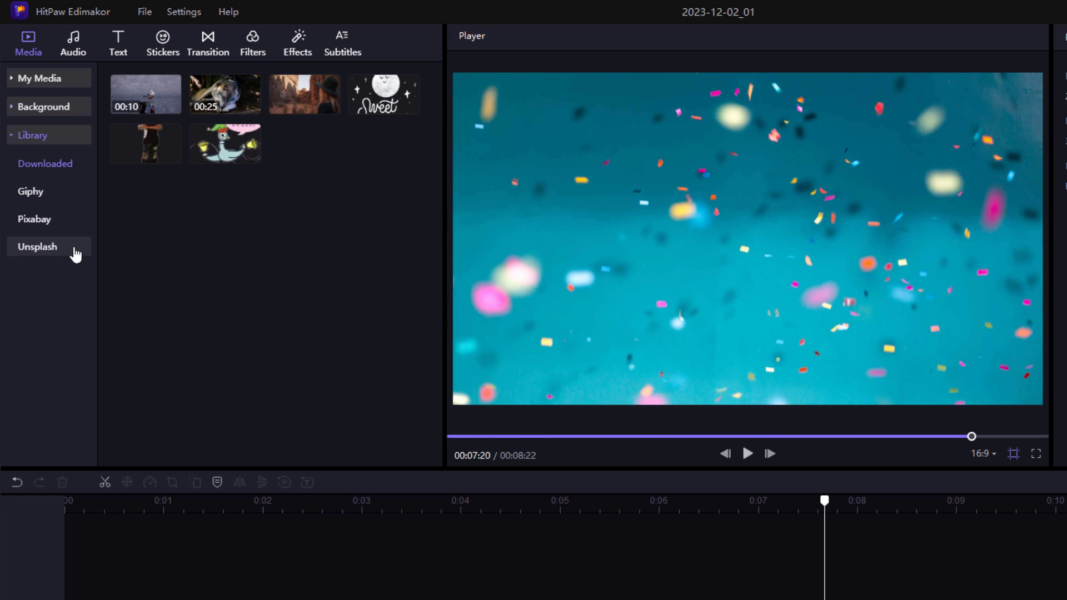
{"action": "left_click", "coordinate": [40, 192]}
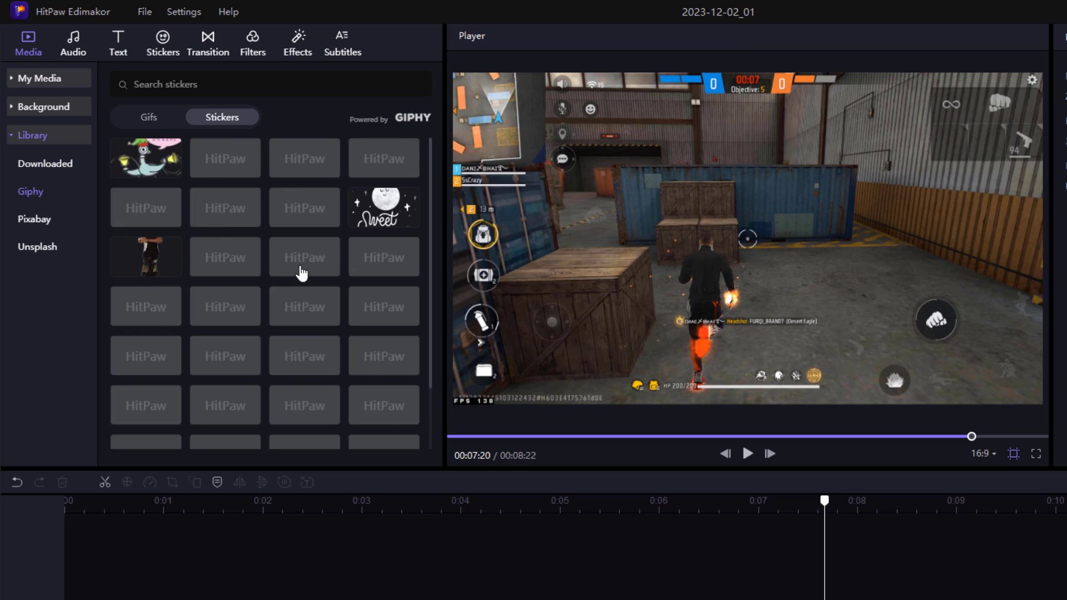
{"action": "left_click", "coordinate": [364, 506]}
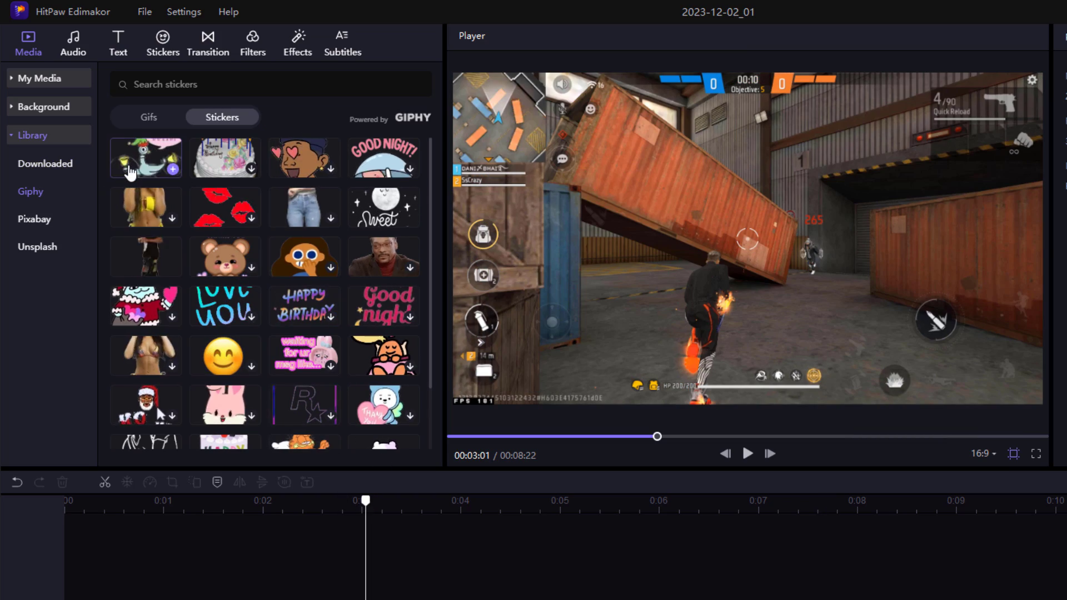
{"action": "left_click", "coordinate": [146, 158]}
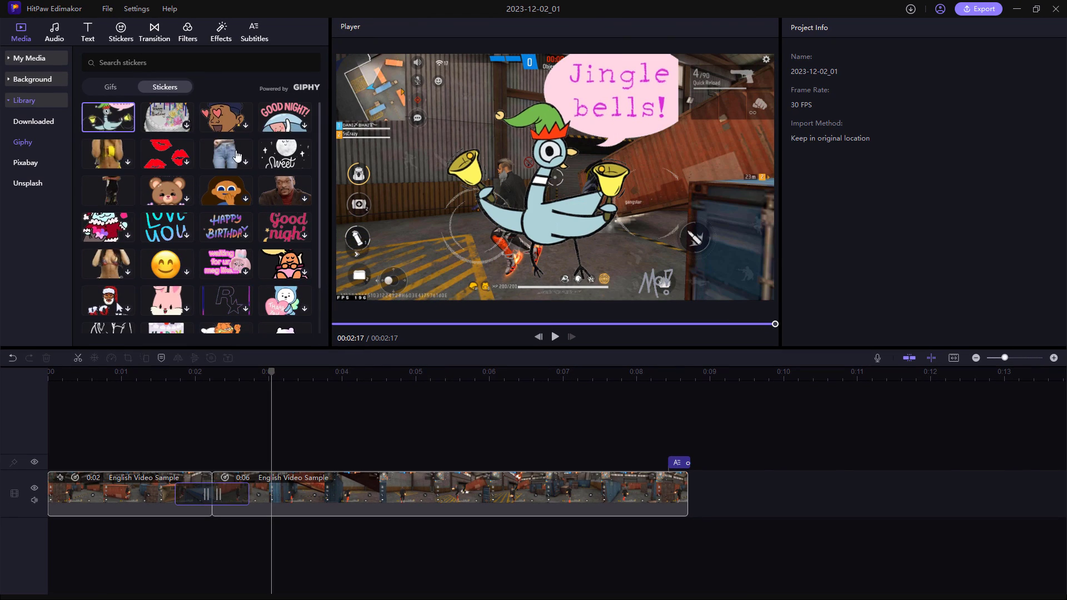
Preview the wolf and seagull videos from the Pixabay library, and look through the Unsplash images.
{"action": "left_click", "coordinate": [26, 163]}
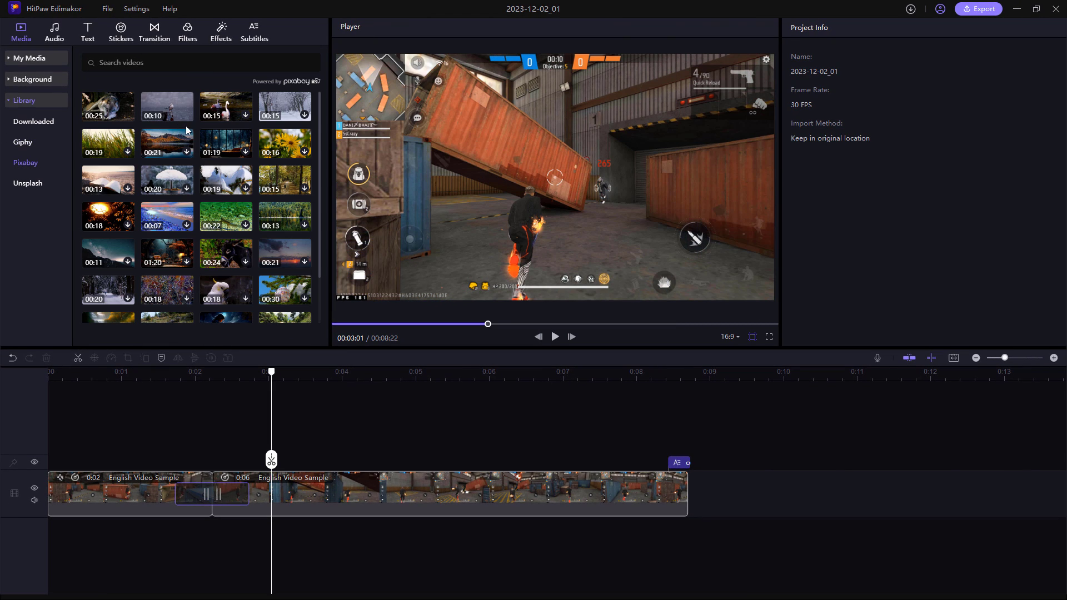
{"action": "left_click", "coordinate": [111, 107]}
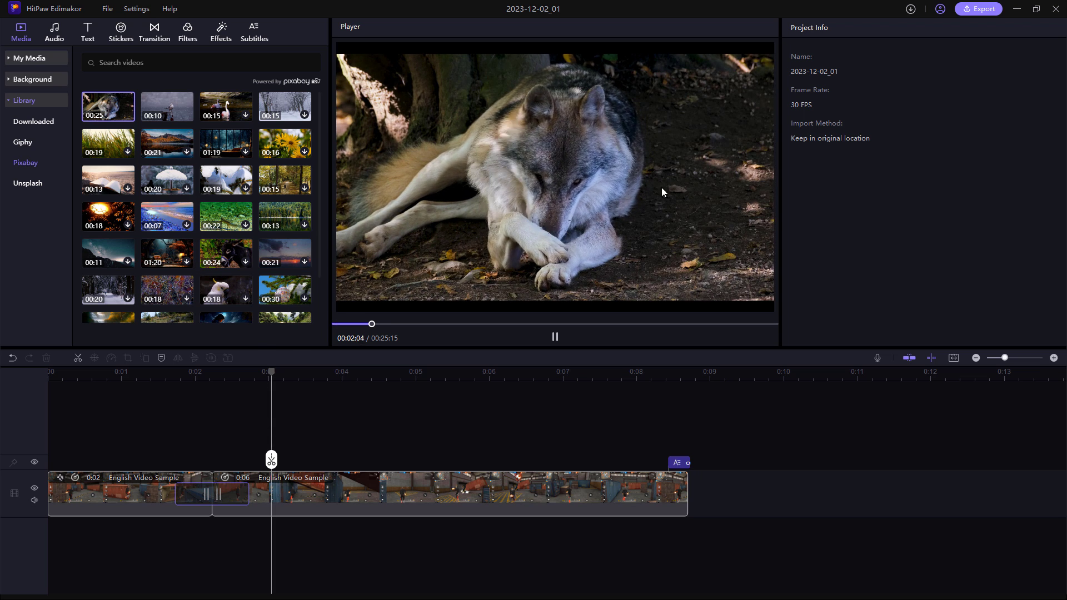
{"action": "left_click", "coordinate": [555, 337]}
{"action": "left_click", "coordinate": [167, 107]}
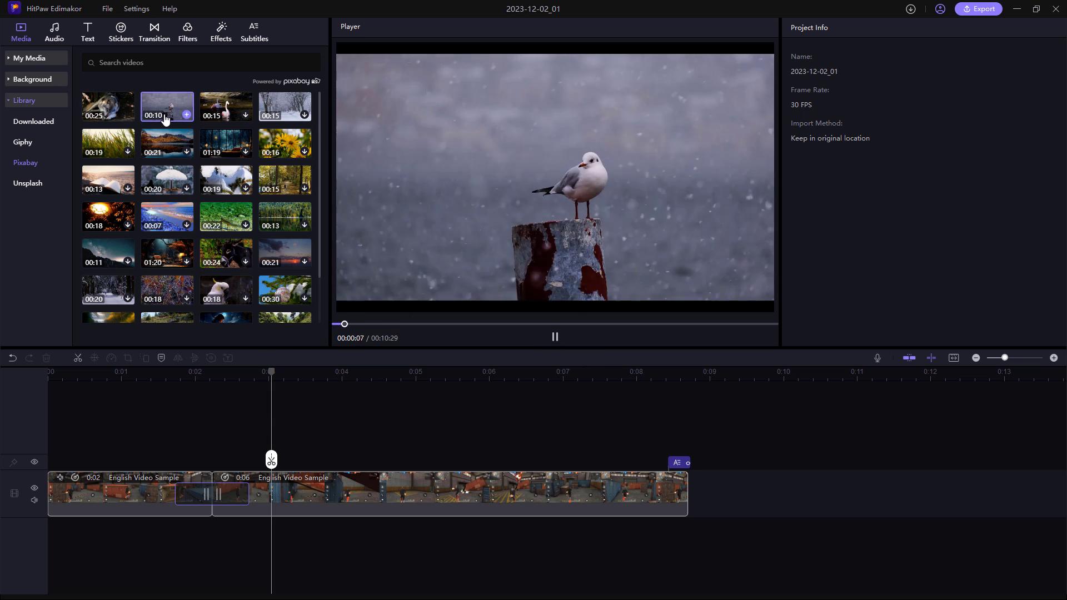
{"action": "left_click", "coordinate": [25, 184]}
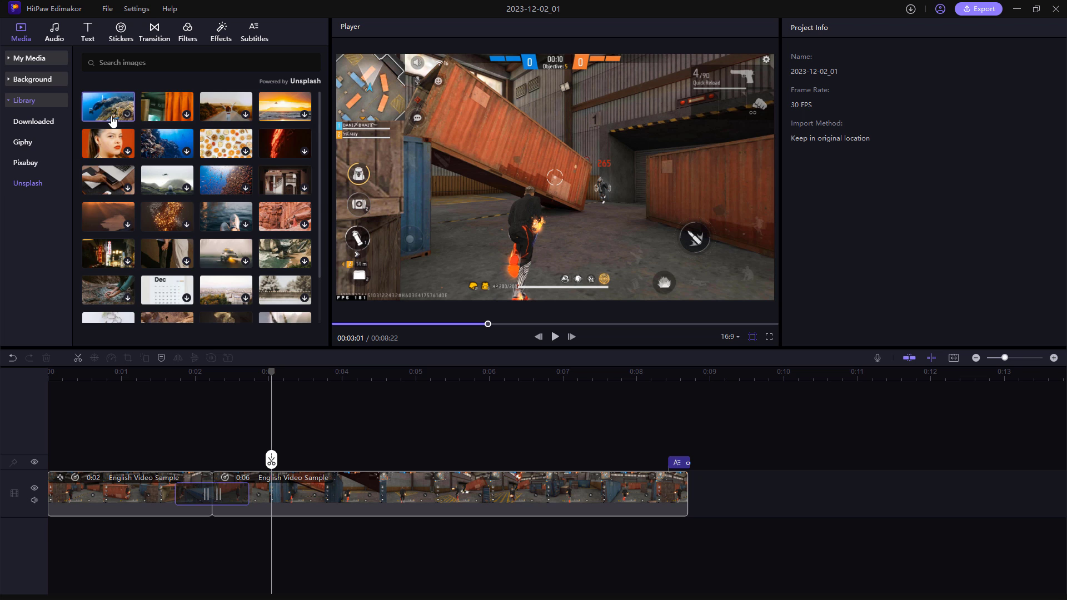
{"action": "left_click", "coordinate": [121, 119]}
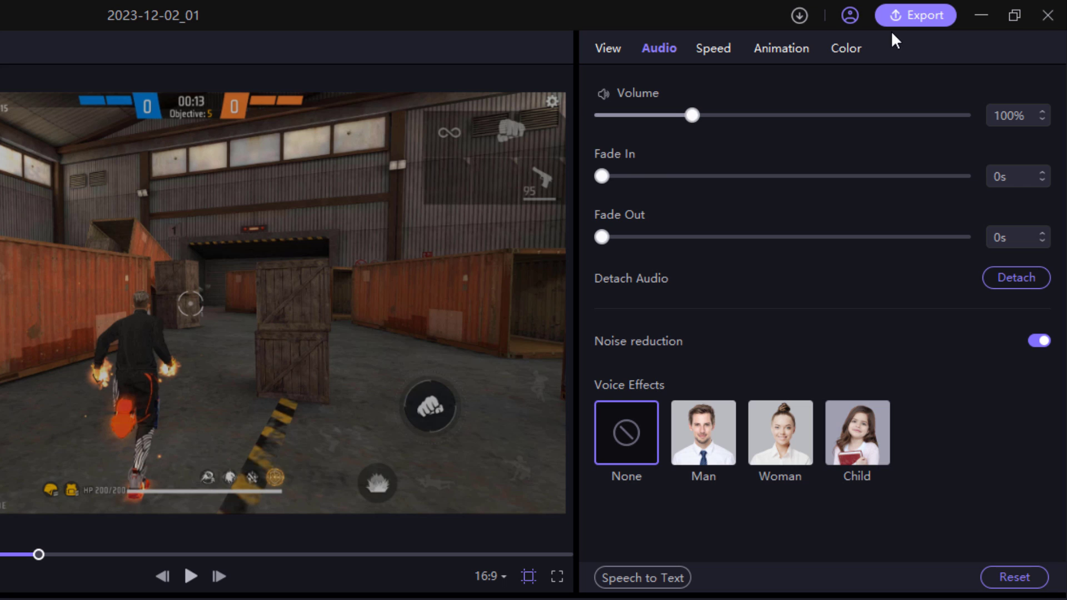
Begin exporting the project as a video with the MP4 format and 1080P resolution.
{"action": "left_click", "coordinate": [903, 21]}
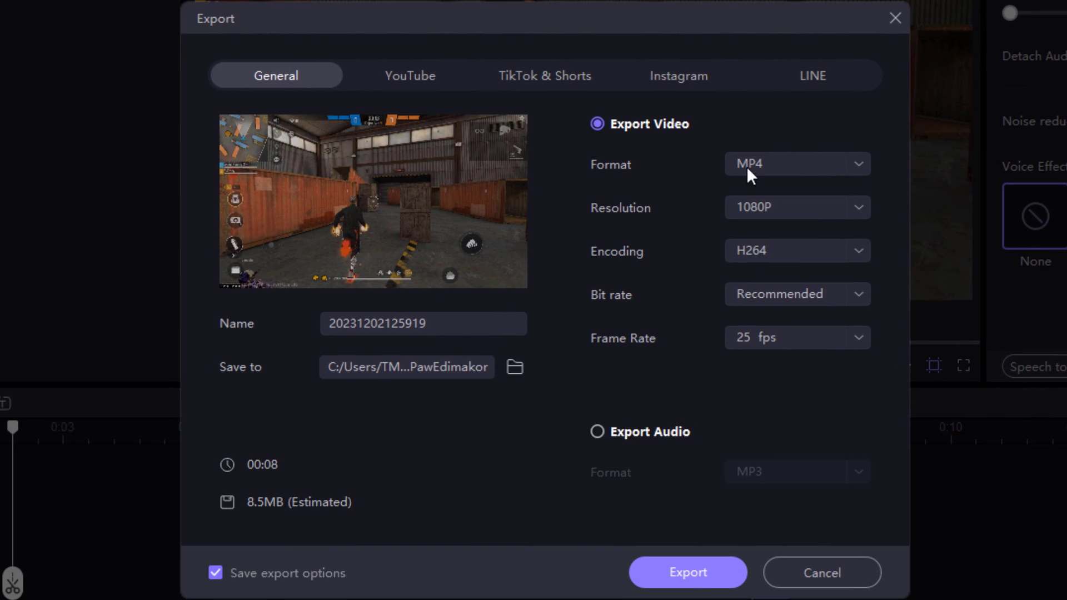
{"action": "left_click", "coordinate": [665, 210]}
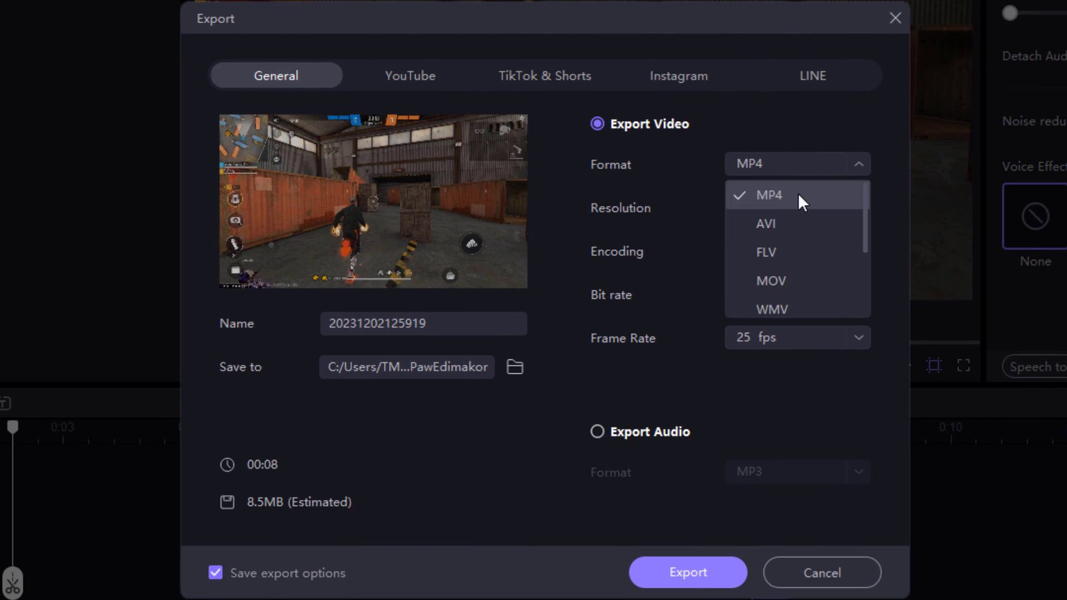
{"action": "left_click", "coordinate": [767, 204]}
{"action": "left_click", "coordinate": [804, 209]}
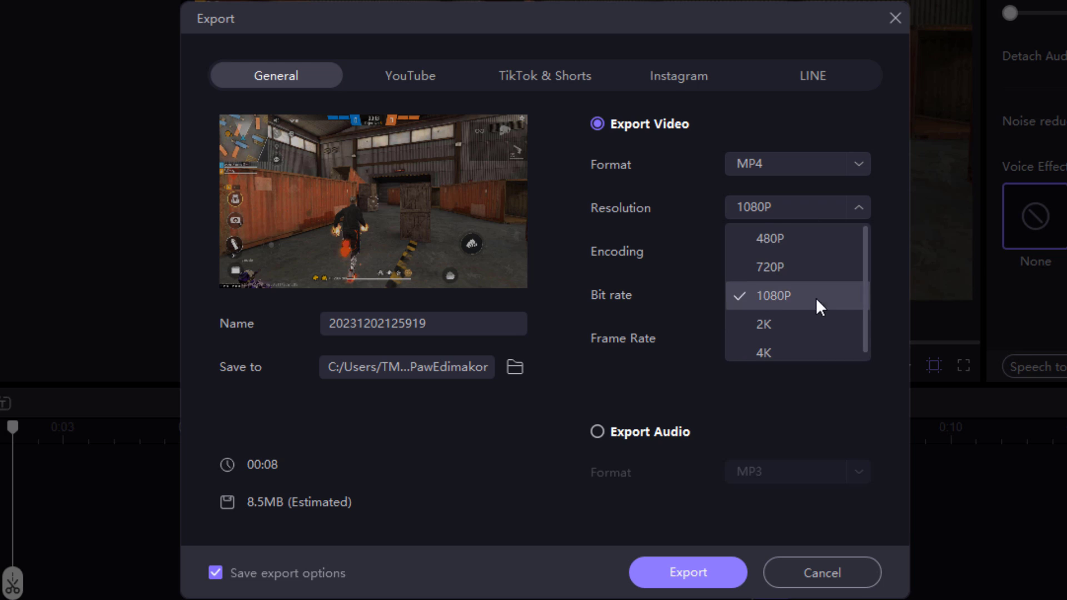
{"action": "left_click", "coordinate": [767, 208]}
{"action": "left_click", "coordinate": [771, 300]}
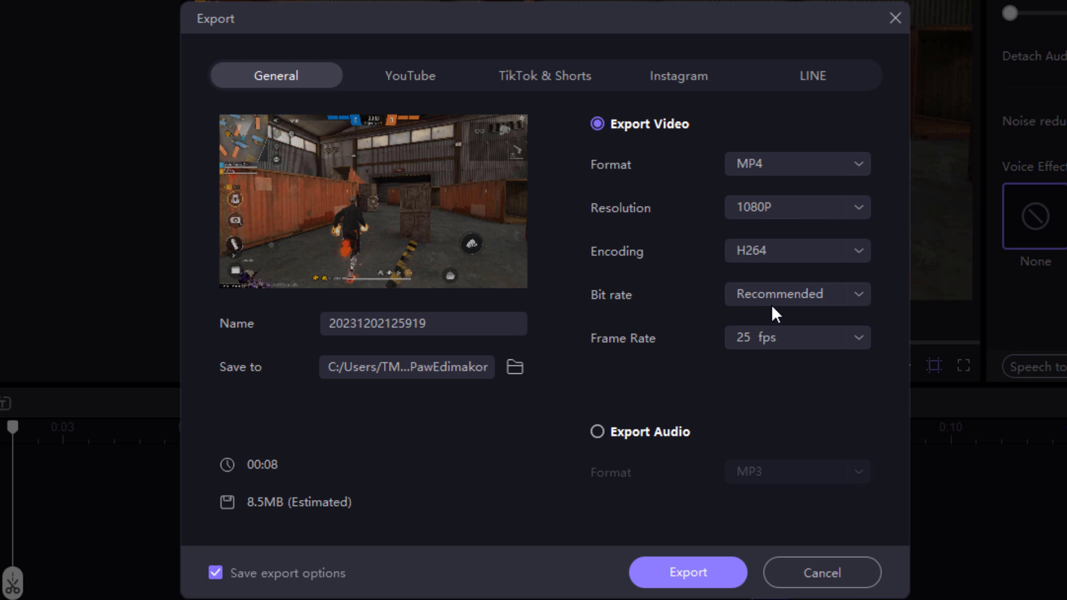
Set the export frame rate to 60 fps, export the video, and dismiss the completion dialog.
{"action": "left_click", "coordinate": [778, 340]}
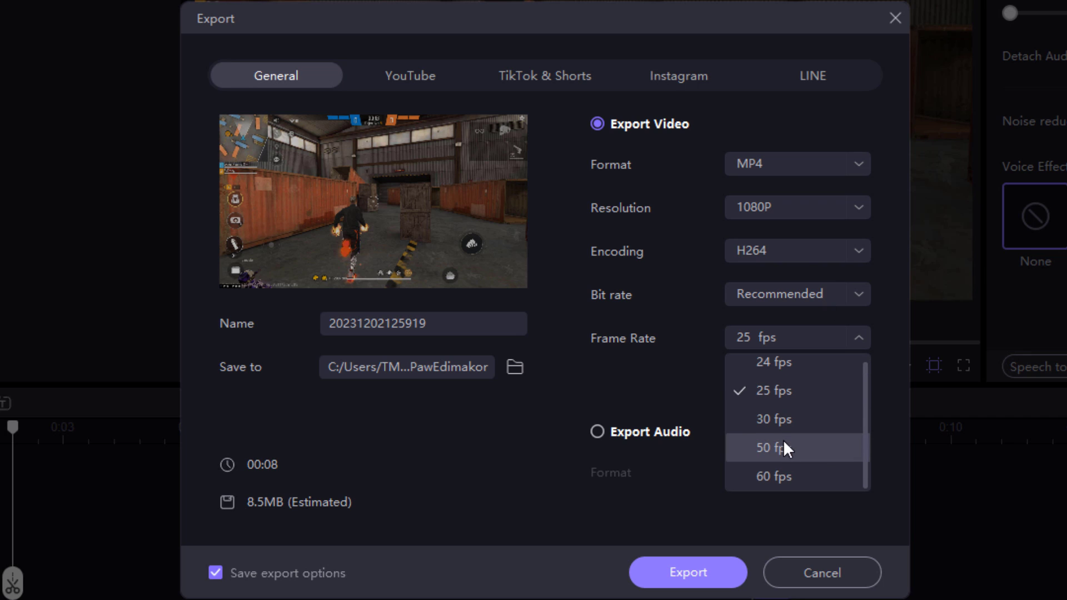
{"action": "left_click", "coordinate": [769, 473]}
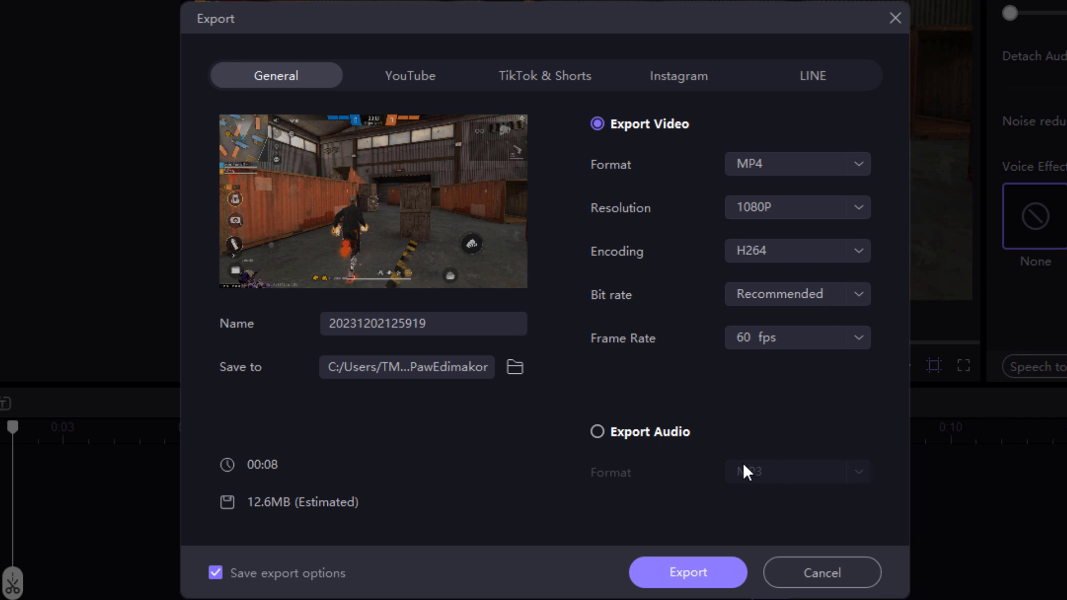
{"action": "left_click", "coordinate": [688, 575]}
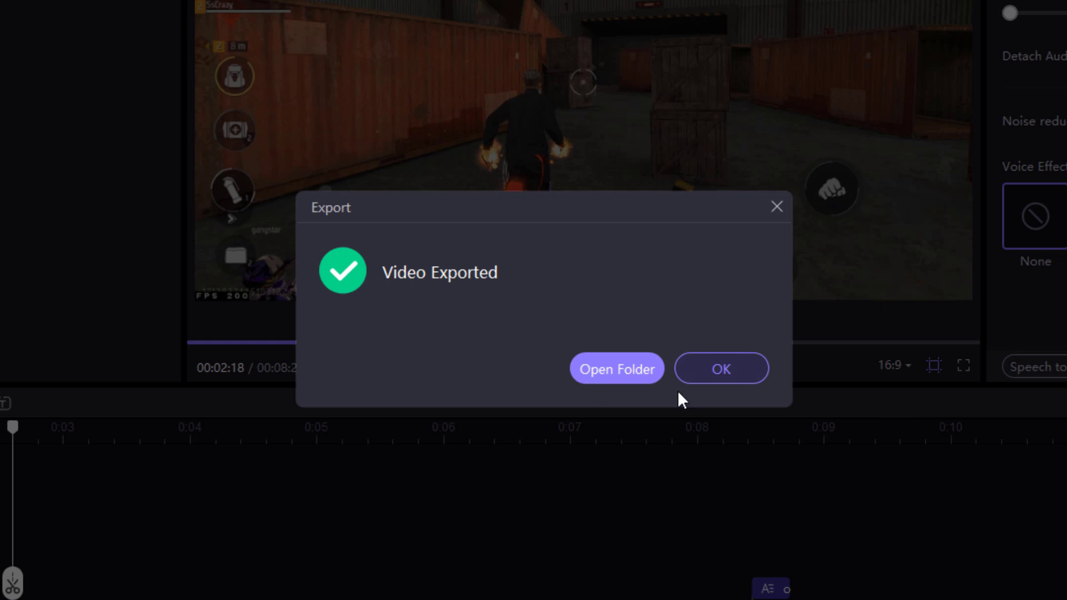
{"action": "left_click", "coordinate": [723, 370]}
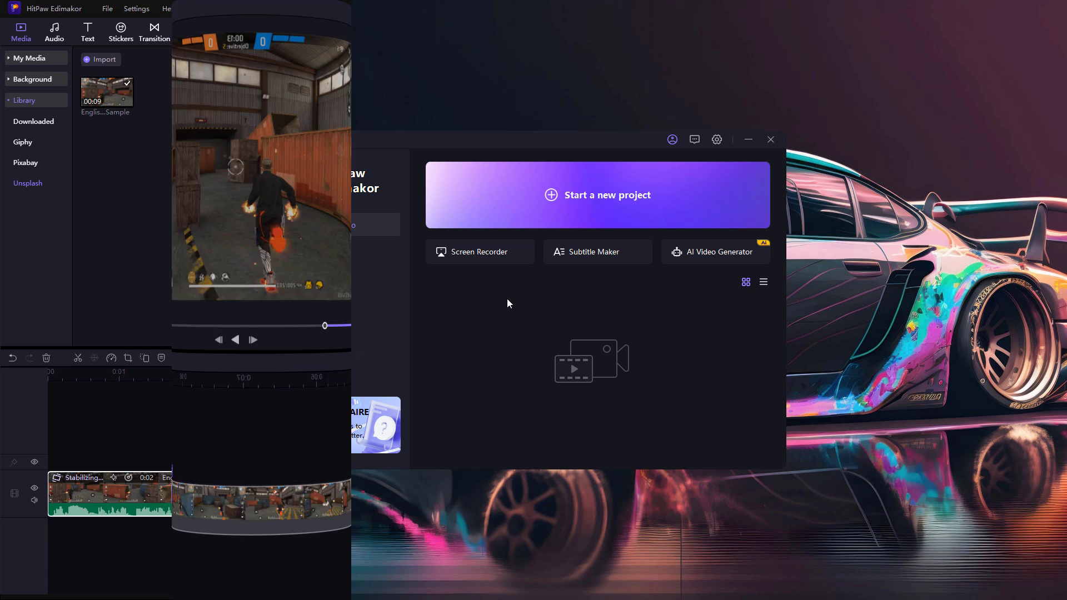
Open the Photo Enhancer from the toolbox and load the image IMG_2812 from Local Disk (I:).
{"action": "left_click", "coordinate": [332, 254]}
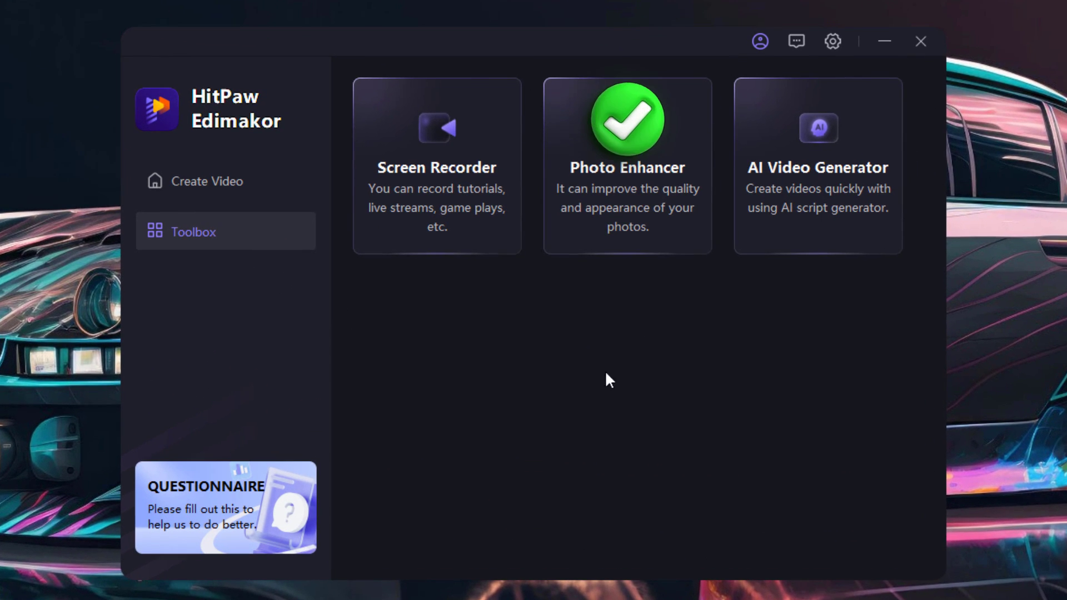
{"action": "left_click", "coordinate": [624, 179]}
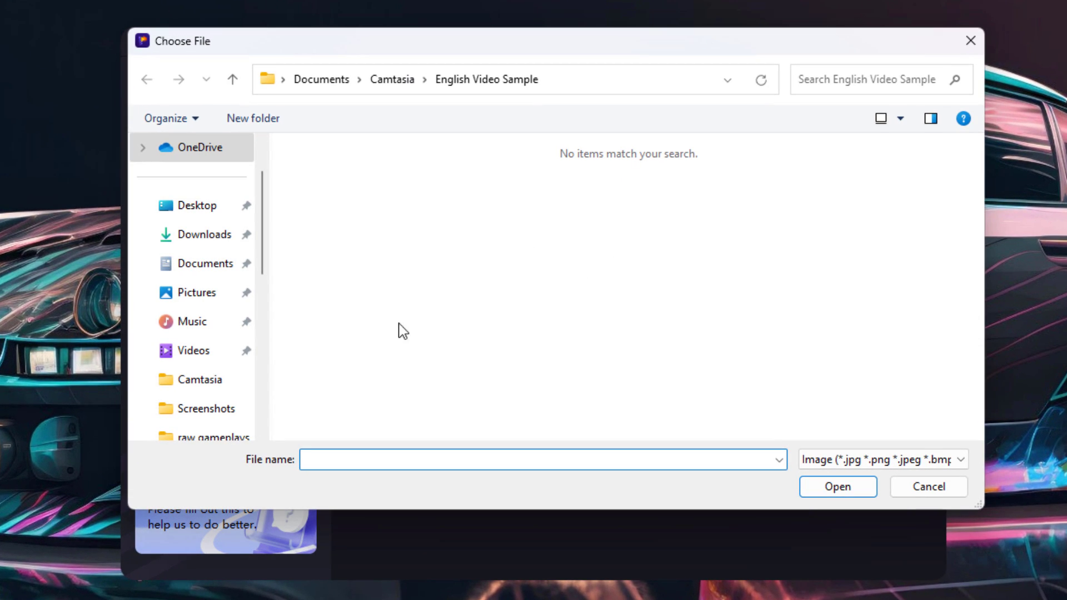
{"action": "left_click", "coordinate": [222, 328]}
{"action": "left_click", "coordinate": [915, 356]}
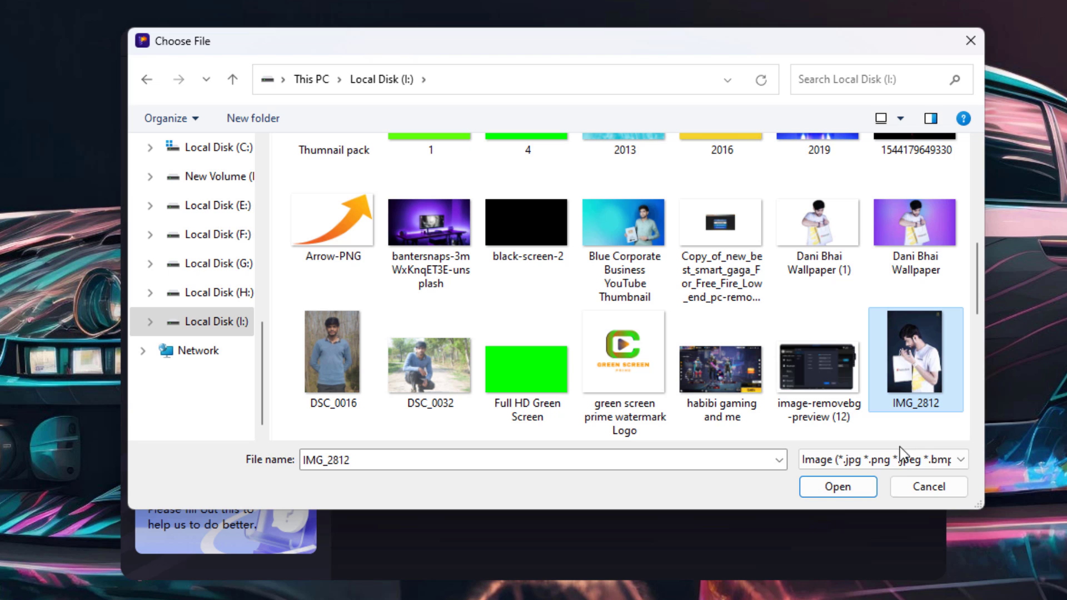
{"action": "left_click", "coordinate": [845, 488]}
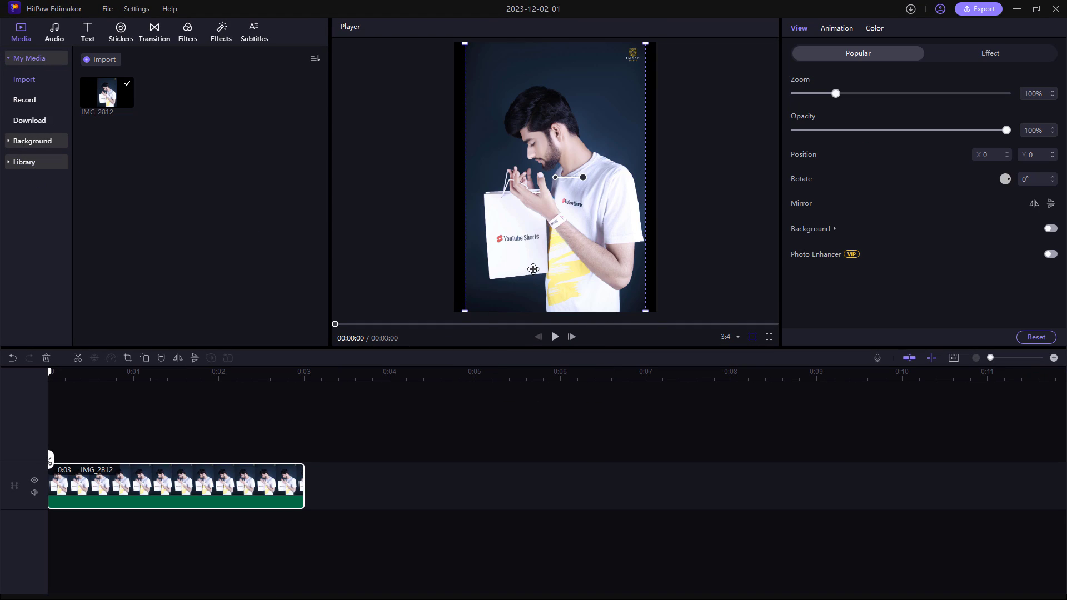
Scale the photo to 112% at position X -3, Y 85, and save the enhanced image to the Desktop.
{"action": "left_click_drag", "start_coordinate": [464, 46], "coordinate": [453, 39]}
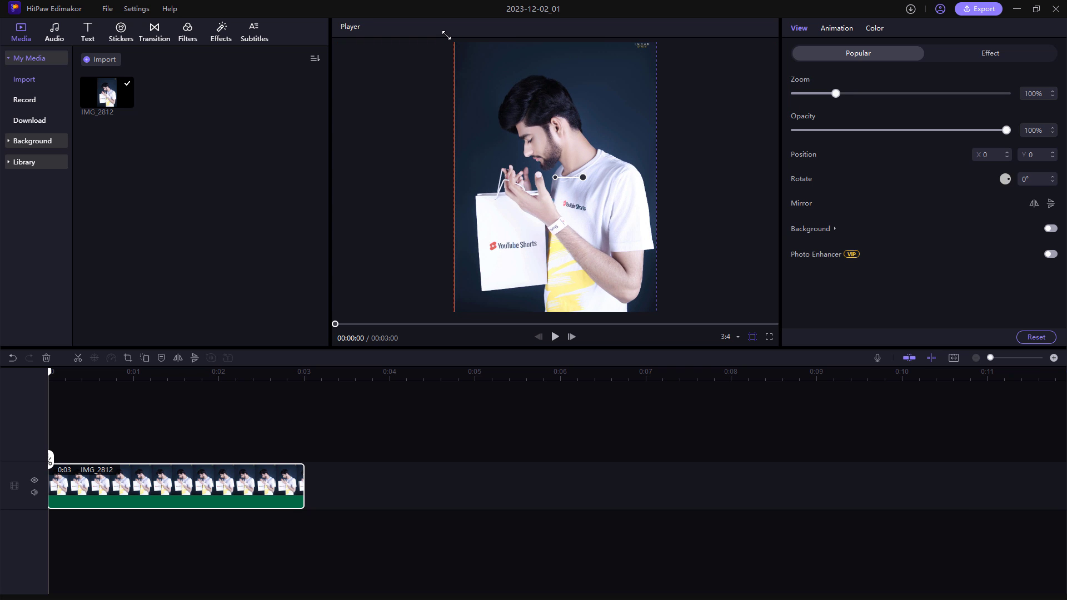
{"action": "left_click_drag", "start_coordinate": [522, 108], "coordinate": [521, 92]}
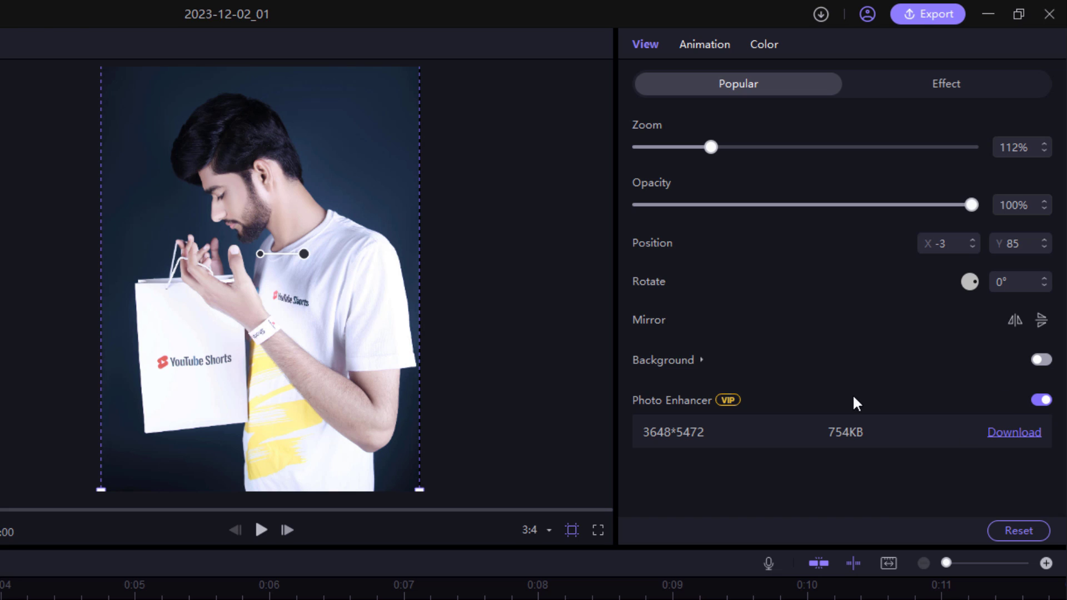
{"action": "left_click", "coordinate": [992, 432]}
{"action": "left_click", "coordinate": [818, 524]}
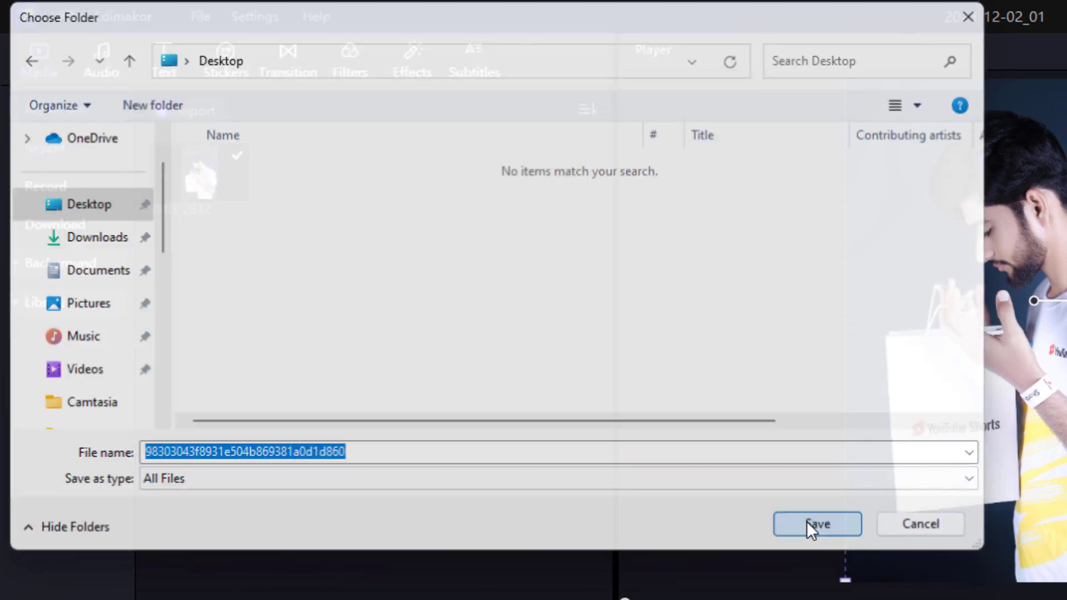
Minimize the editor, open the saved photo from the desktop, and examine the enhanced face detail up close.
{"action": "left_click", "coordinate": [1018, 8]}
{"action": "double_click", "coordinate": [33, 436]}
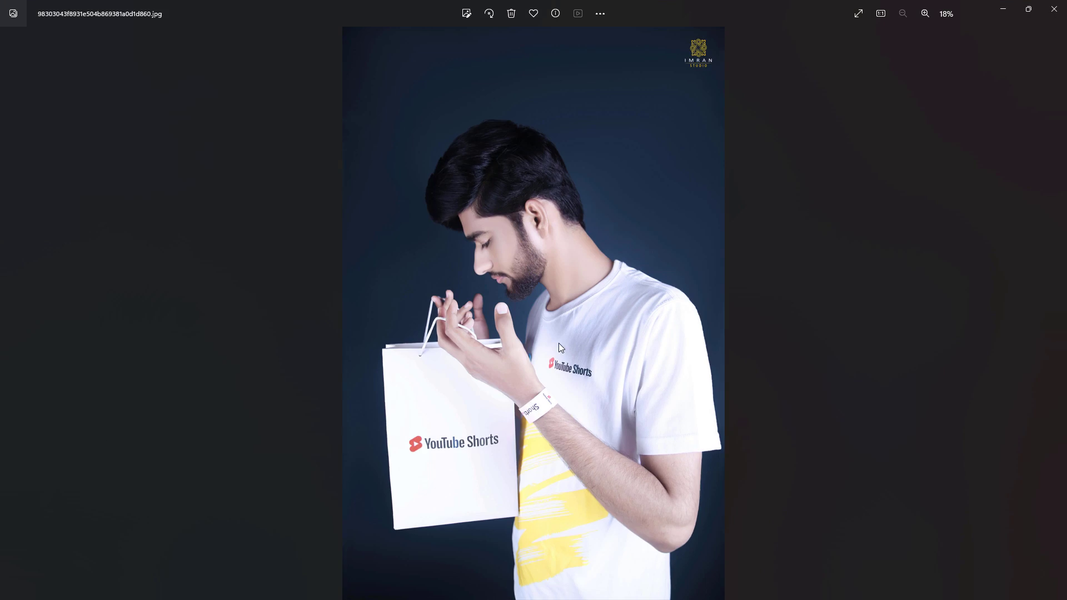
{"action": "scroll", "coordinate": [593, 378], "scroll_direction": "down", "scroll_amount": 2}
{"action": "scroll", "coordinate": [593, 377], "scroll_direction": "up", "scroll_amount": 3}
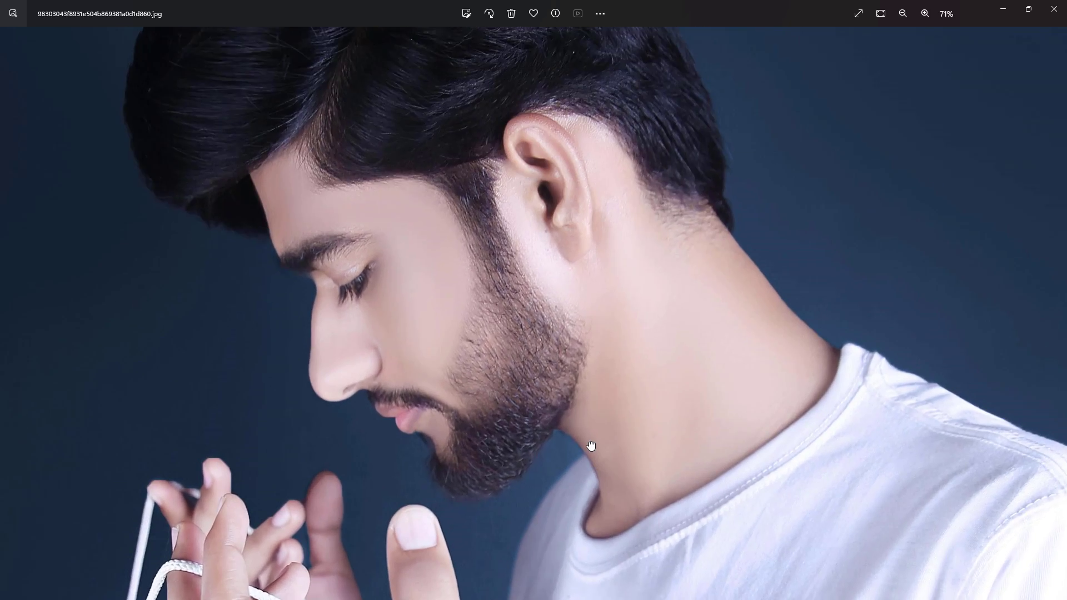
{"action": "scroll", "coordinate": [616, 399], "scroll_direction": "down", "scroll_amount": 5}
{"action": "scroll", "coordinate": [616, 400], "scroll_direction": "down", "scroll_amount": 2}
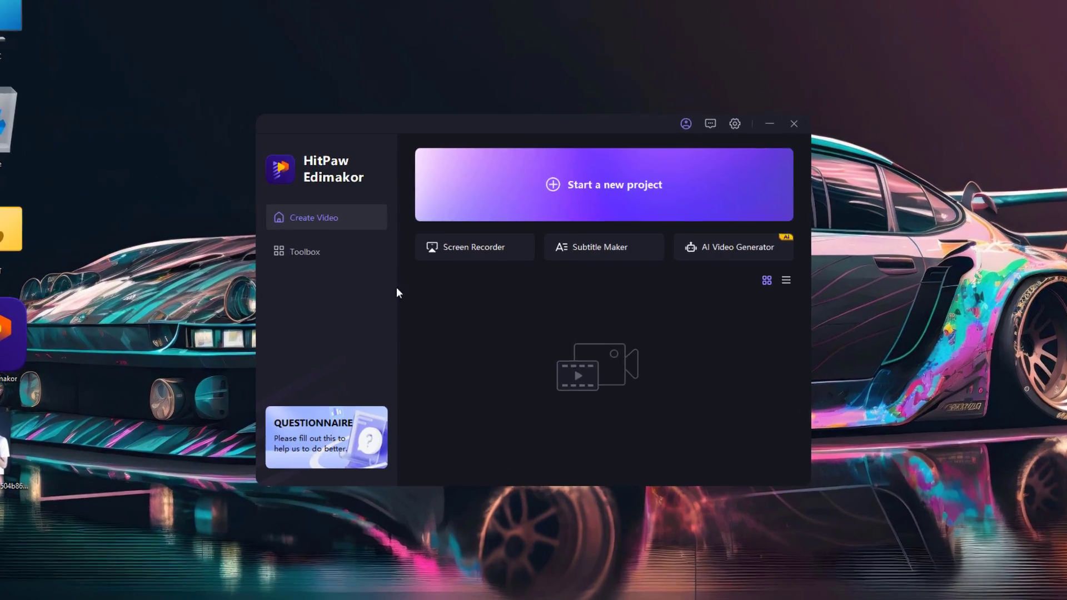
Start the Screen Recorder from the toolbox and set a 770 x 621 recording area over the desktop.
{"action": "left_click", "coordinate": [293, 249]}
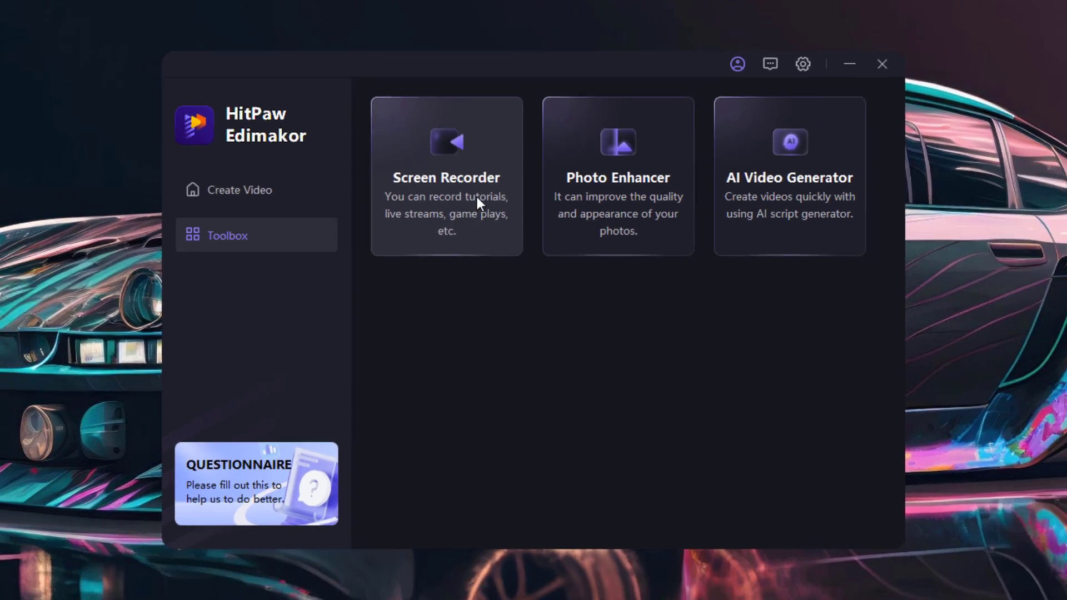
{"action": "left_click", "coordinate": [477, 200]}
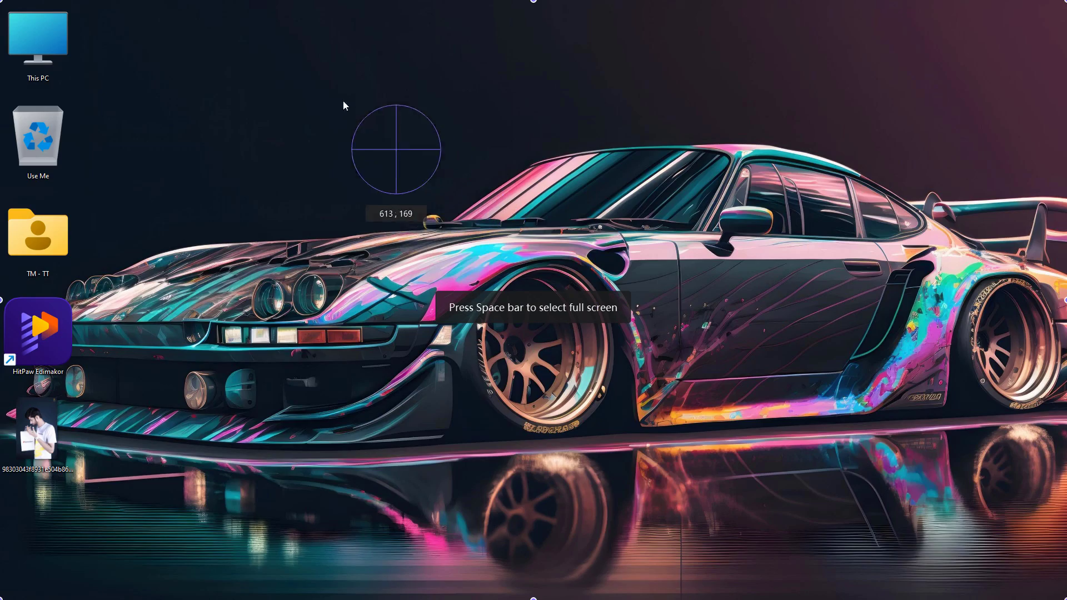
{"action": "left_click_drag", "start_coordinate": [340, 93], "coordinate": [769, 439]}
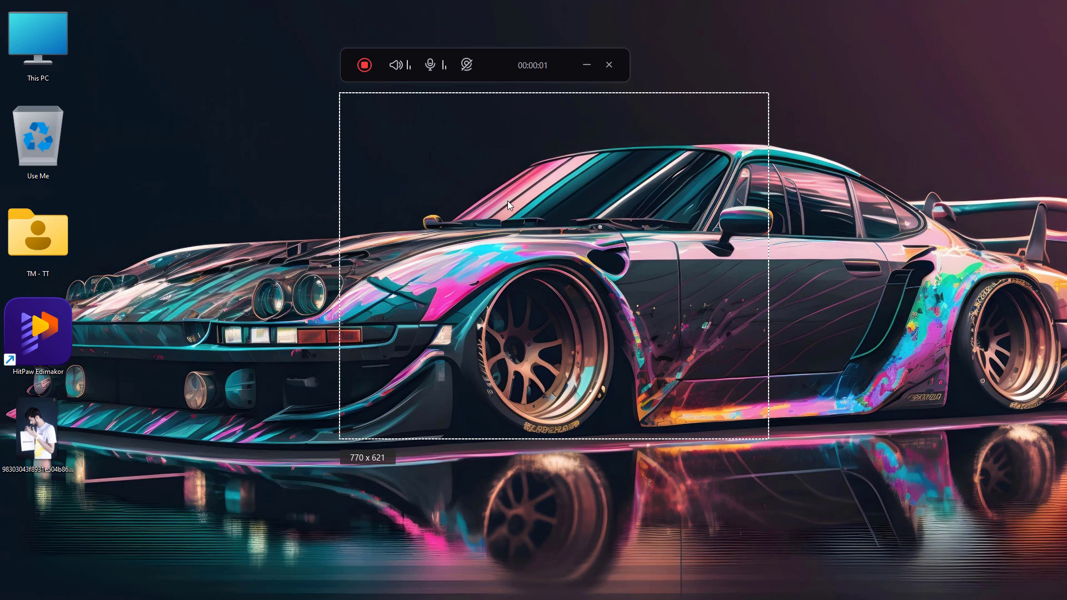
Show the desktop context menu briefly while recording, and stop the recording to bring the clip into the editor.
{"action": "right_click", "coordinate": [528, 214]}
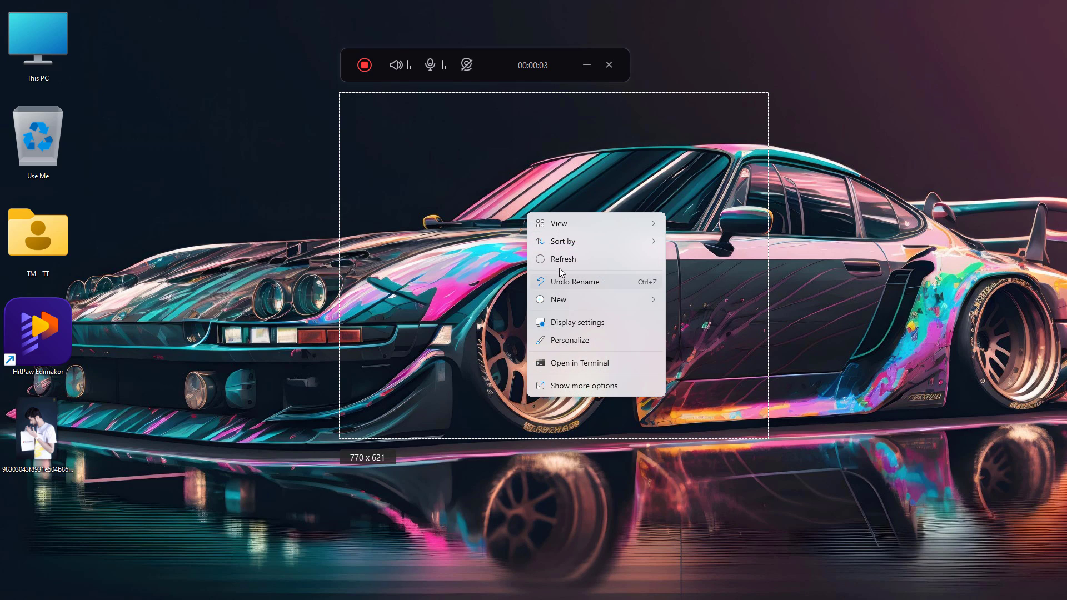
{"action": "left_click", "coordinate": [513, 236]}
{"action": "left_click", "coordinate": [364, 65]}
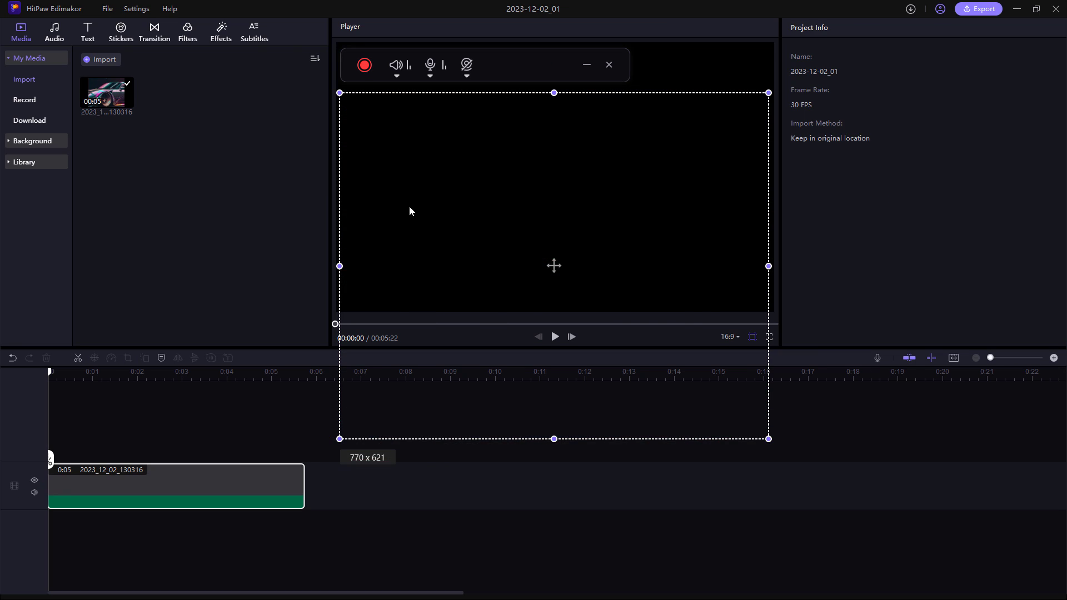
{"action": "left_click", "coordinate": [160, 374]}
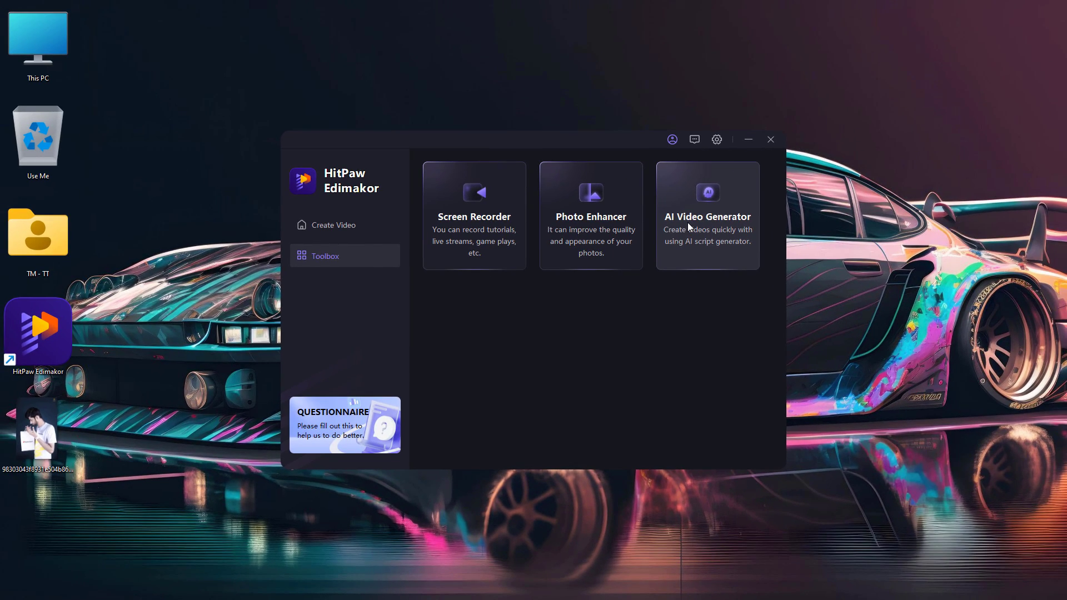
Generate a script in the AI Video Generator from a topic introducing HitPaw Edimakor as "an easy but incredibly powerful AI video editor", and skim the script.
{"action": "left_click", "coordinate": [688, 223]}
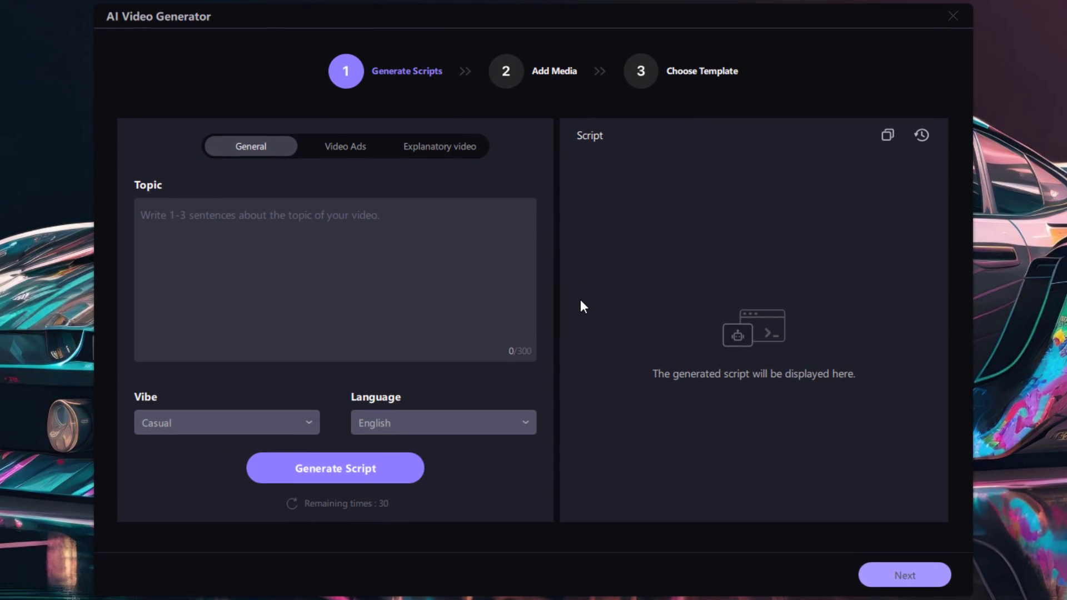
{"action": "left_click", "coordinate": [193, 222]}
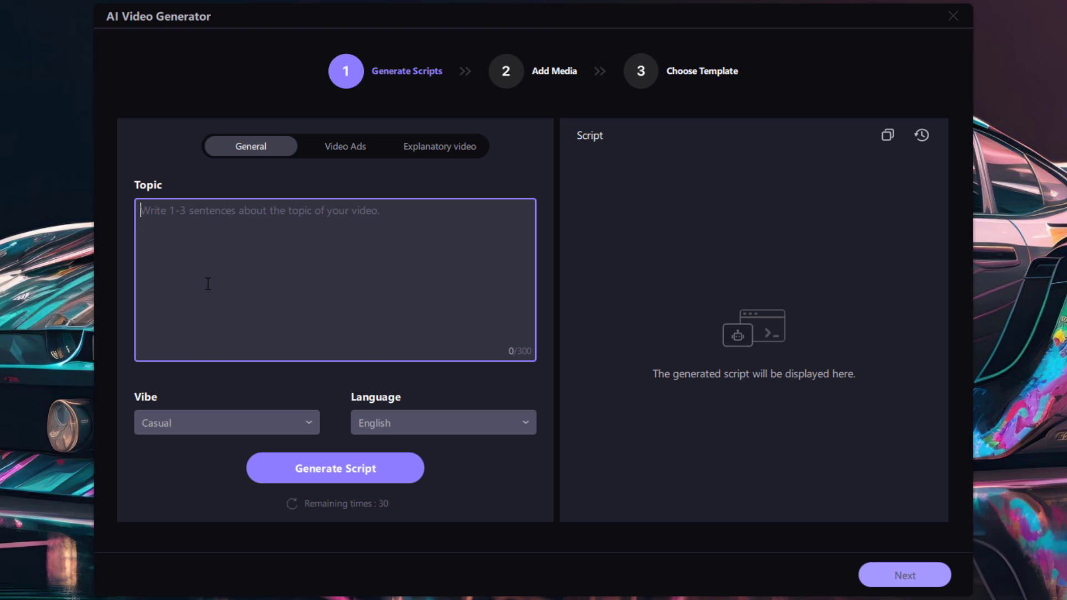
{"action": "type", "text": "In this video, I'll show you an easy but incredibly powerful AI video editor. HitPaw Edimakor. You can easily edit your videos with easy-to-use editing tools and create stunning videos with stickers, transitions, filters, texts, etc. Create fantastic videos with AI editing features."}
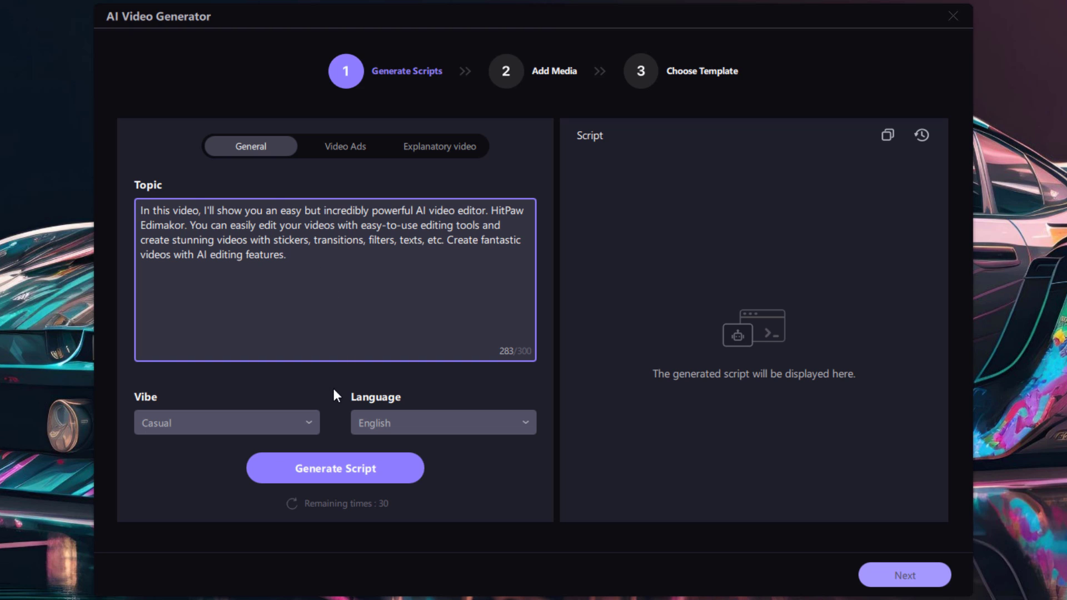
{"action": "left_click", "coordinate": [334, 466]}
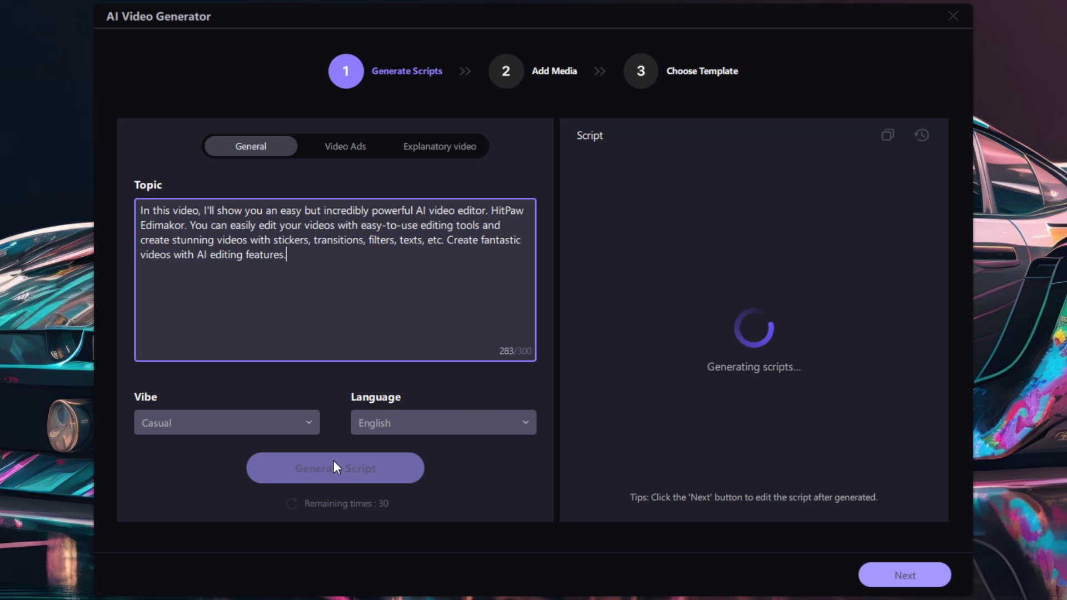
{"action": "scroll", "coordinate": [676, 354], "scroll_direction": "down", "scroll_amount": 10}
{"action": "scroll", "coordinate": [714, 409], "scroll_direction": "up", "scroll_amount": 10}
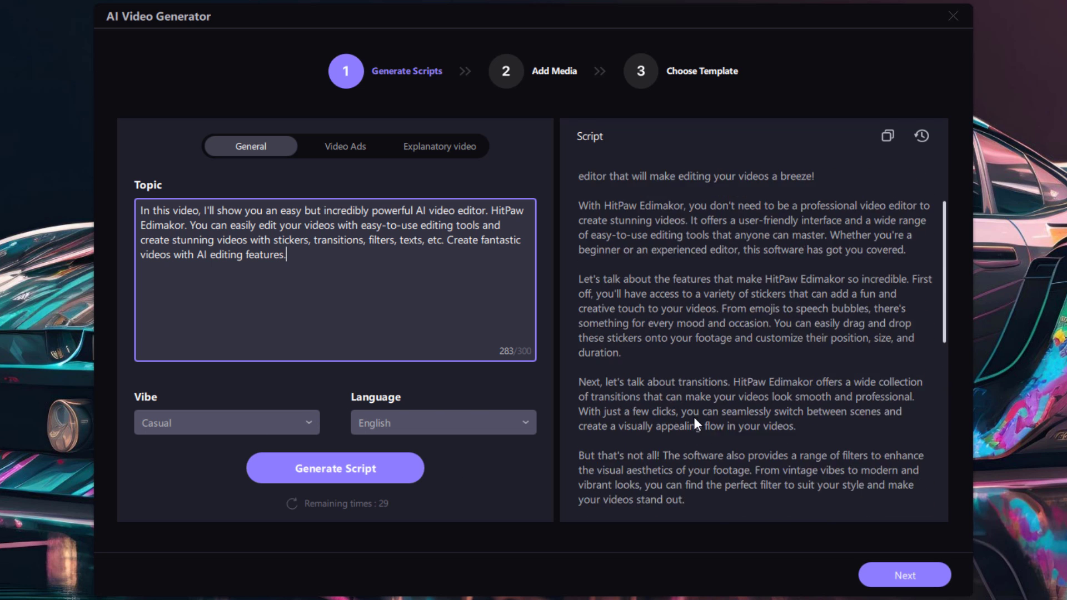
Proceed to Add Media, attach the video "lone wolf ignis raw gameplay 6 nov" to the title scene, and look over the remaining scenes.
{"action": "left_click", "coordinate": [899, 573]}
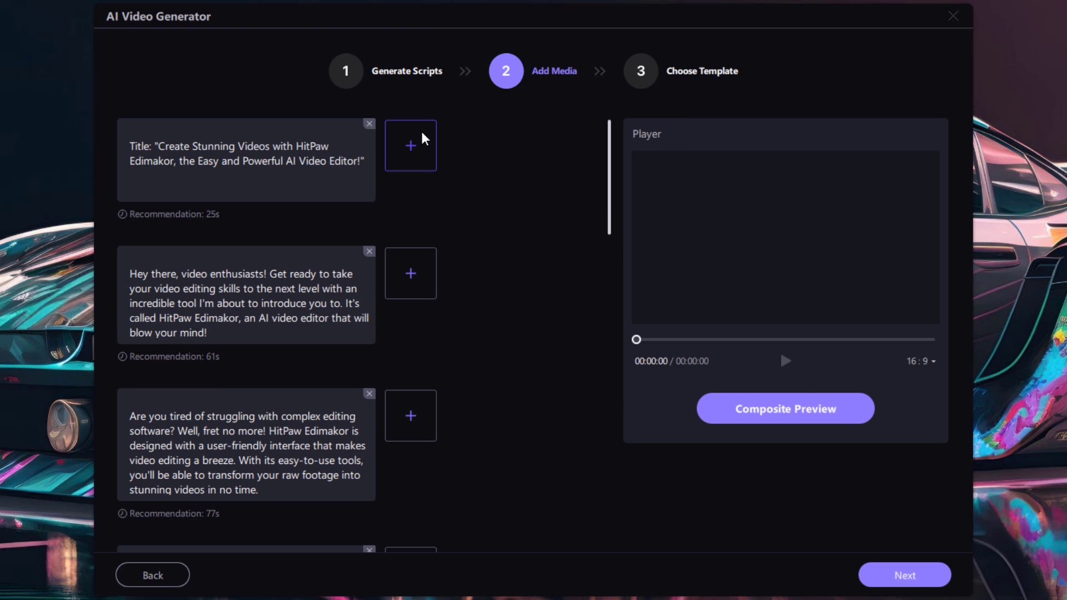
{"action": "left_click", "coordinate": [412, 143]}
{"action": "left_click", "coordinate": [357, 147]}
{"action": "left_click", "coordinate": [691, 393]}
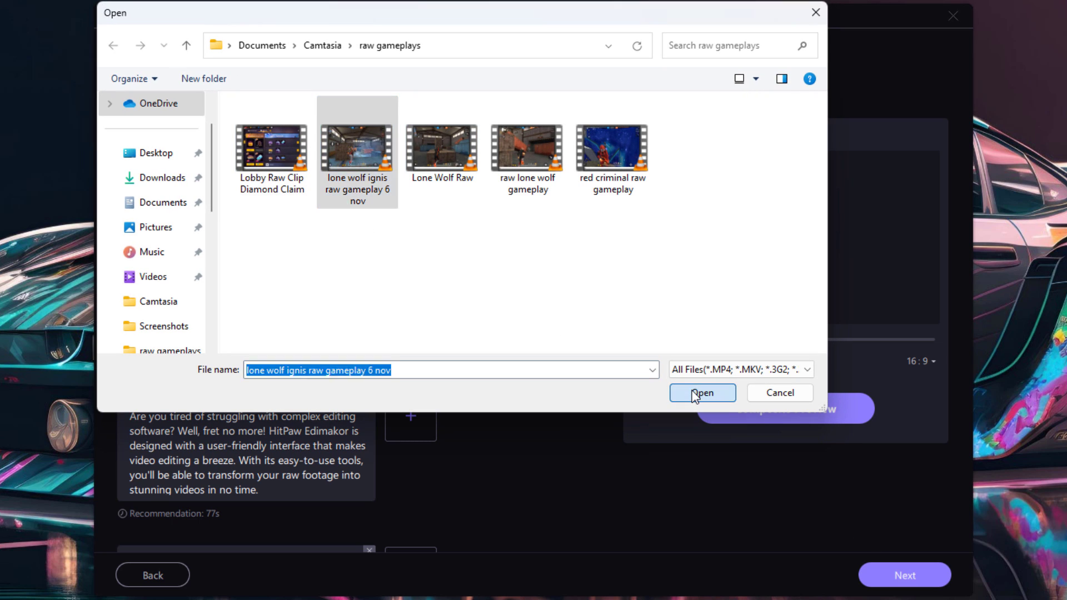
{"action": "scroll", "coordinate": [503, 347], "scroll_direction": "down", "scroll_amount": 10}
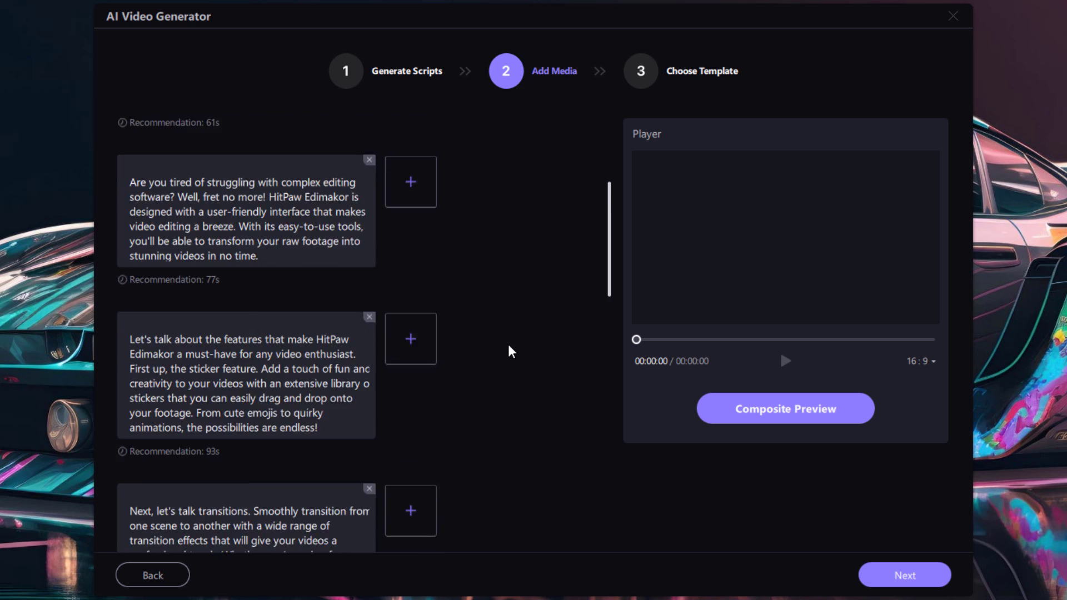
{"action": "scroll", "coordinate": [542, 357], "scroll_direction": "up", "scroll_amount": 10}
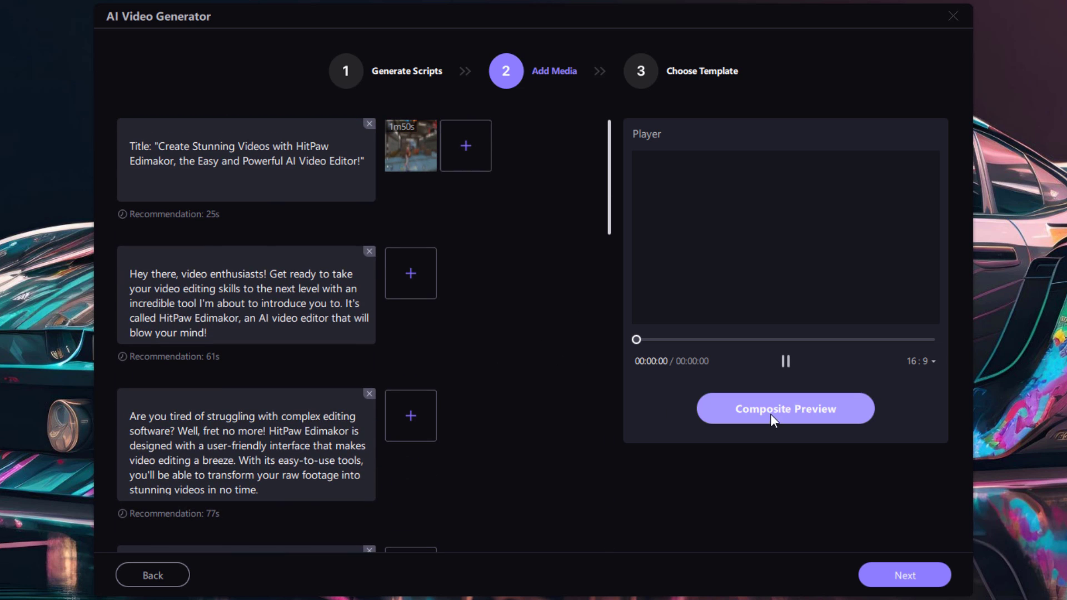
Preview the composited video briefly, and export it without choosing an intro template.
{"action": "left_click", "coordinate": [771, 415]}
{"action": "left_click", "coordinate": [785, 362]}
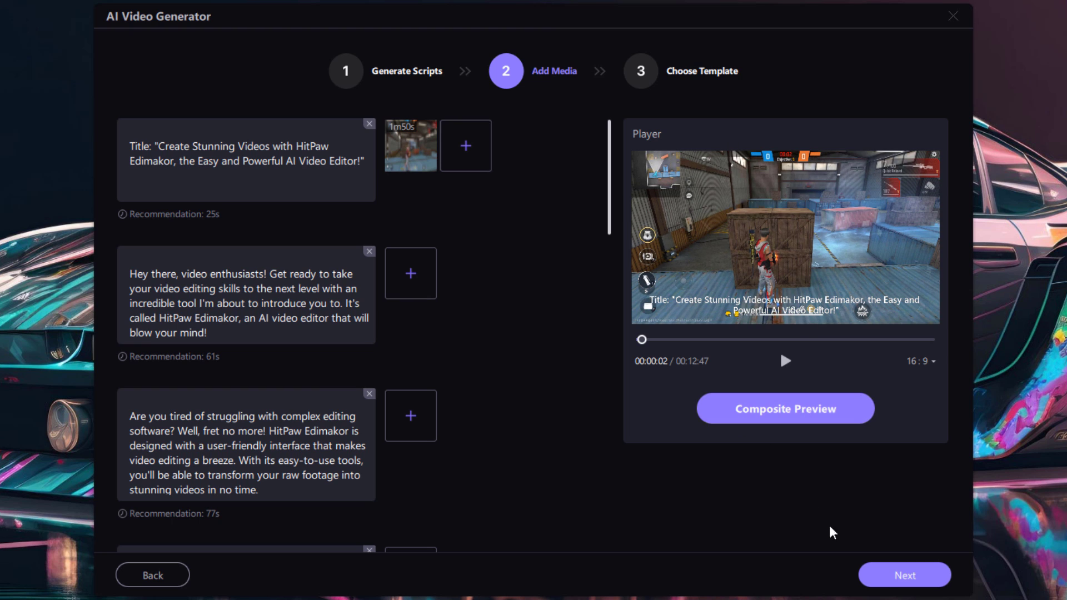
{"action": "left_click", "coordinate": [884, 575]}
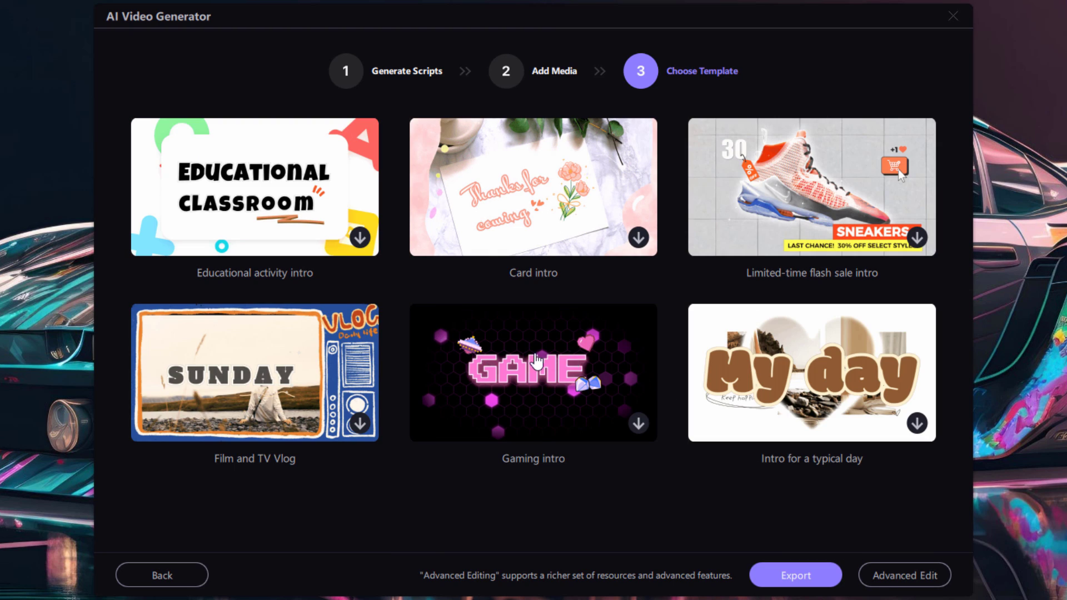
{"action": "left_click", "coordinate": [786, 573]}
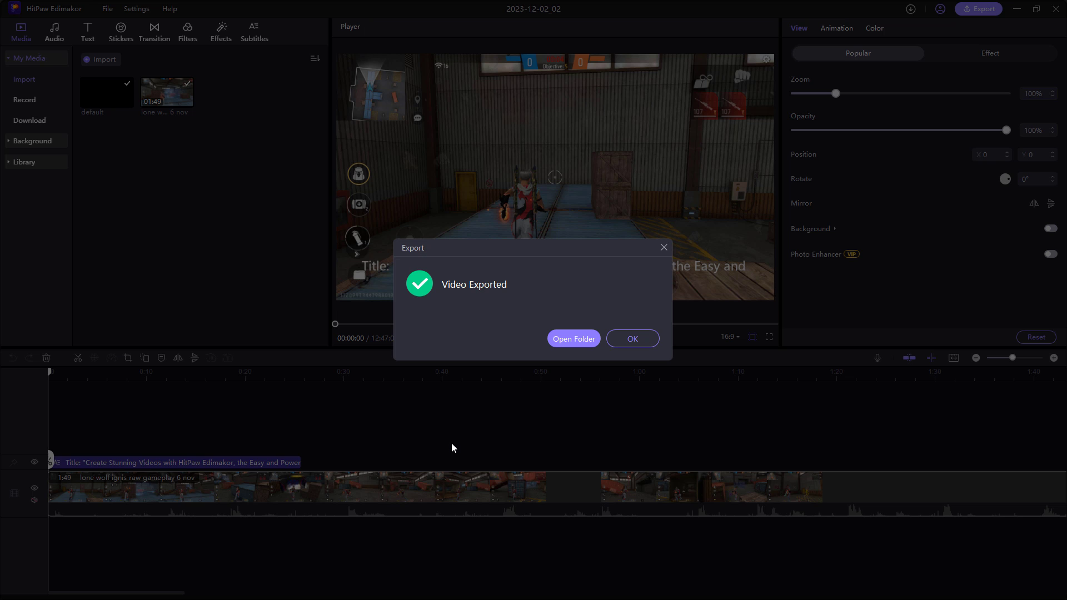
Open the exported video's folder, and close the editor to return to the desktop.
{"action": "left_click", "coordinate": [572, 345]}
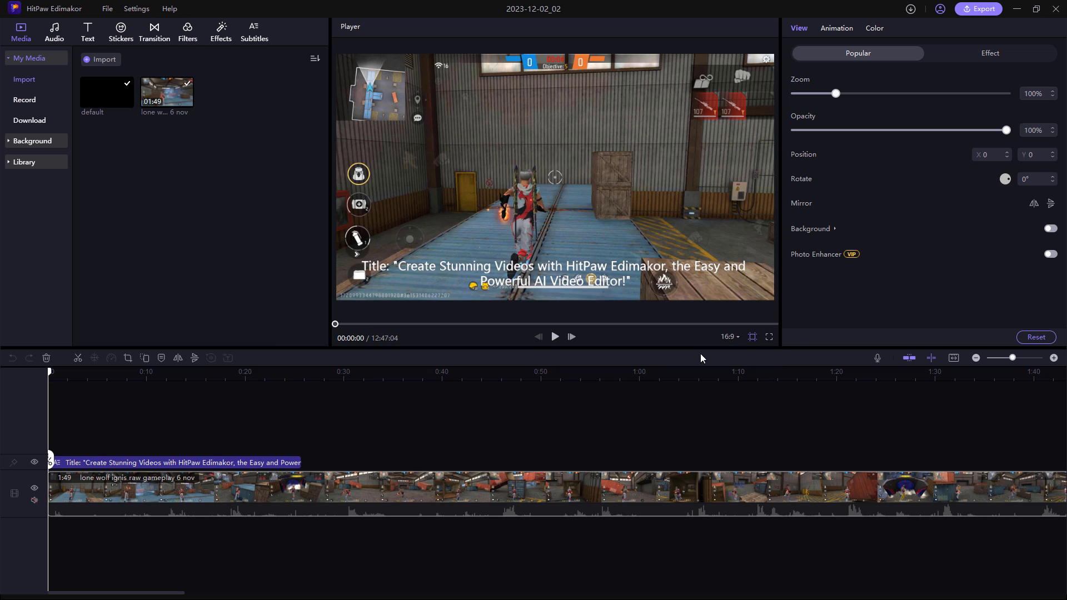
{"action": "left_click", "coordinate": [1056, 9]}
{"action": "left_click", "coordinate": [494, 339]}
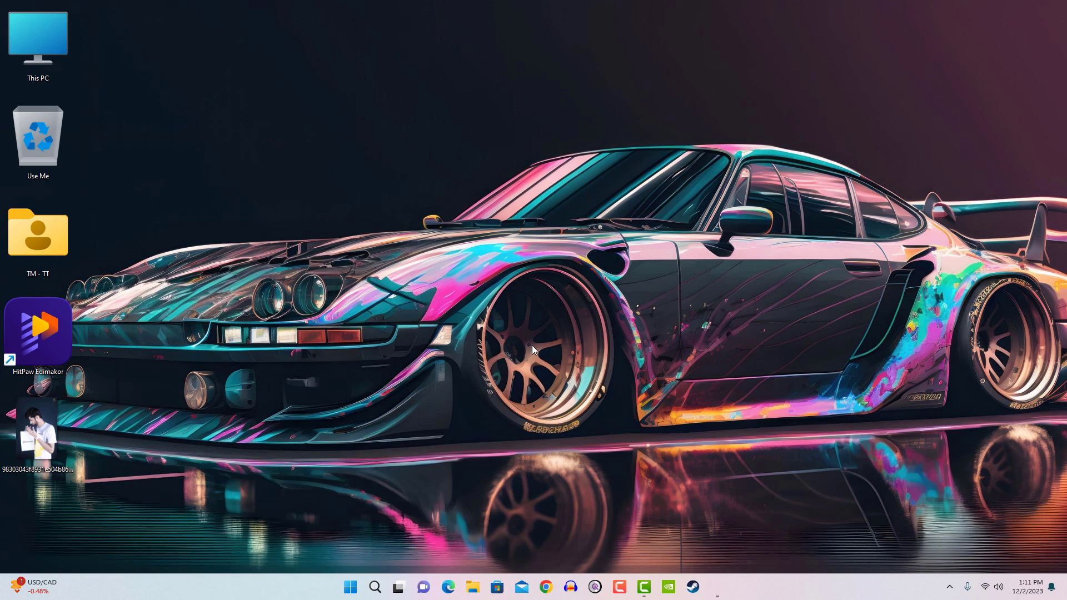